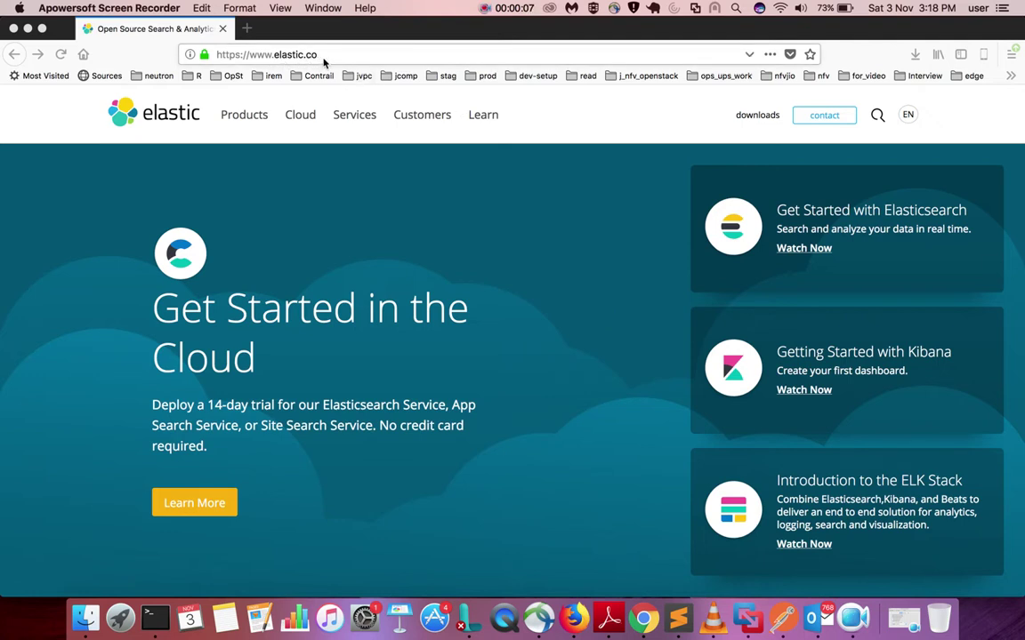
Step: Go to the Elastic downloads page and scroll to the Elasticsearch, Kibana, Beats and Logstash cards
click(294, 55)
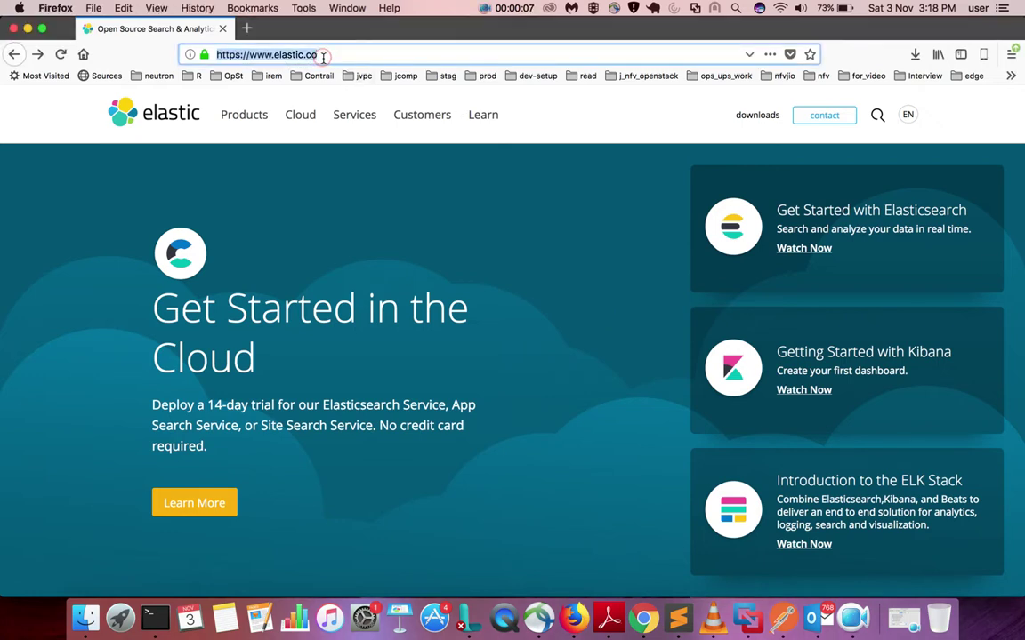
click(754, 117)
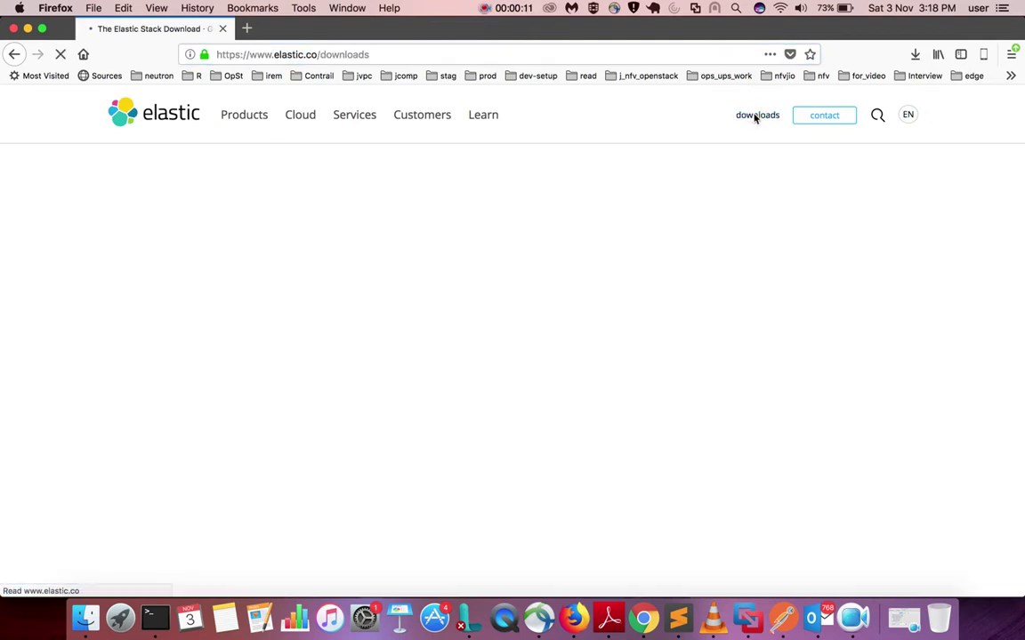
scroll(360, 396, down, 3)
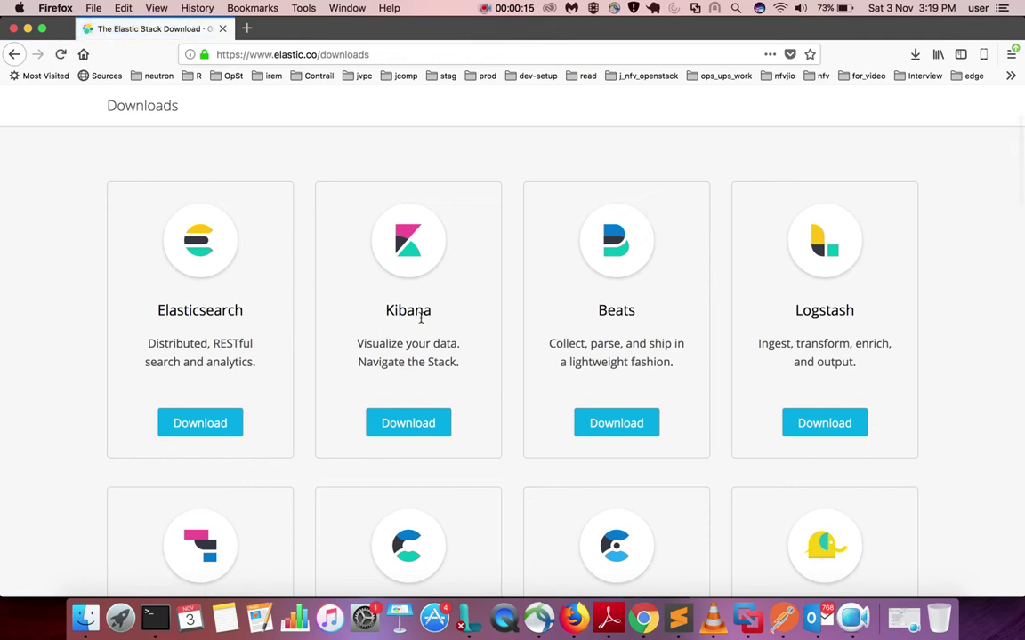
Step: Request the Elasticsearch 6.4.2 macOS/Linux tar.gz download, then cancel the prompt without saving
click(208, 423)
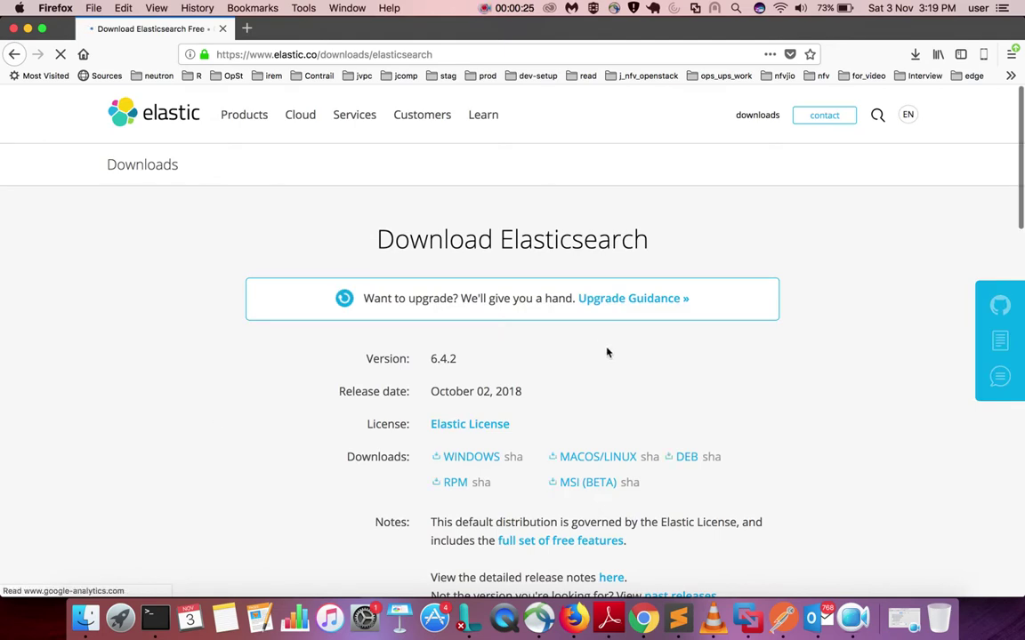
scroll(656, 389, down, 4)
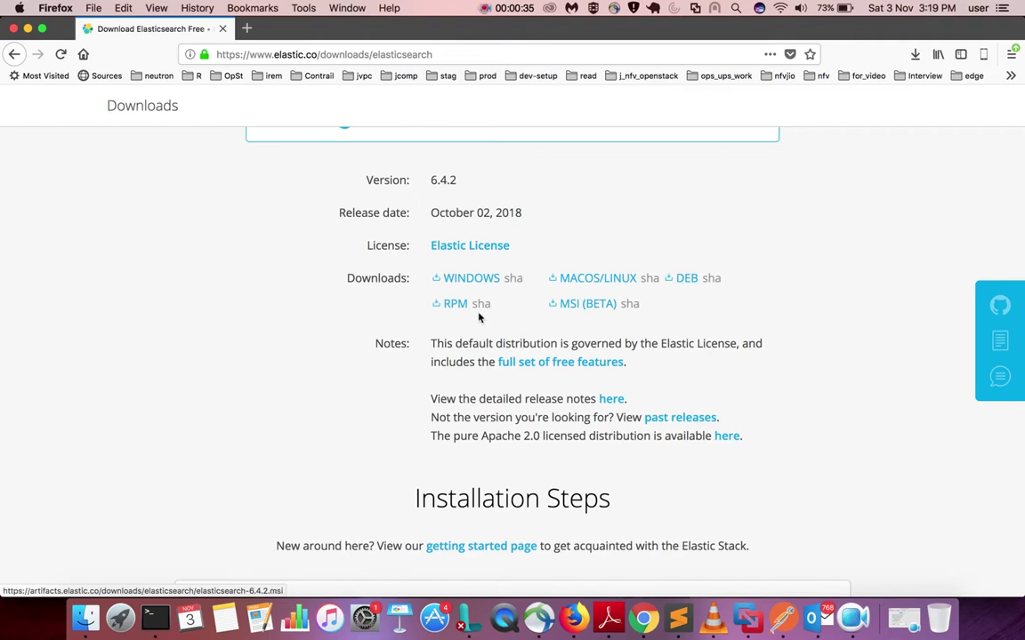
click(595, 282)
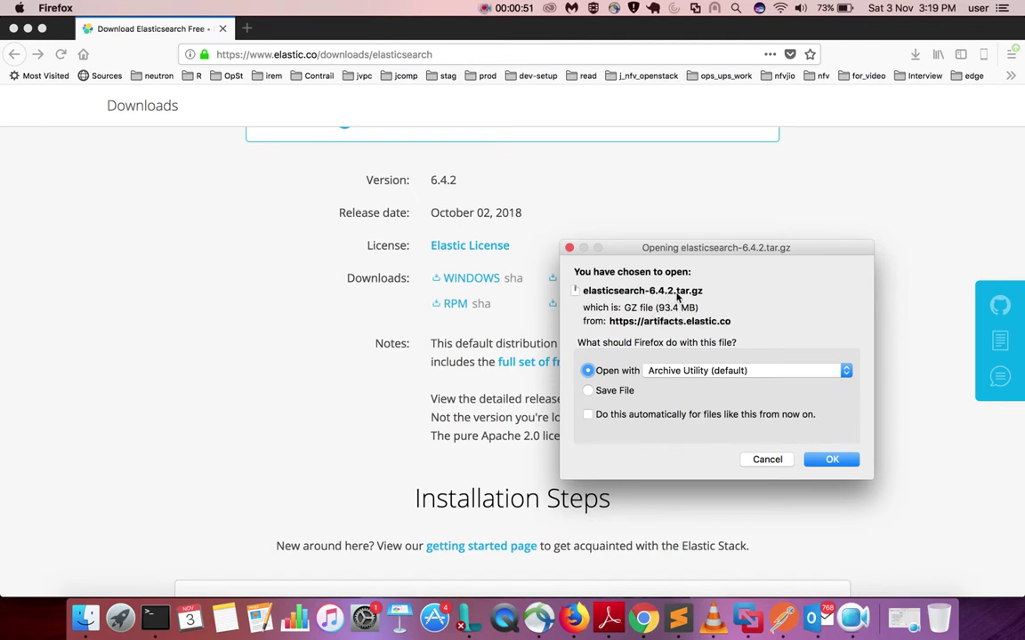
click(759, 460)
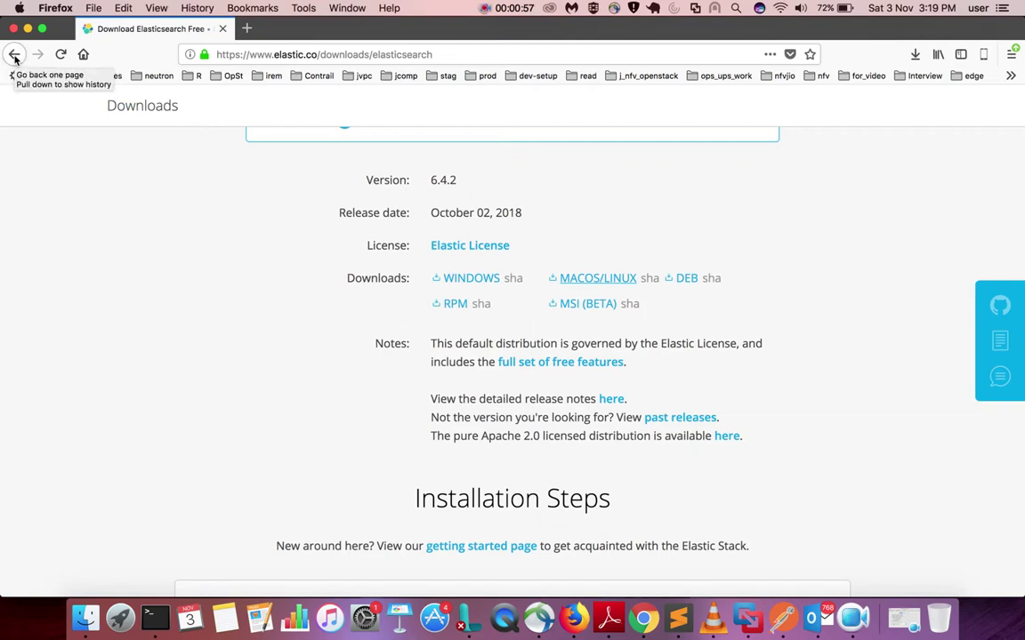
Step: Open the es64 folder in Finder, then return to the Firefox downloads window
click(85, 618)
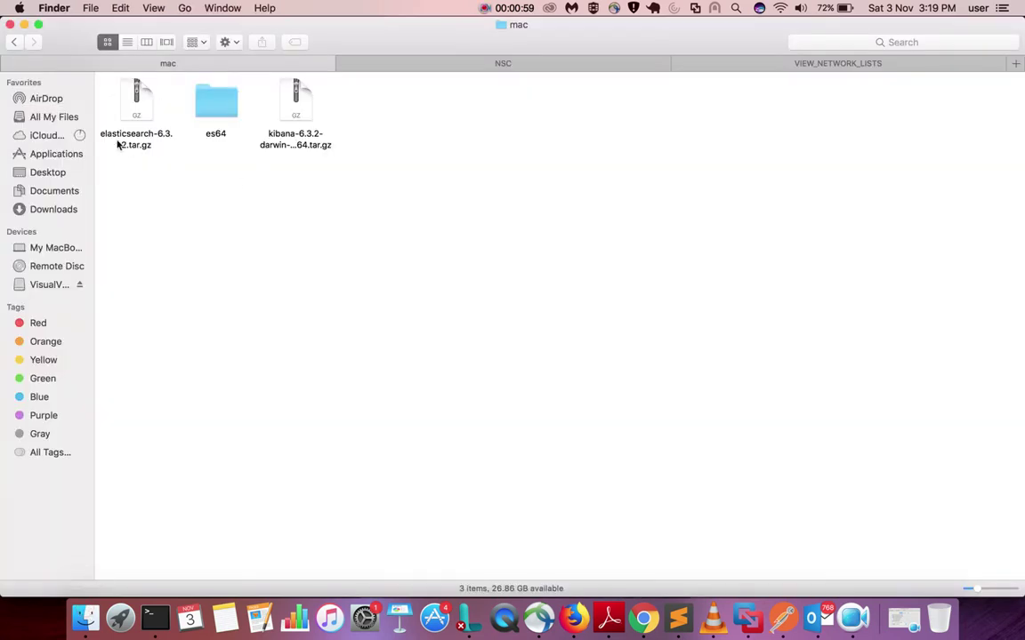
click(233, 109)
double_click(233, 109)
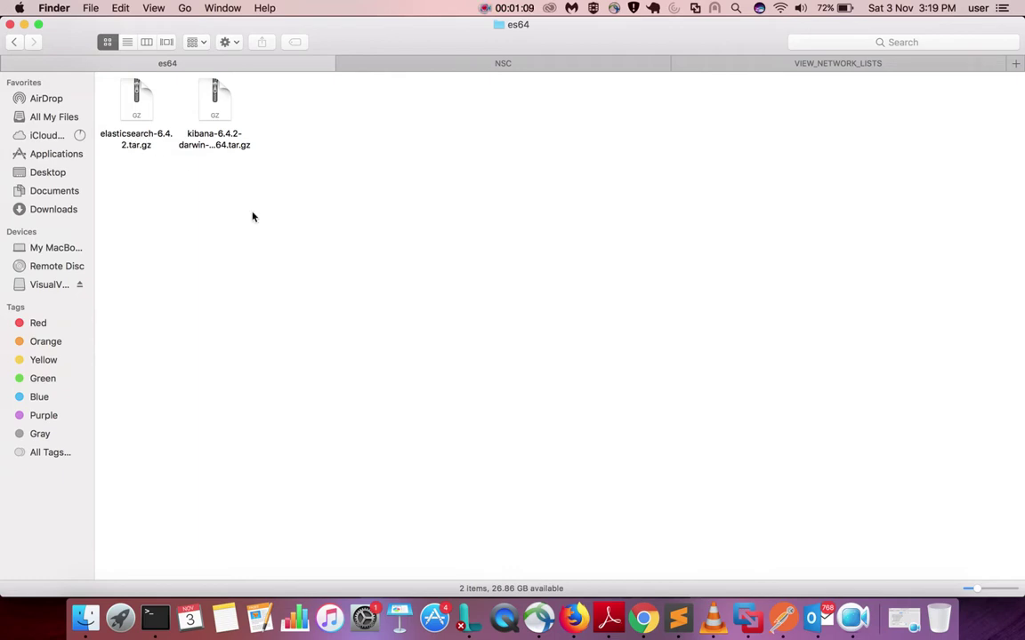
key(ctrl+Up)
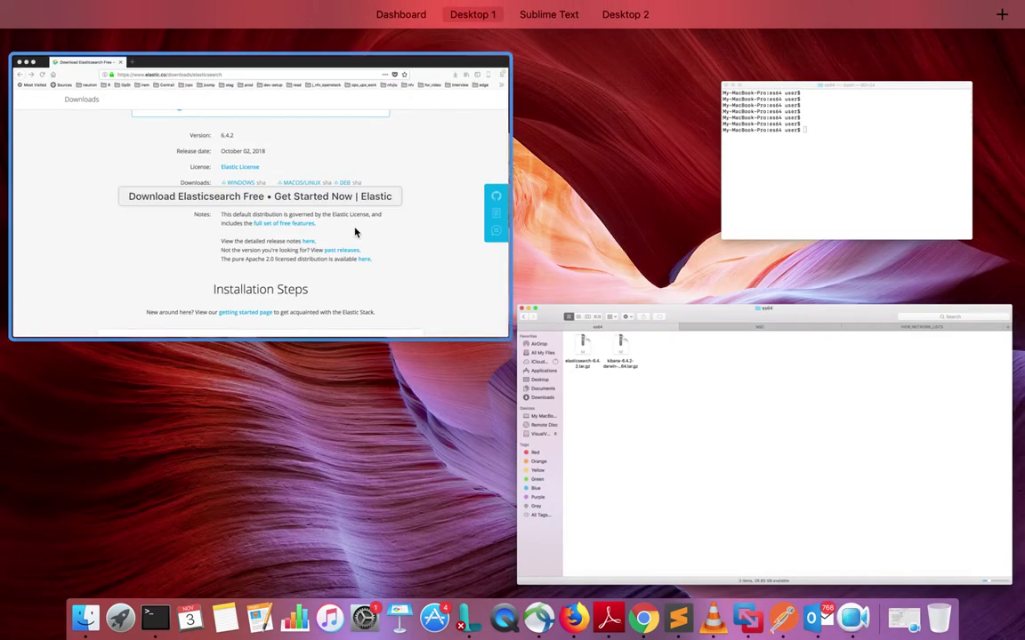
click(355, 231)
Step: Request the Kibana 6.4.2 Mac archive, cancel its prompt, and return to the es64 folder in Finder
click(14, 56)
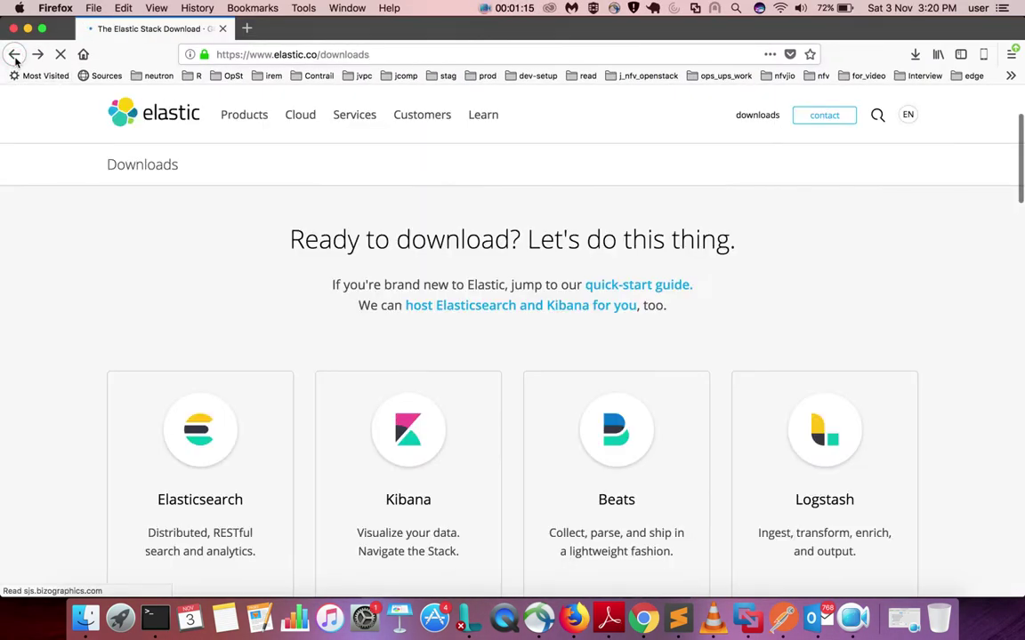
scroll(156, 292, down, 5)
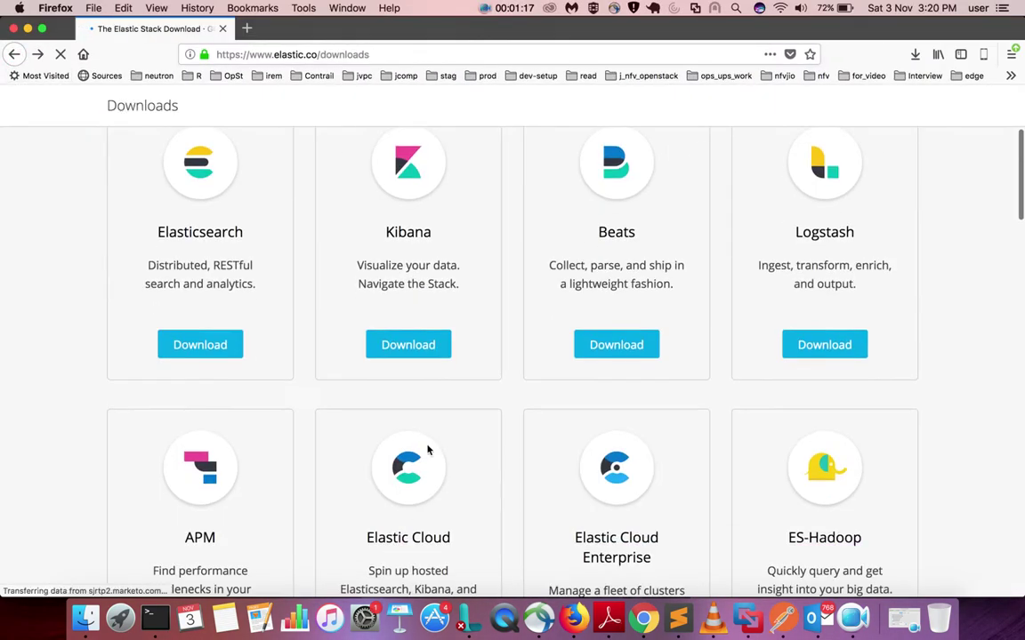
click(397, 346)
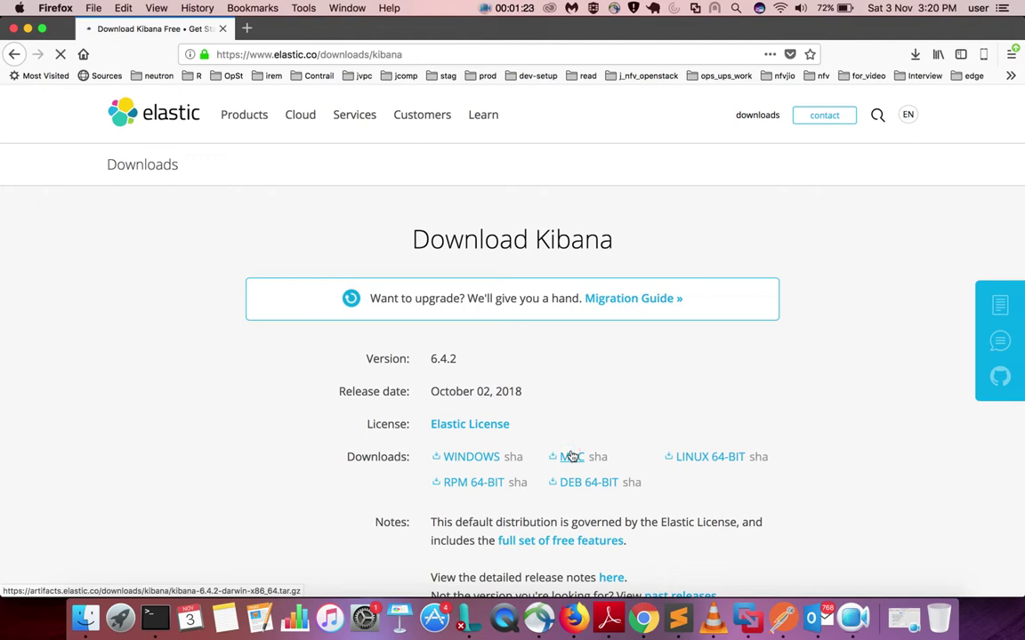
click(571, 457)
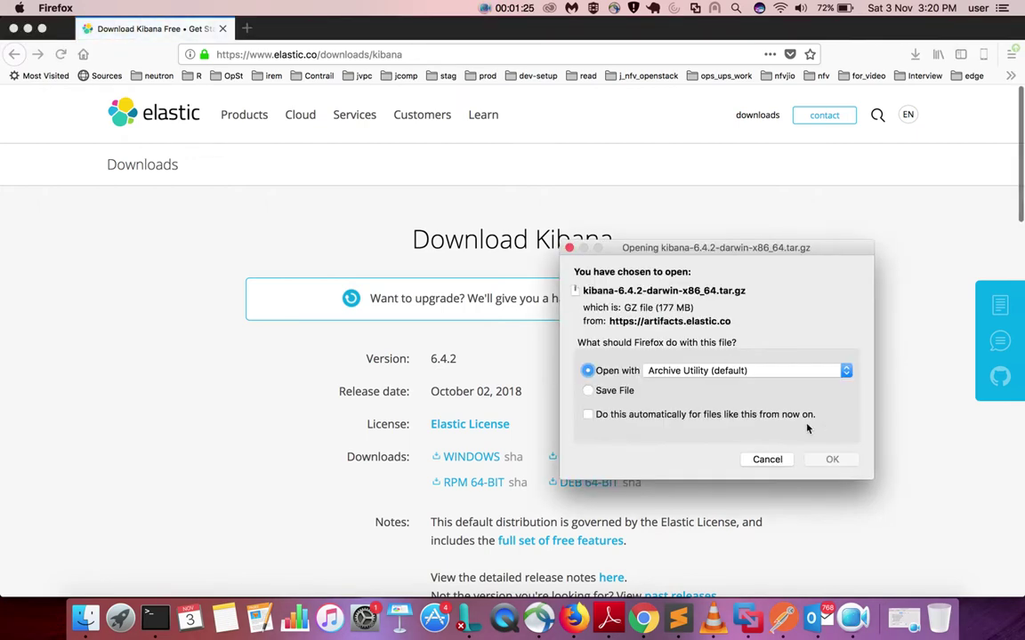
click(767, 461)
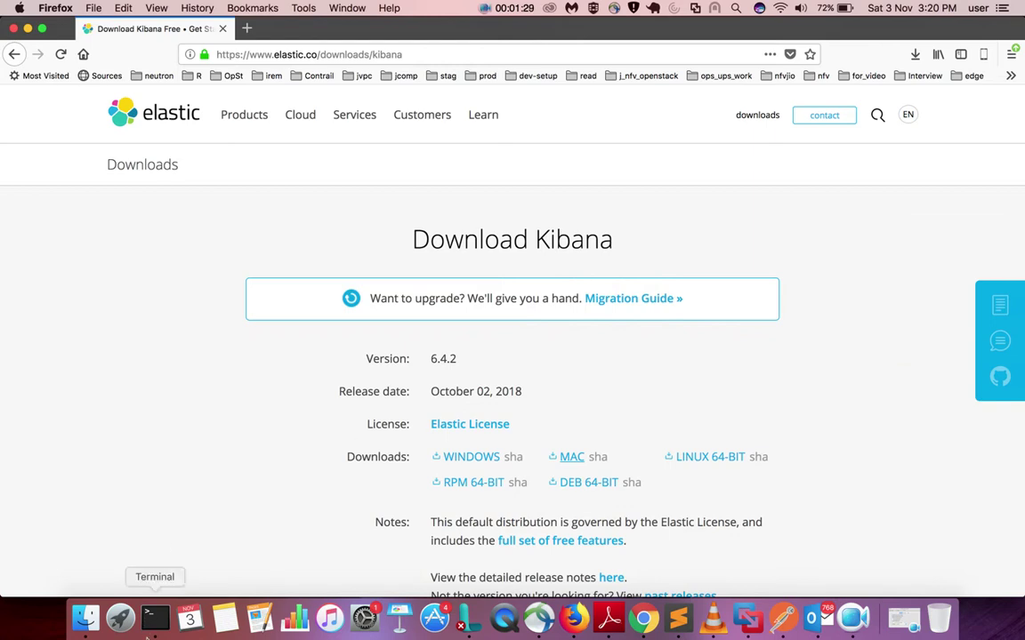
click(86, 618)
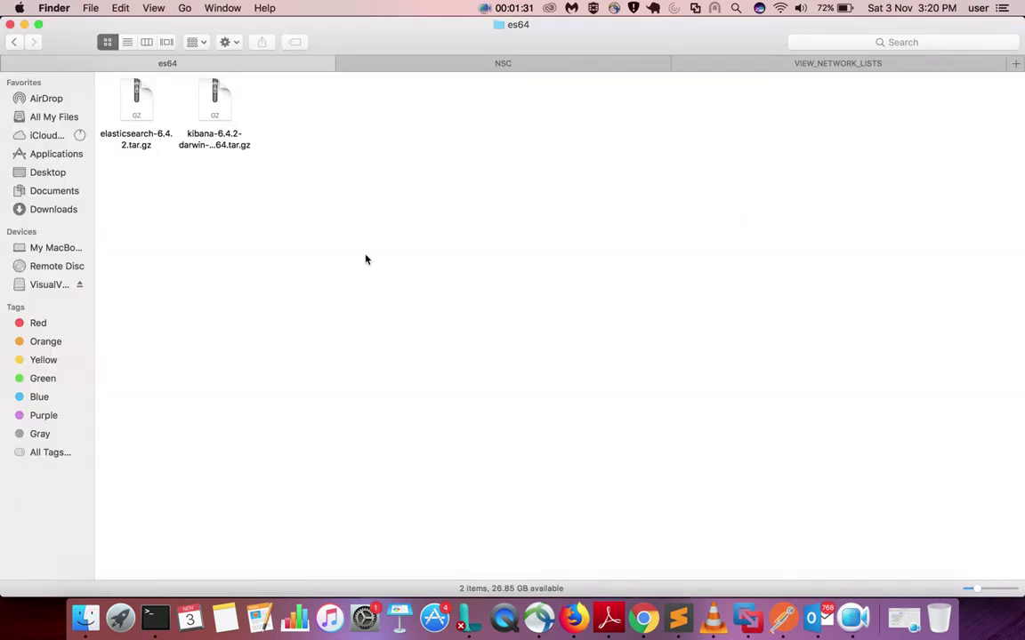
Step: Extract elasticsearch-6.4.2.tar.gz and enter the resulting elasticsearch-6.4.2 folder
click(146, 147)
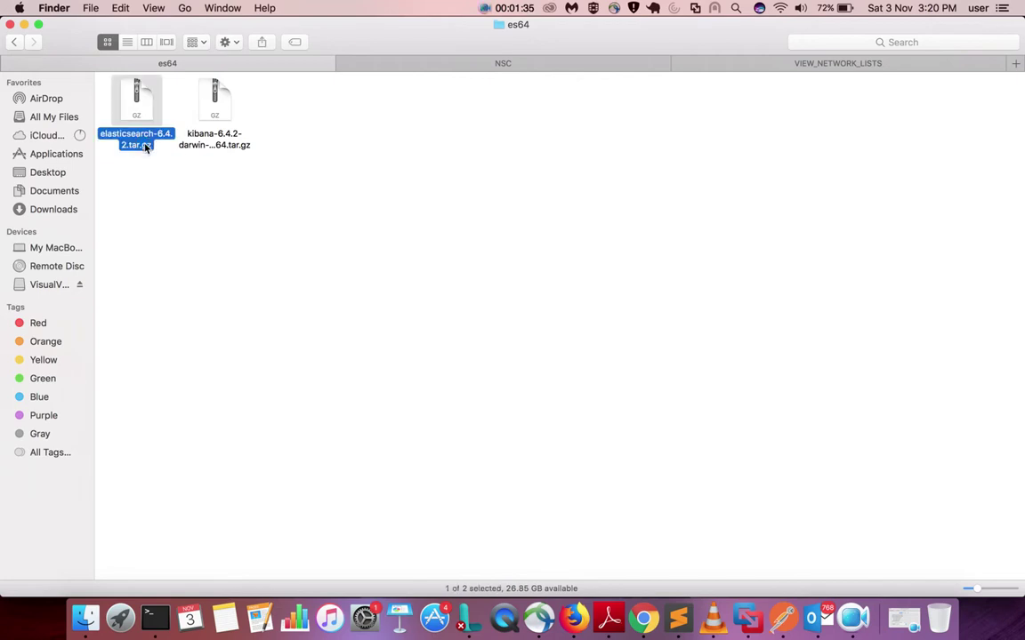
right_click(146, 148)
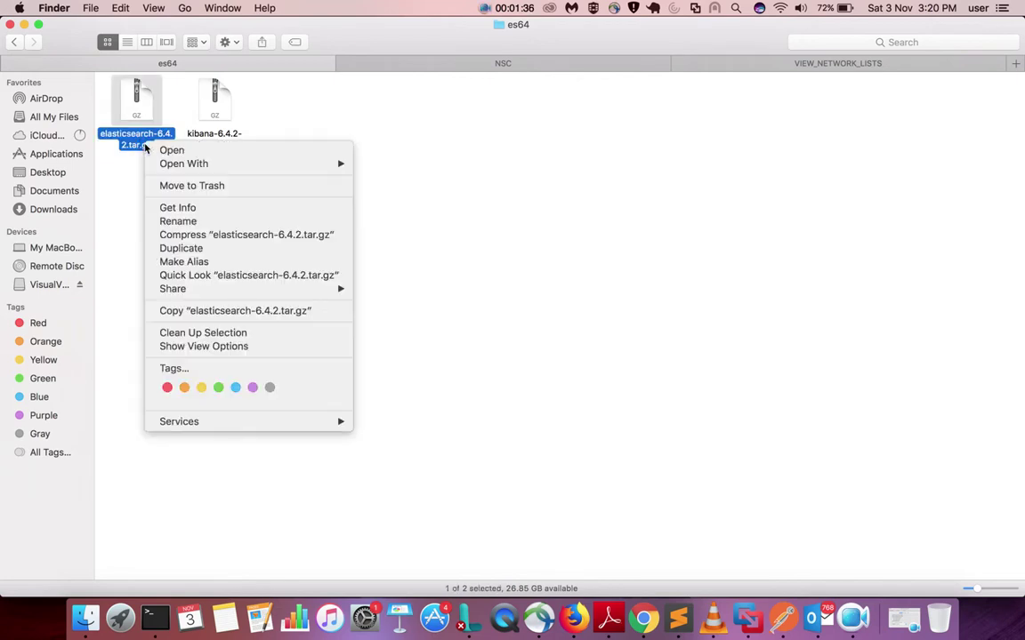
click(176, 151)
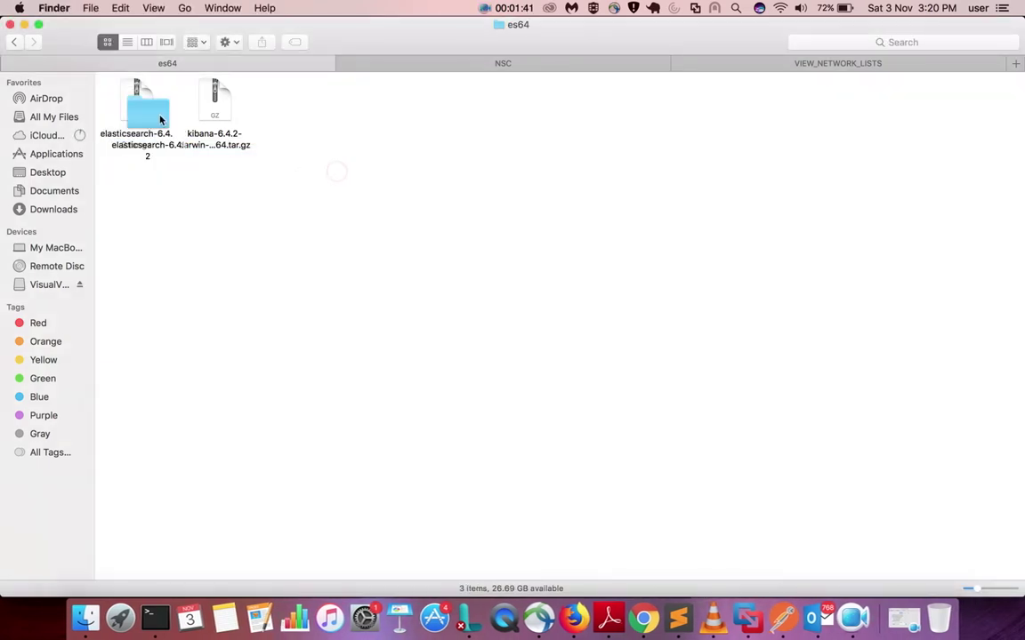
click(445, 146)
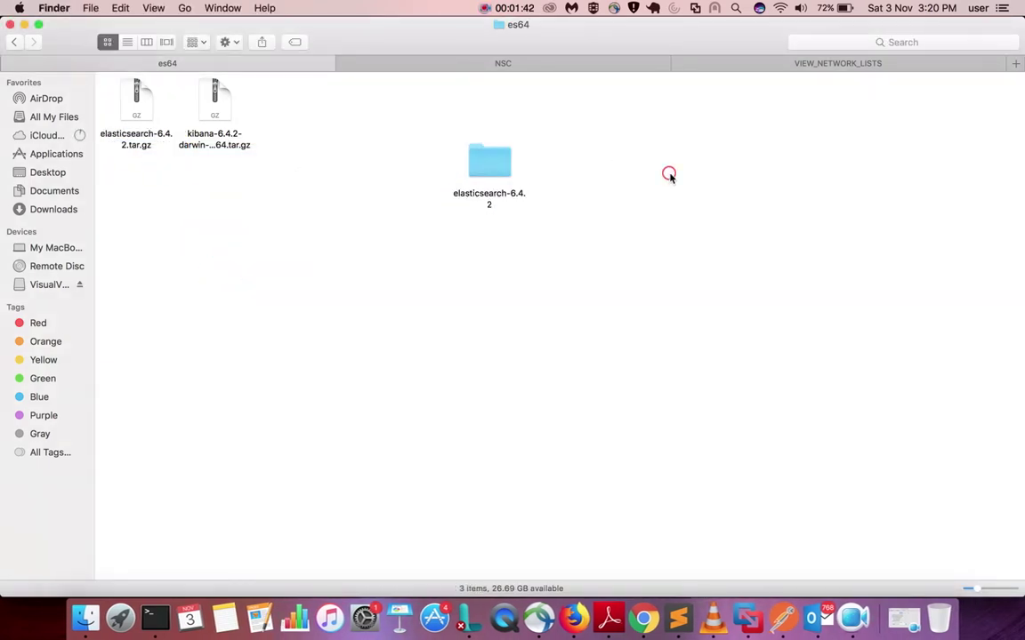
double_click(496, 173)
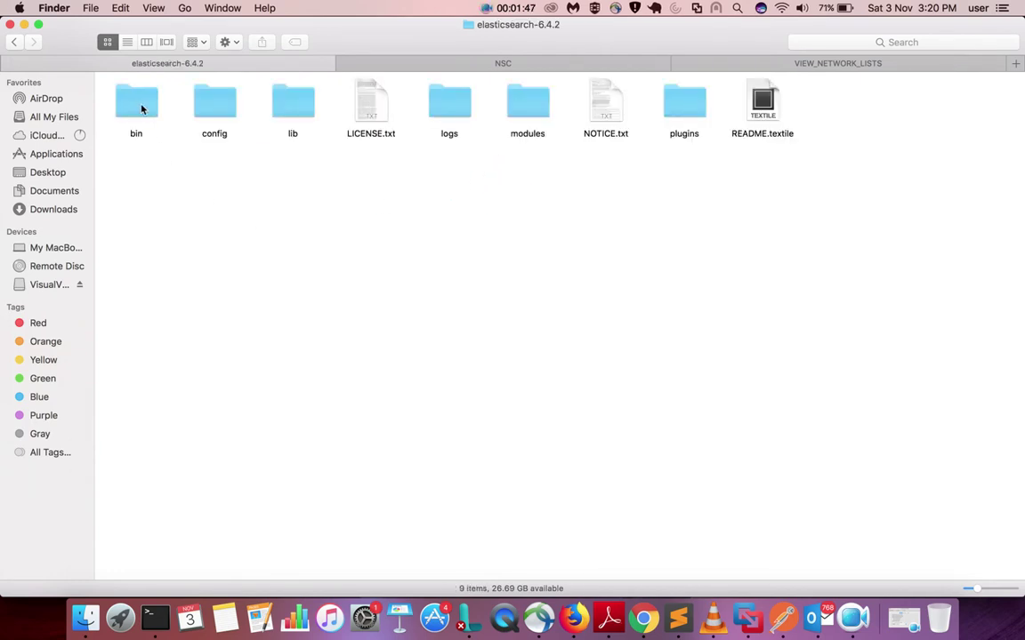
Step: Browse the bin folder, then open config/elasticsearch.yml in Sublime Text
double_click(138, 105)
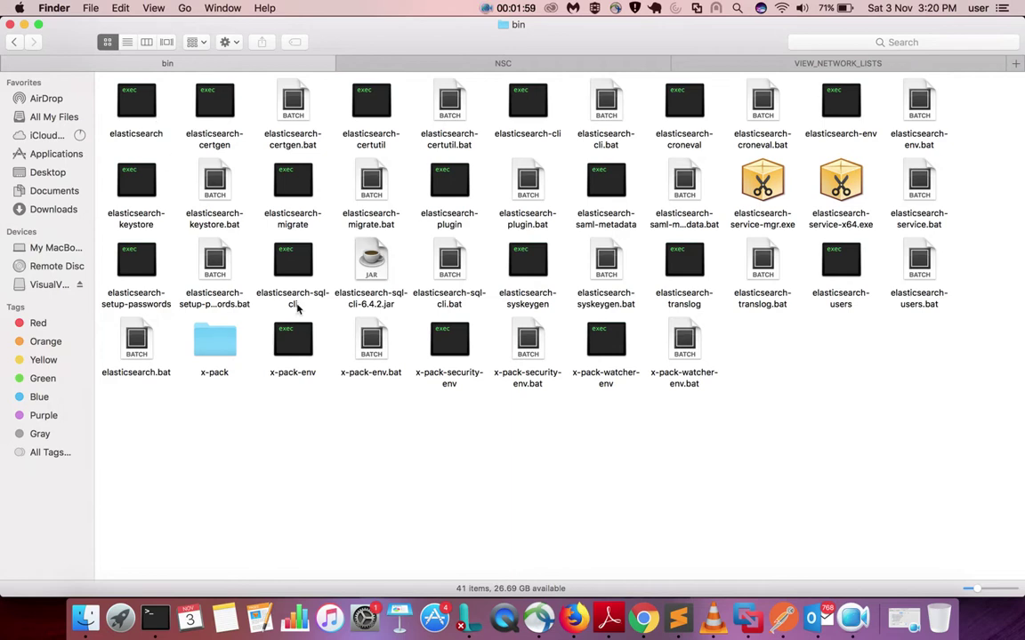
click(16, 42)
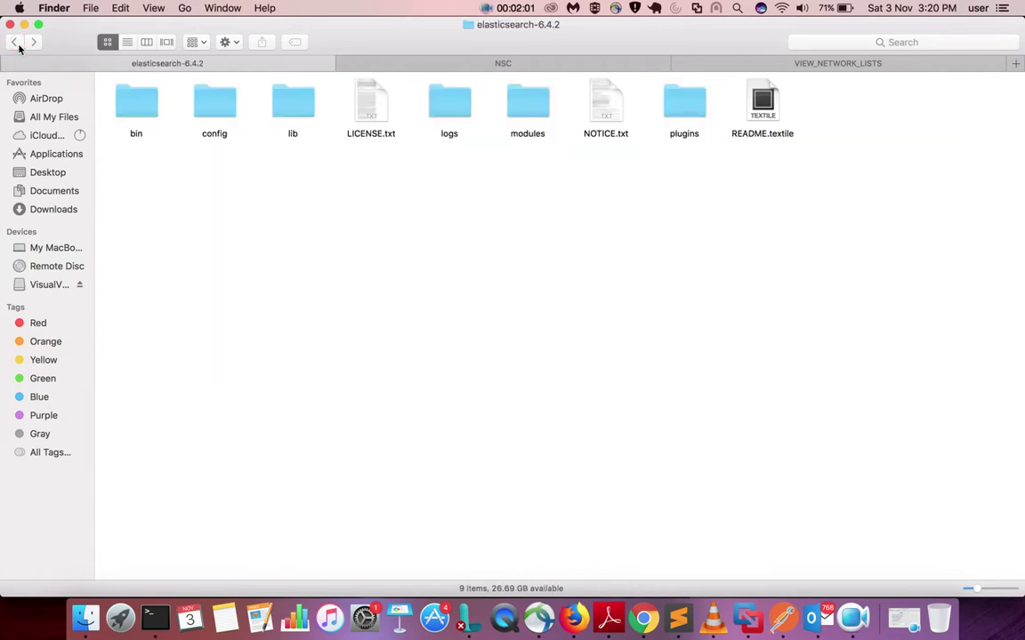
double_click(224, 109)
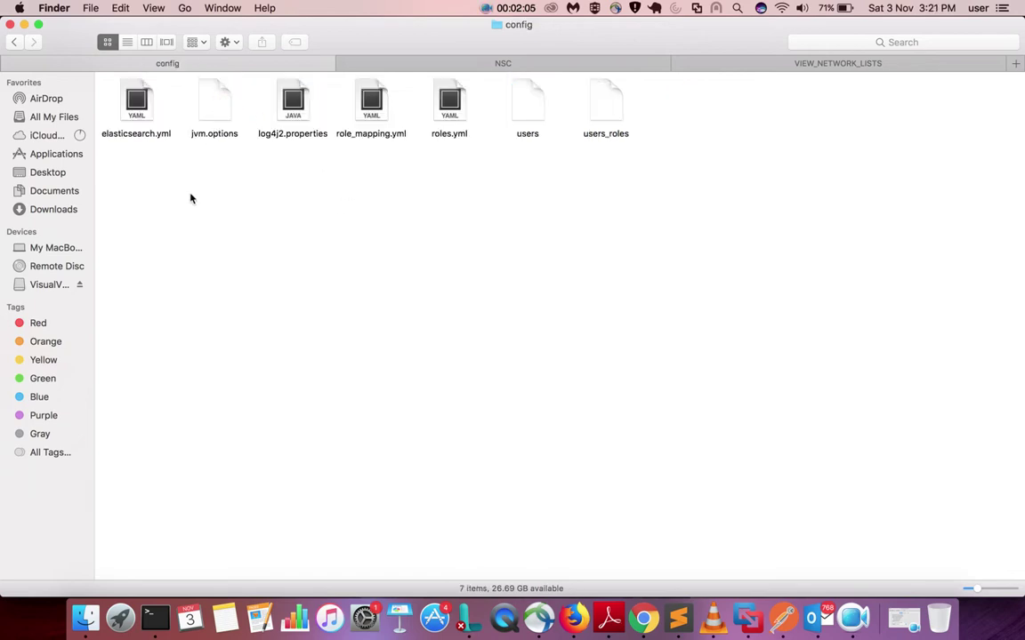
right_click(139, 117)
click(172, 119)
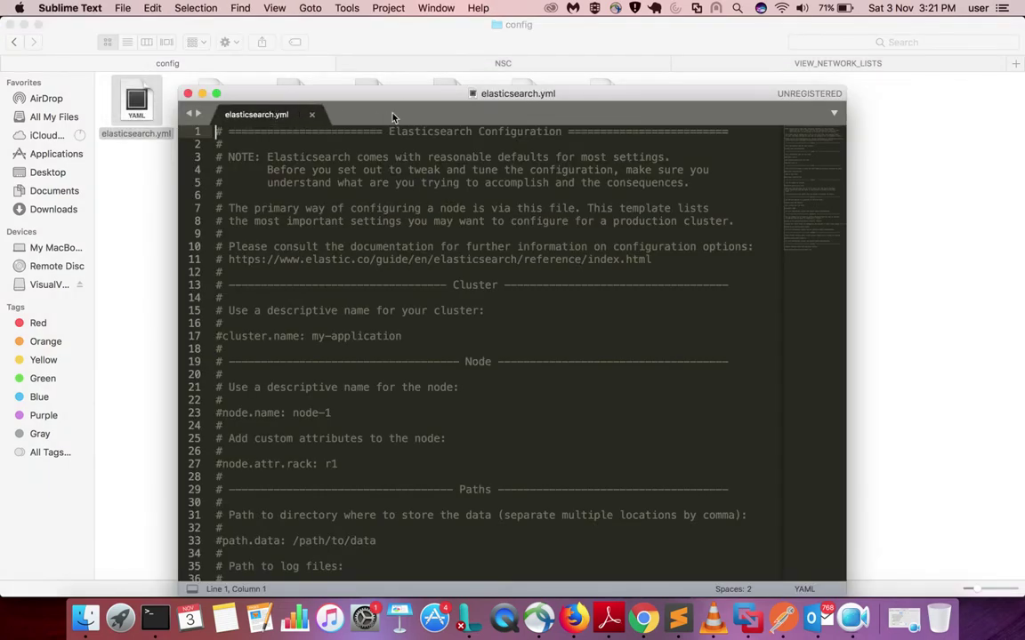
Step: Search elasticsearch.yml for 'http.po' and select the 9200 port value on line 59
drag(410, 95, 414, 61)
click(497, 314)
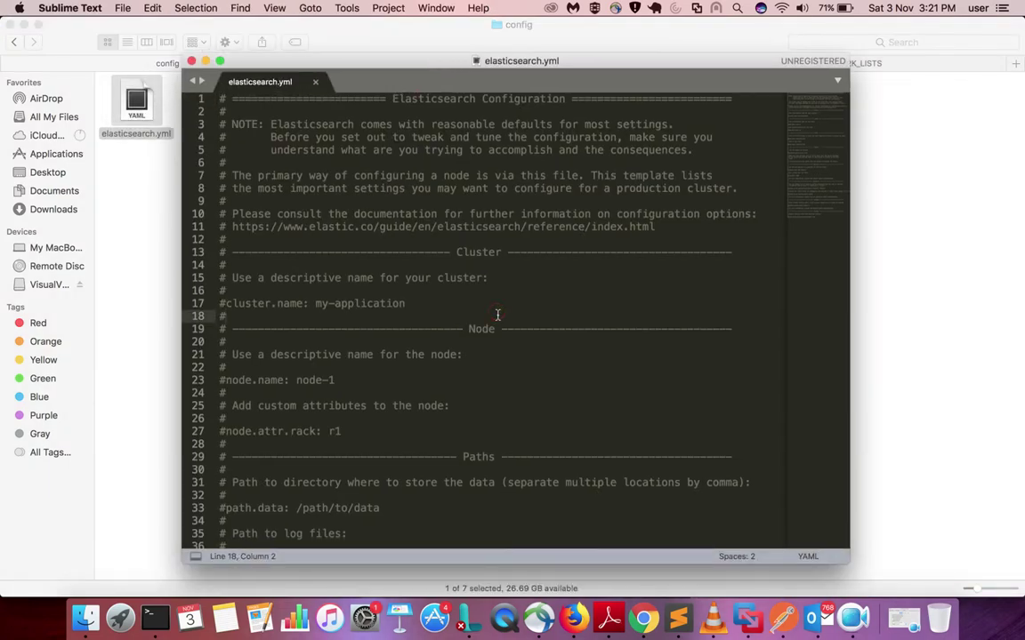
key(cmd+f)
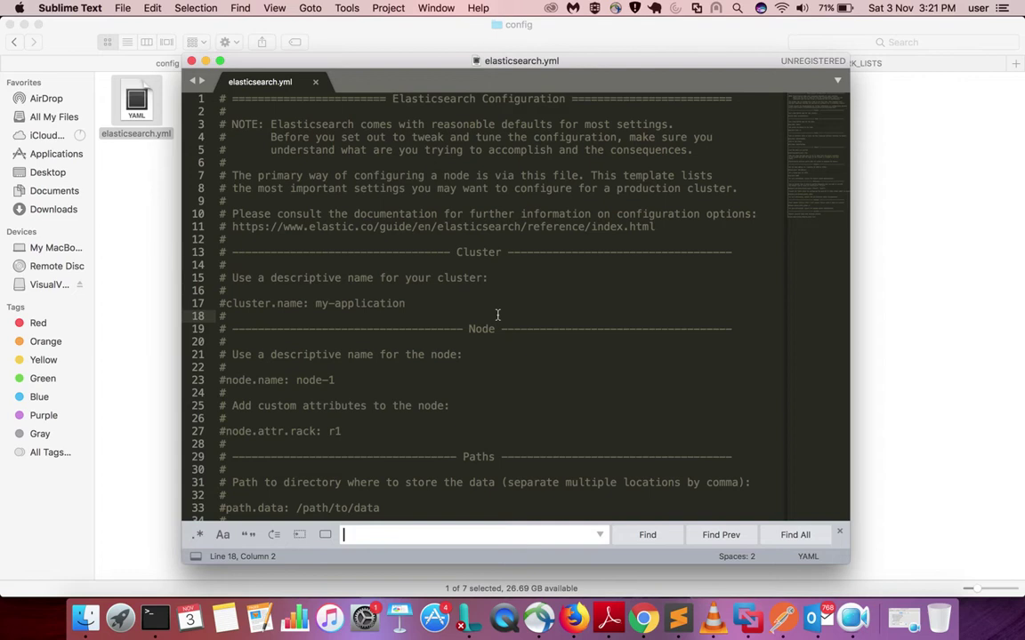
text(http.po)
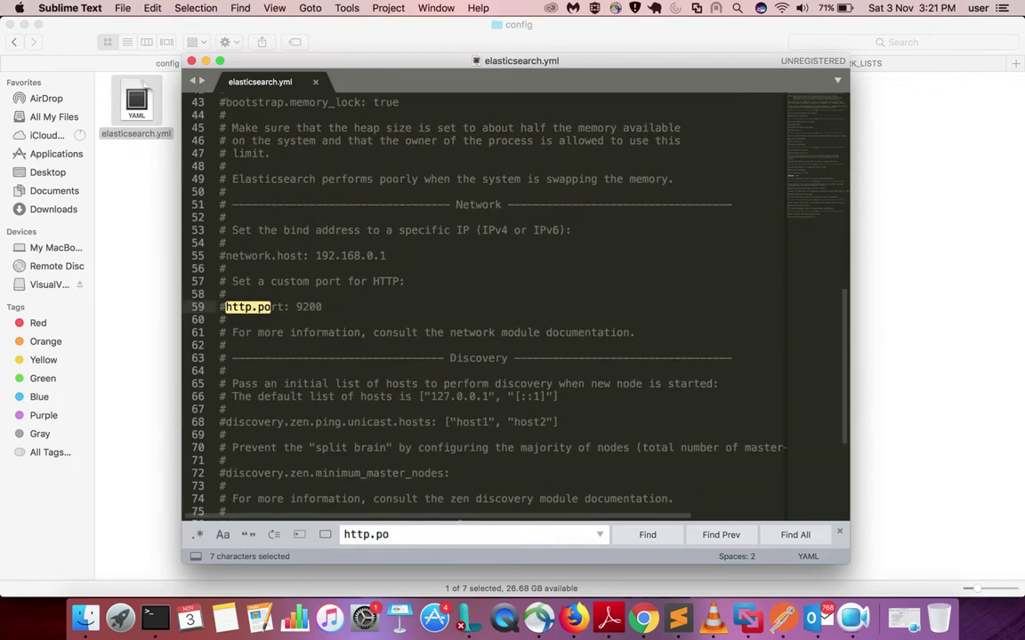
double_click(304, 307)
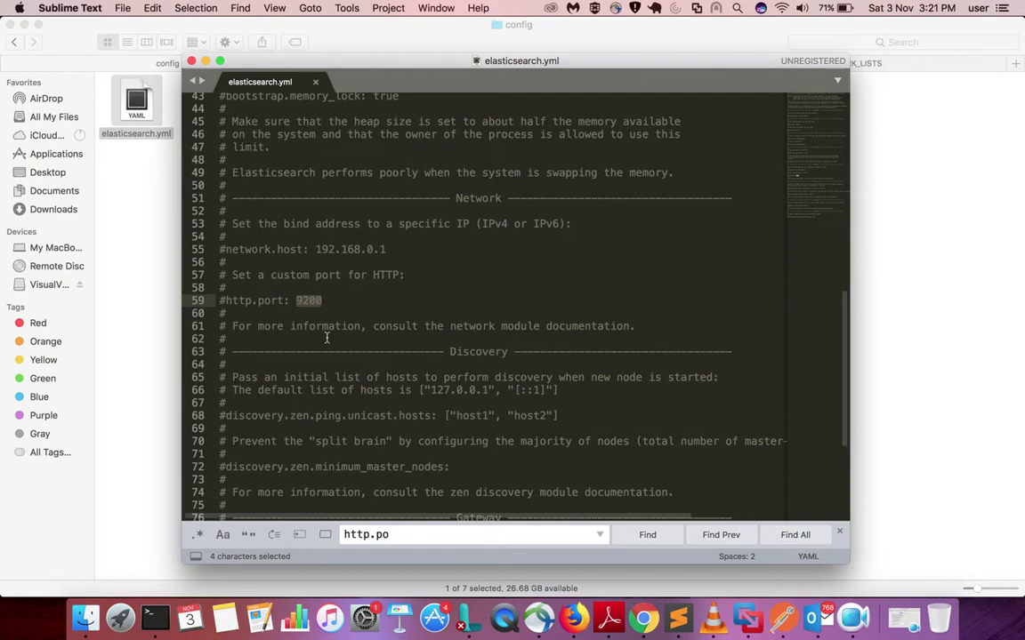
scroll(327, 337, up, 1)
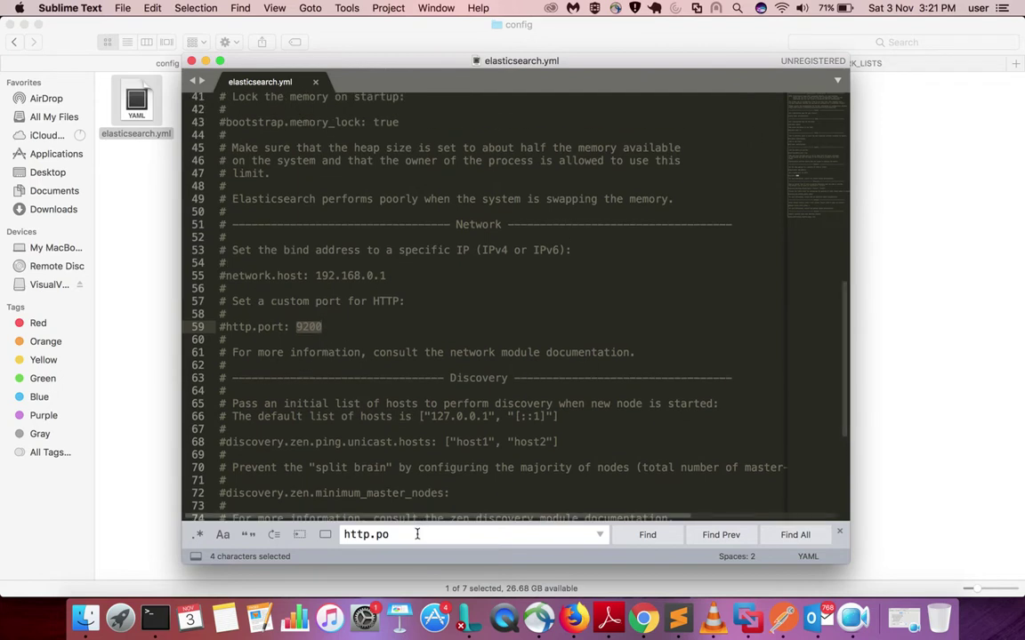
Step: Search for 'cluster' and step through the matches to the cluster.name entry on line 17
triple_click(375, 535)
text(cluster)
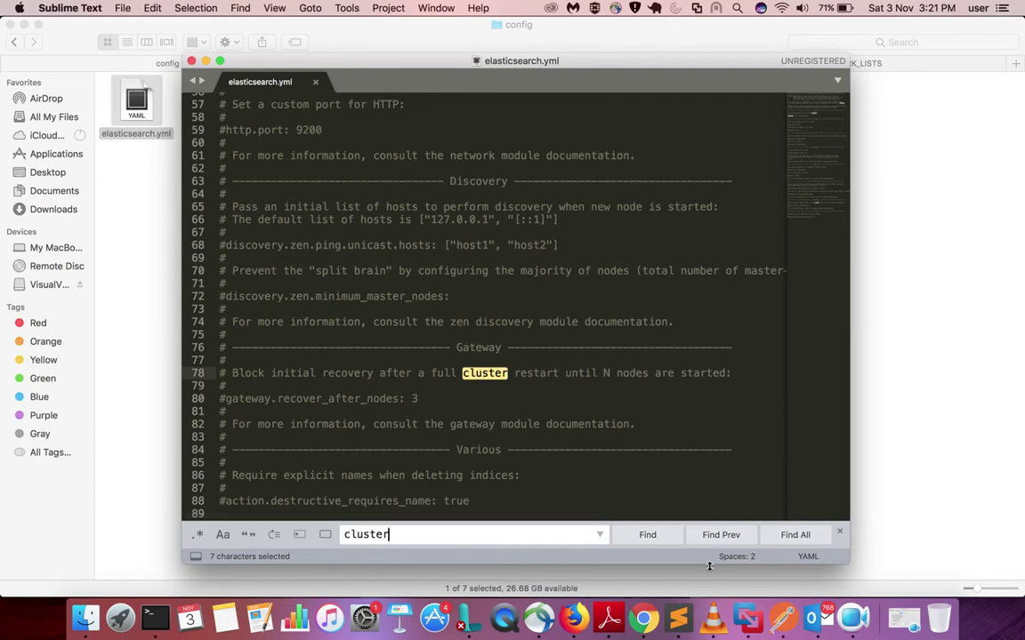
click(717, 536)
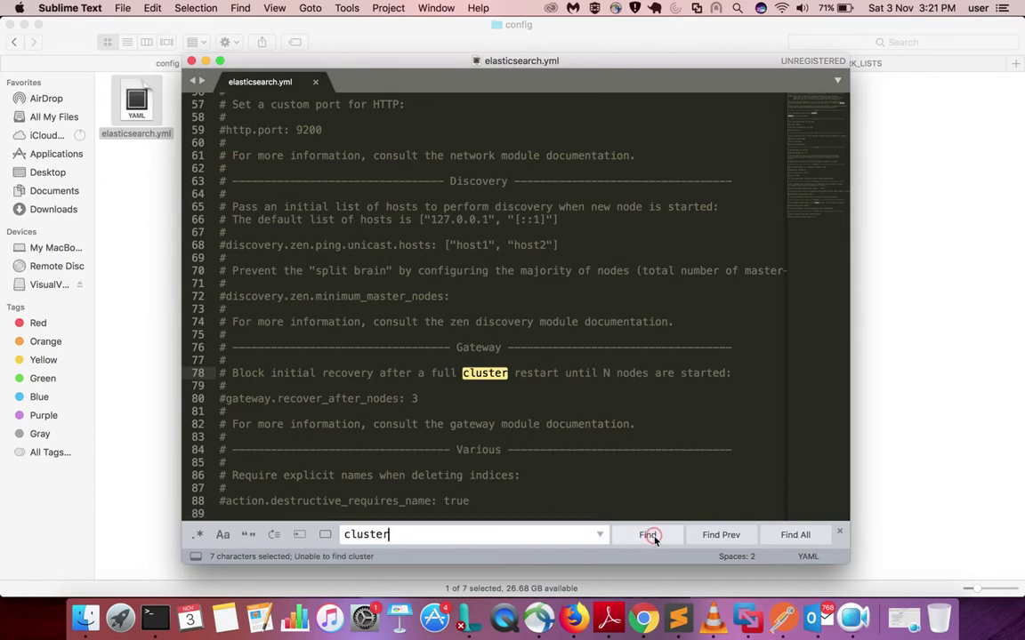
click(717, 536)
click(717, 535)
click(717, 536)
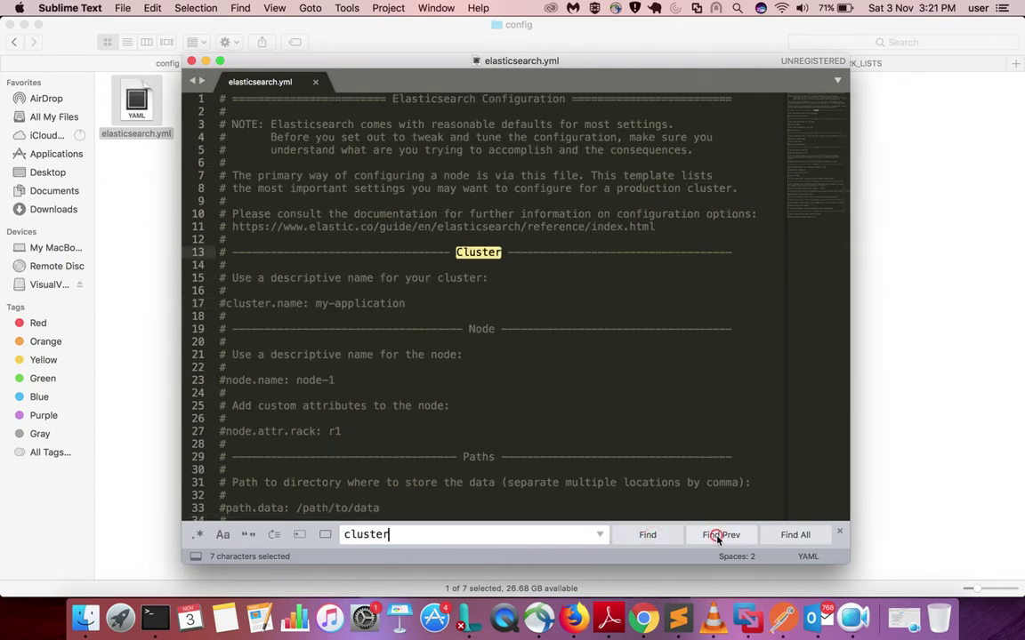
click(717, 535)
click(717, 535)
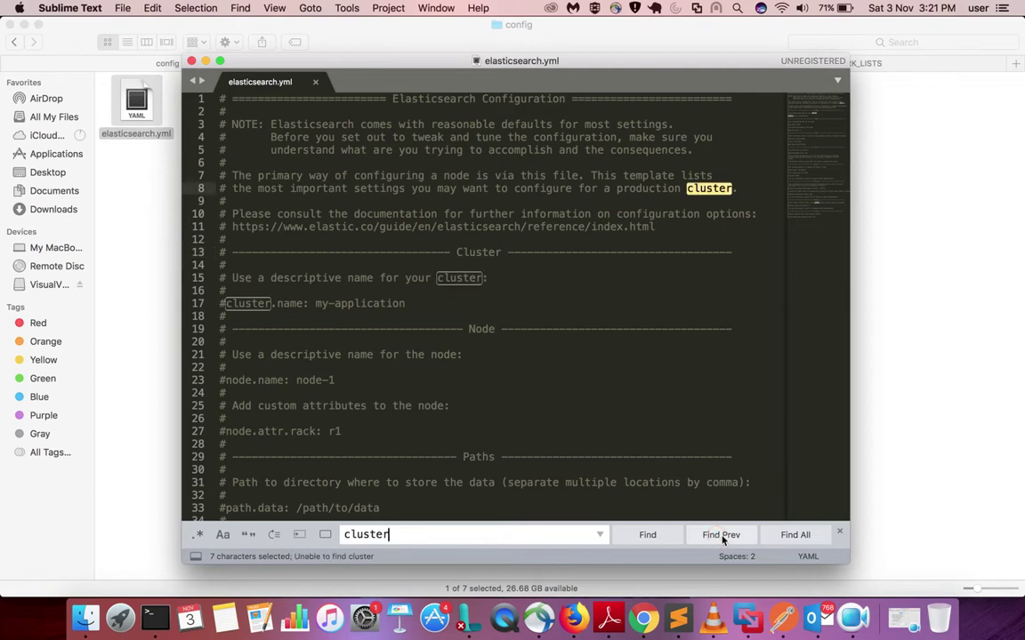
click(657, 535)
click(658, 535)
click(660, 535)
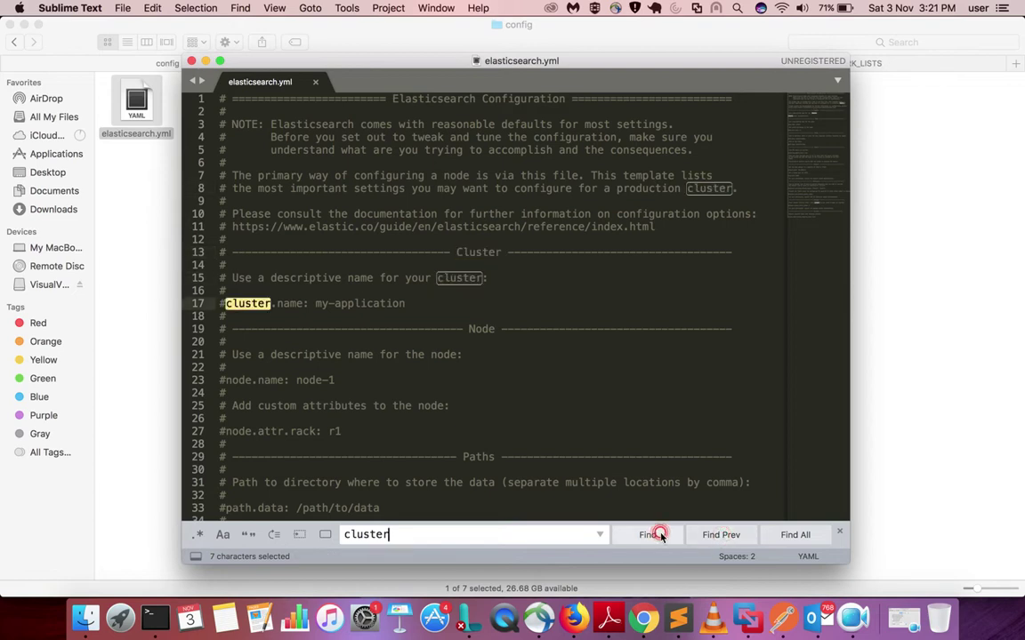
click(660, 536)
click(720, 535)
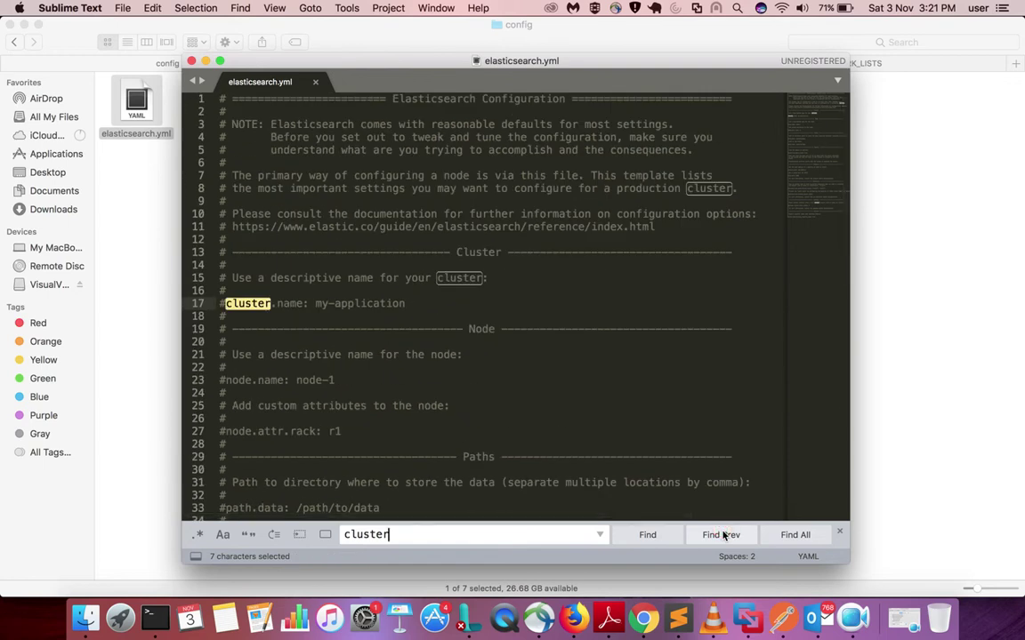
Step: Select the my-application cluster name value and close elasticsearch.yml
click(283, 304)
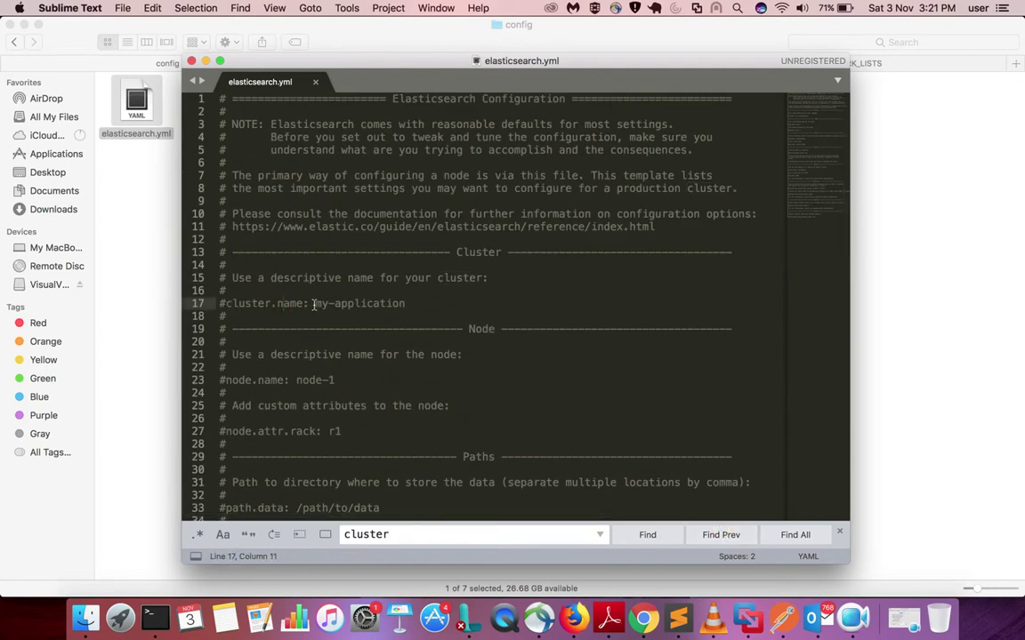
drag(313, 304, 418, 305)
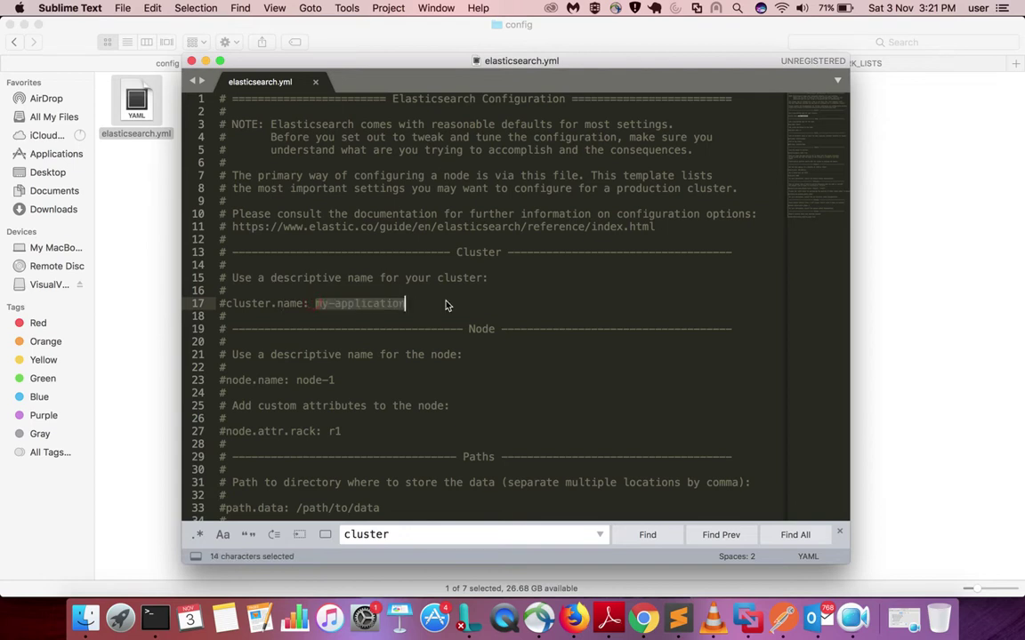
click(191, 61)
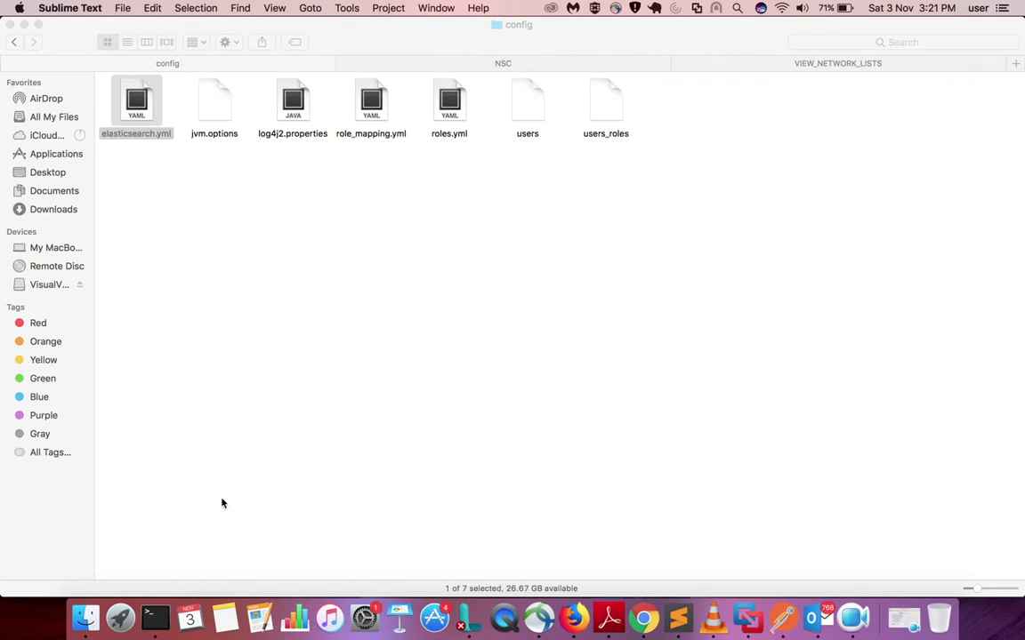
Step: Open Terminal and run pwd and ls to list the es64 folder
click(155, 618)
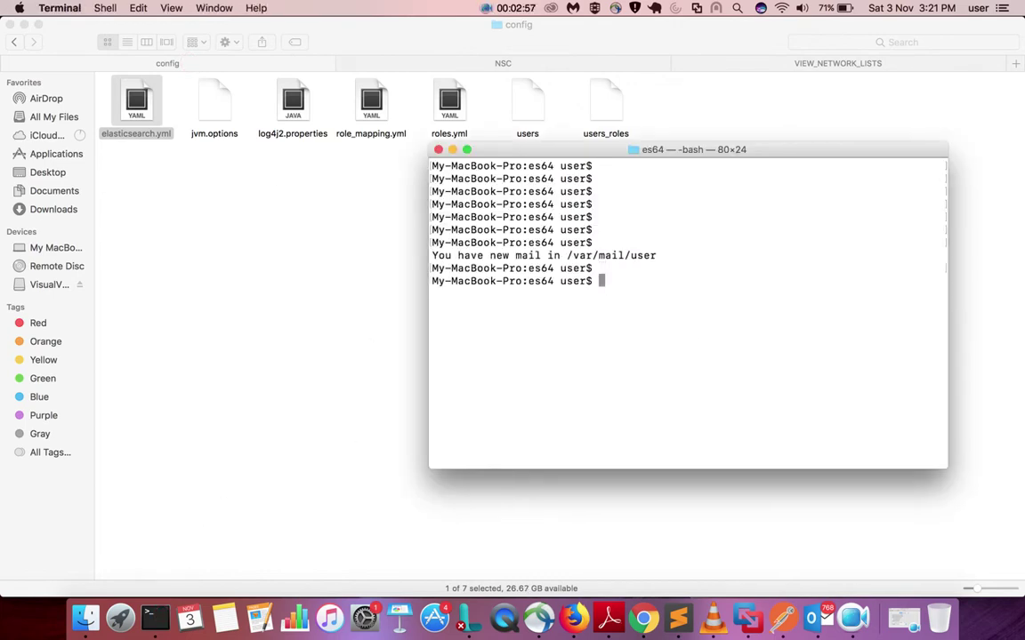
key(Return)
key(Return)
key(Return)
key(Return)
text(pwd)
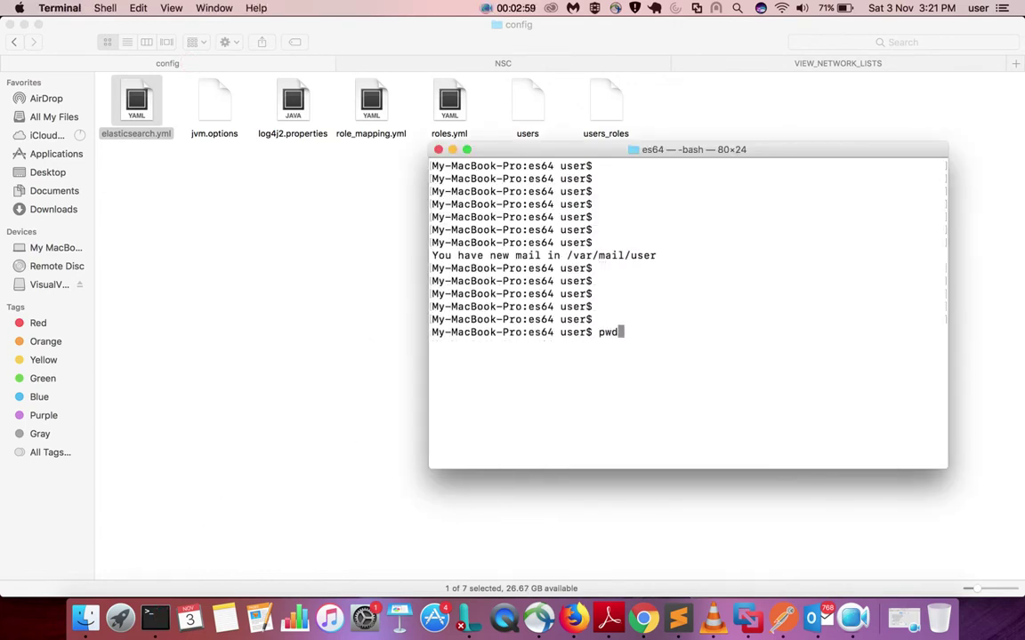
key(Return)
key(Return)
key(Return)
key(Return)
text(ls)
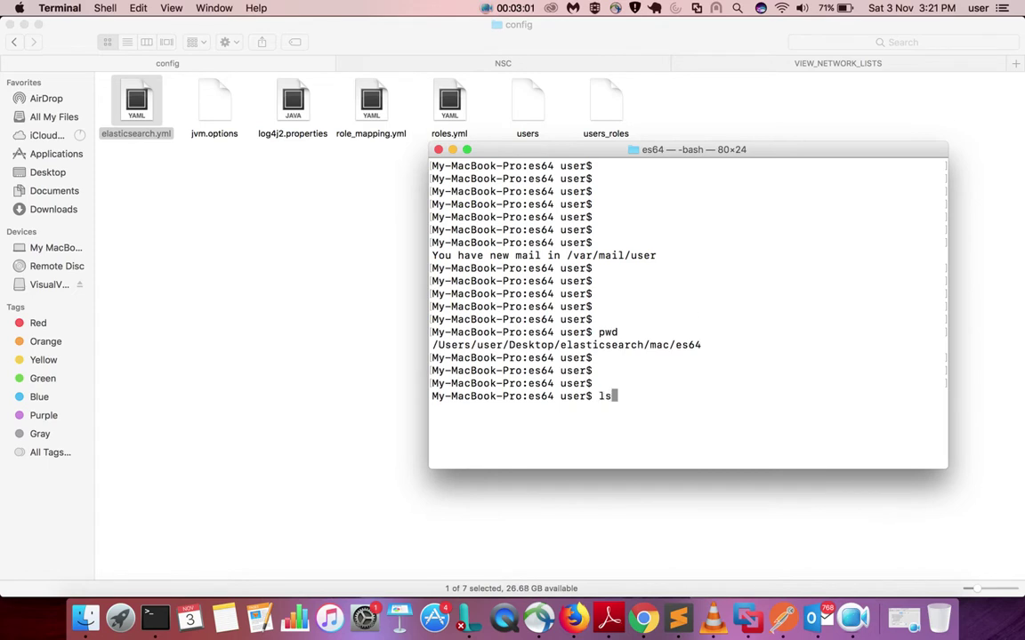
key(Return)
key(Return)
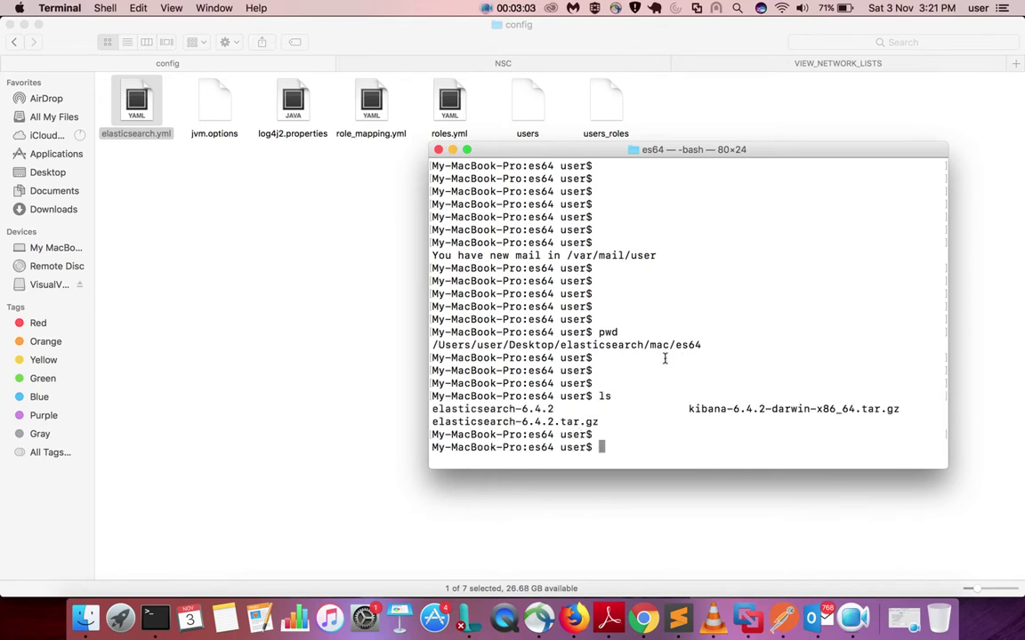
Step: Change into elasticsearch-6.4.2/bin and list its files
drag(555, 410, 434, 409)
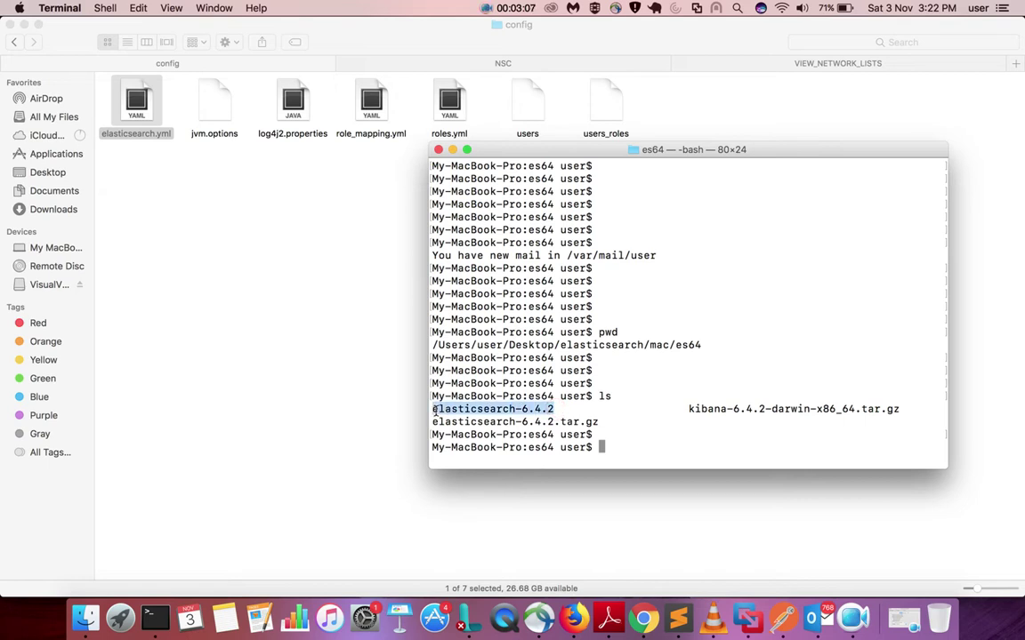
key(Return)
text(cd e)
key(Tab)
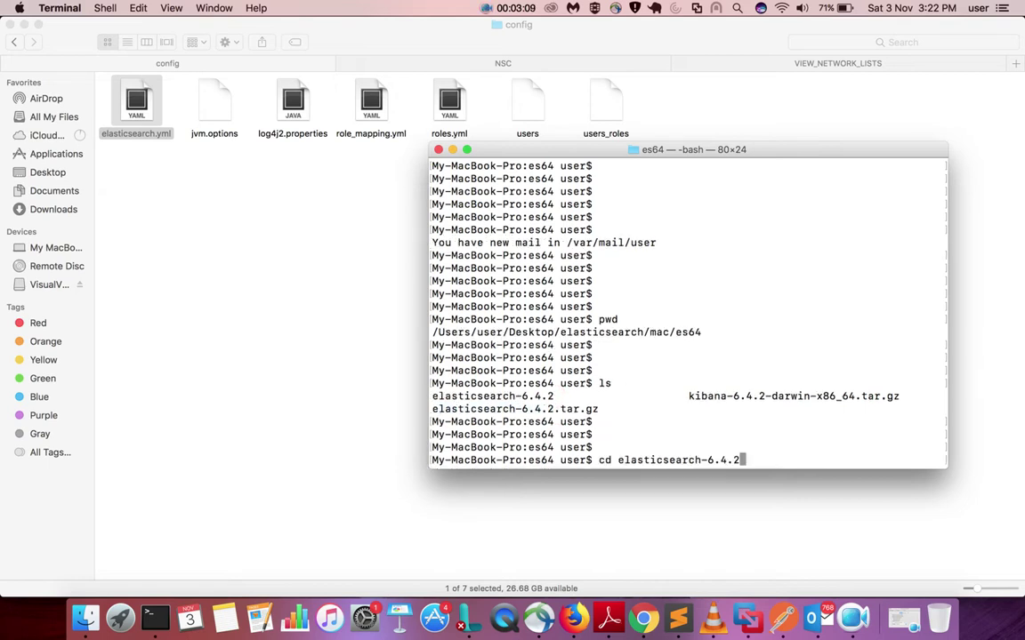
text(/)
key(Tab)
key(Tab)
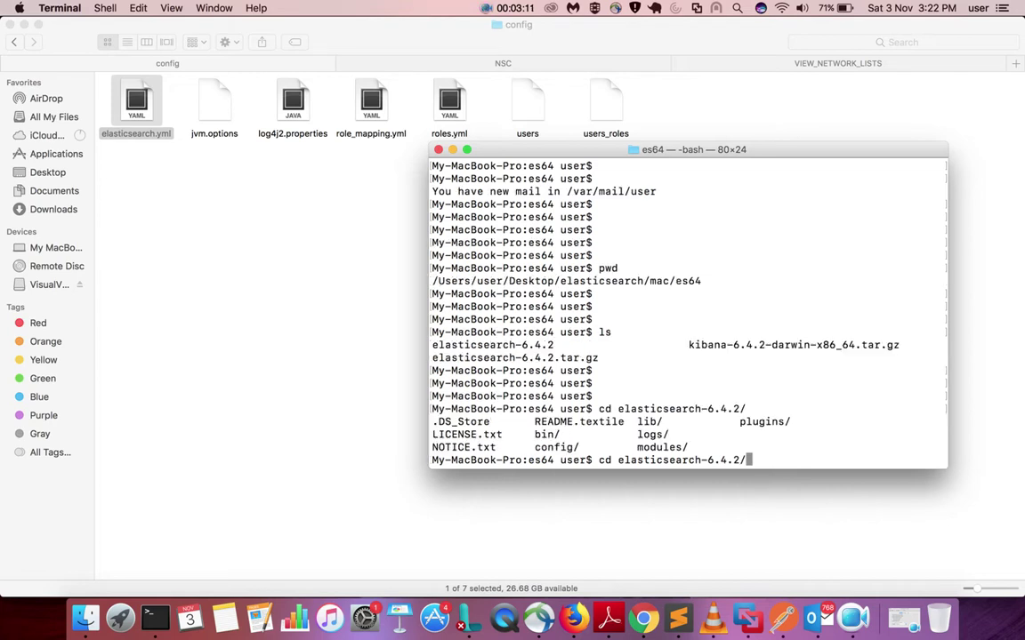
text(b)
key(Tab)
key(Return)
key(Return)
key(Return)
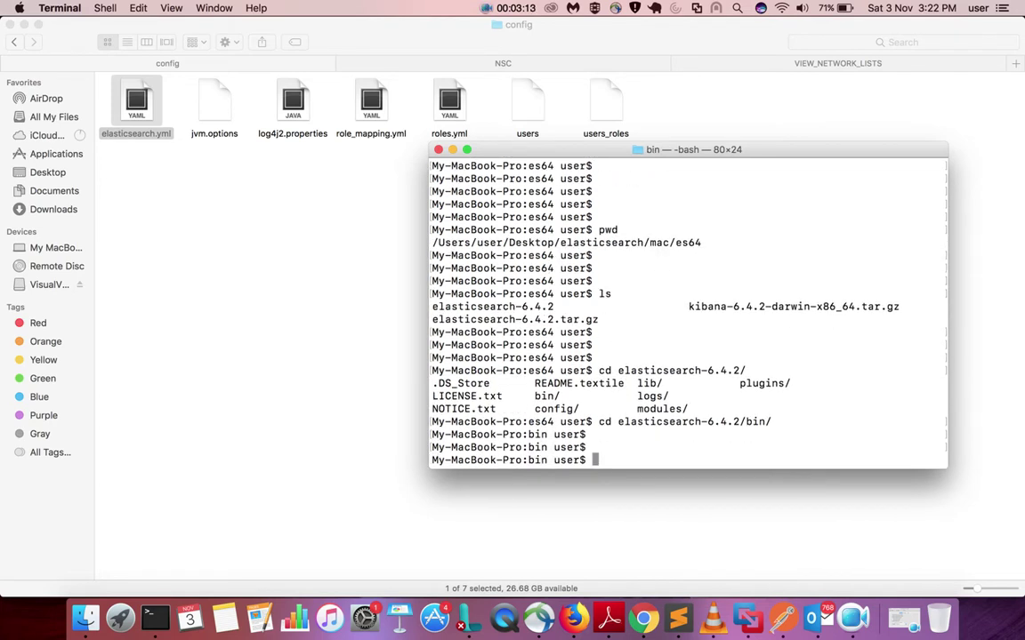
key(Return)
text(;)
key(BackSpace)
text(ls)
key(Return)
key(Return)
key(Return)
key(Return)
Step: Launch Elasticsearch by running ./elasticsearch
drag(774, 150, 581, 82)
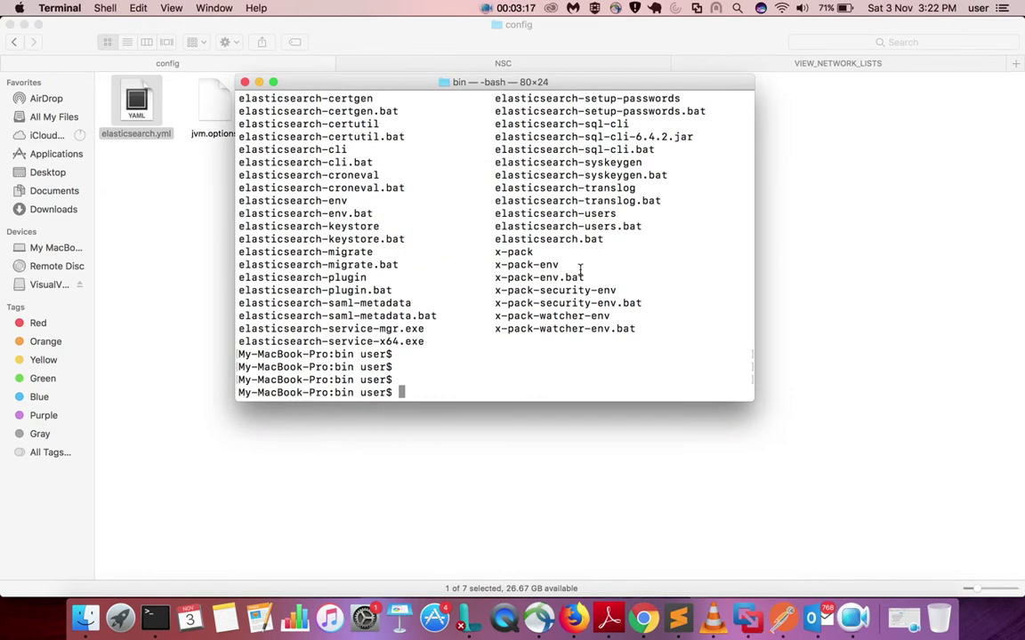
scroll(581, 271, up, 5)
scroll(581, 270, down, 1)
scroll(581, 270, down, 4)
key(Return)
key(Return)
key(Return)
text(./)
text(el)
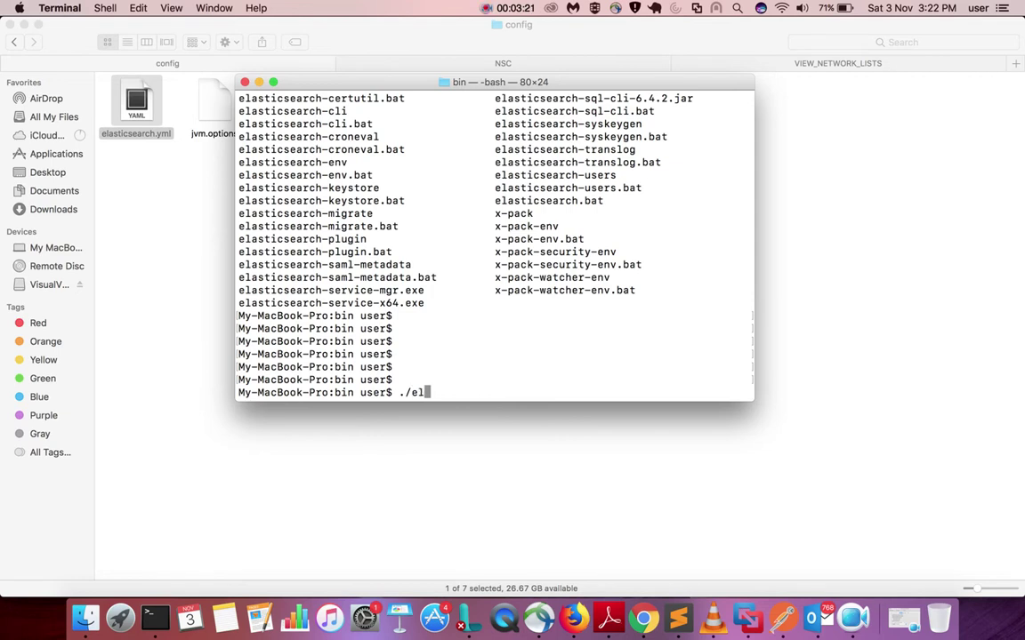
key(Tab)
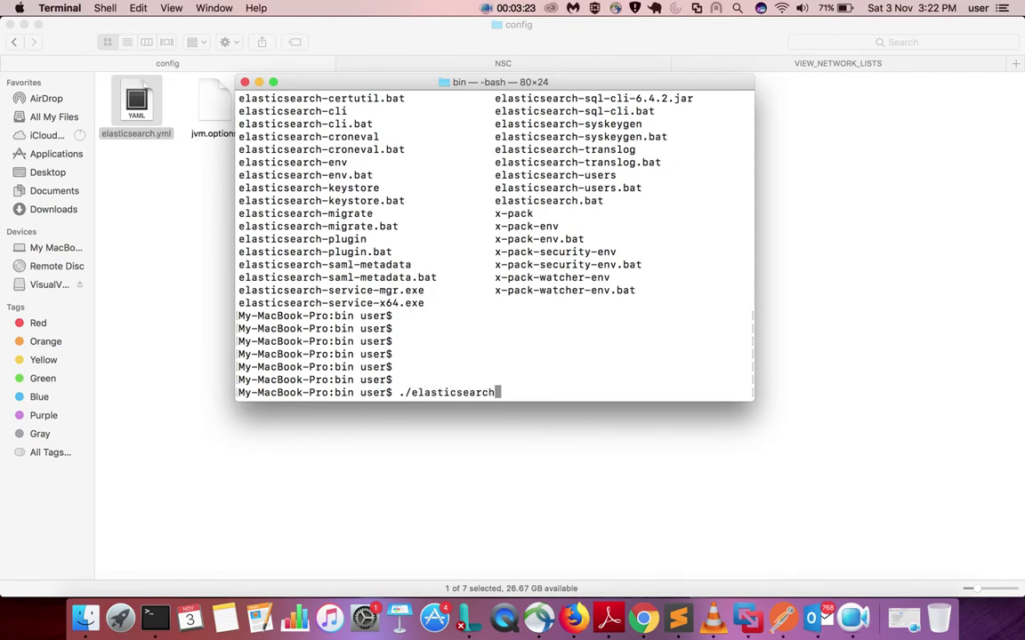
key(Return)
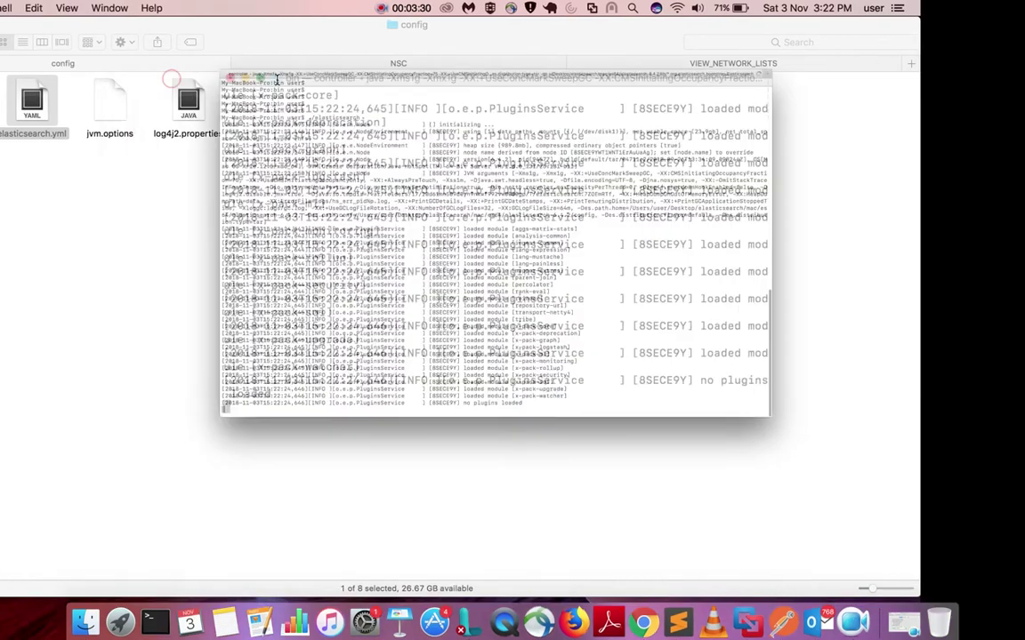
Step: Maximize Terminal and select the startup log lines through the 127.0.0.1:9200 publish address
click(273, 82)
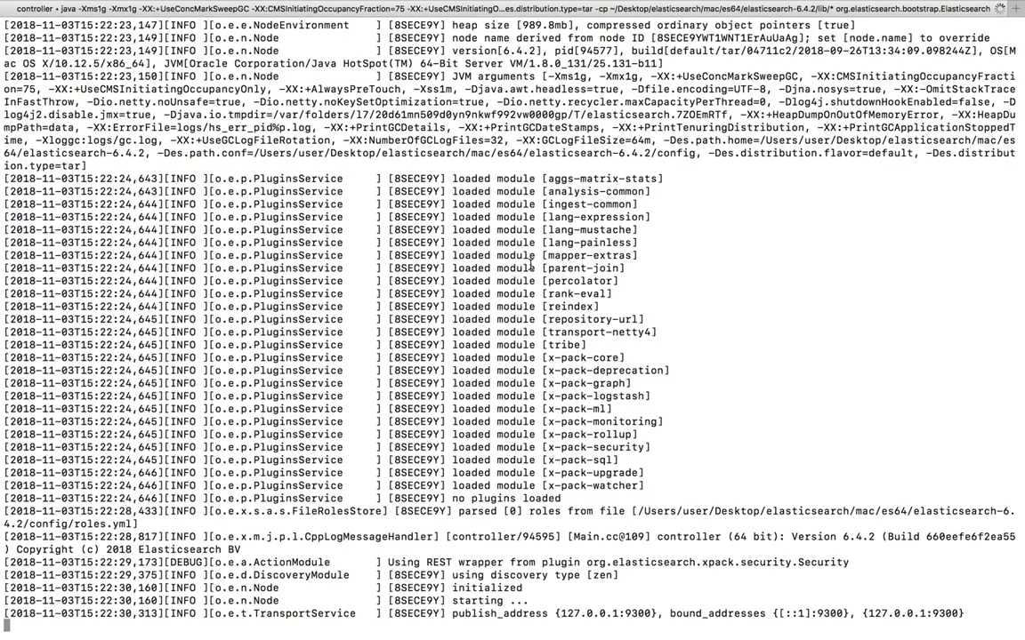
drag(7, 614, 496, 473)
click(456, 281)
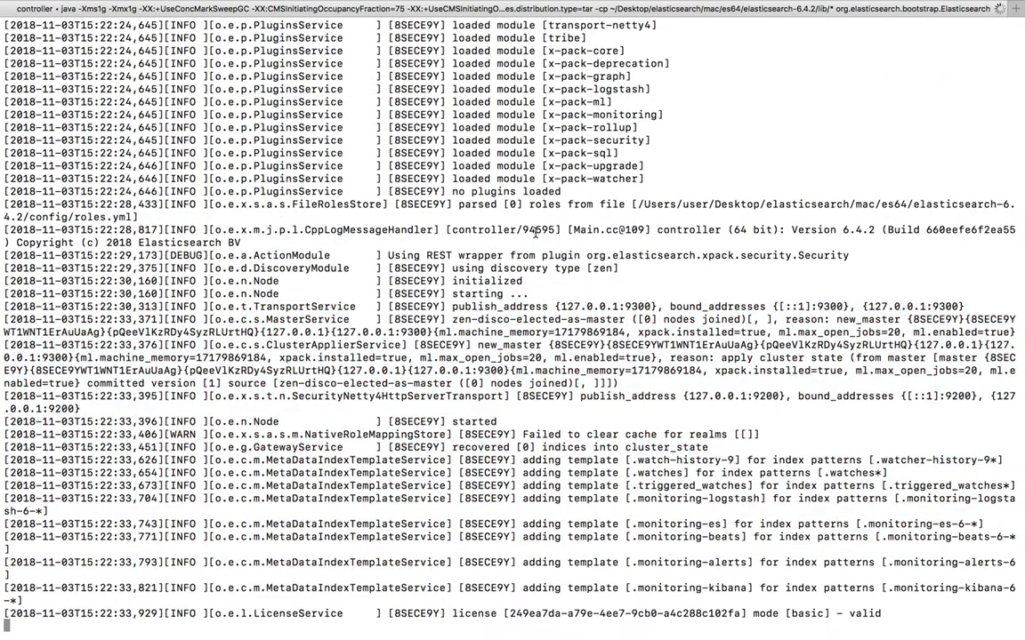
drag(453, 281, 988, 306)
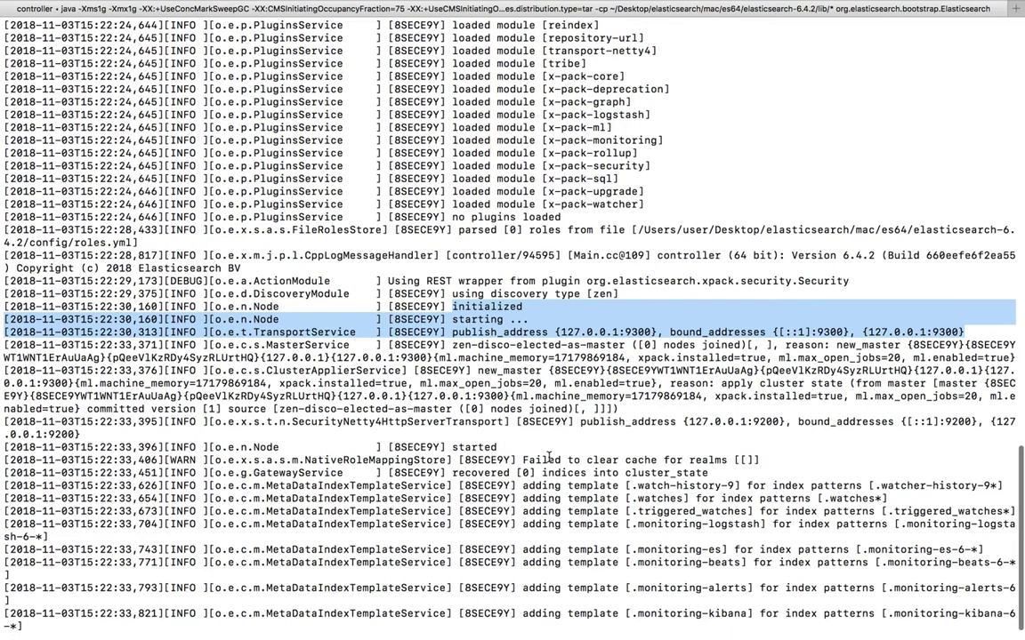
Step: Leave Elasticsearch running in Terminal and switch back to Firefox
key(Return)
key(Return)
key(Return)
key(Return)
key(Return)
key(Return)
key(Return)
key(Return)
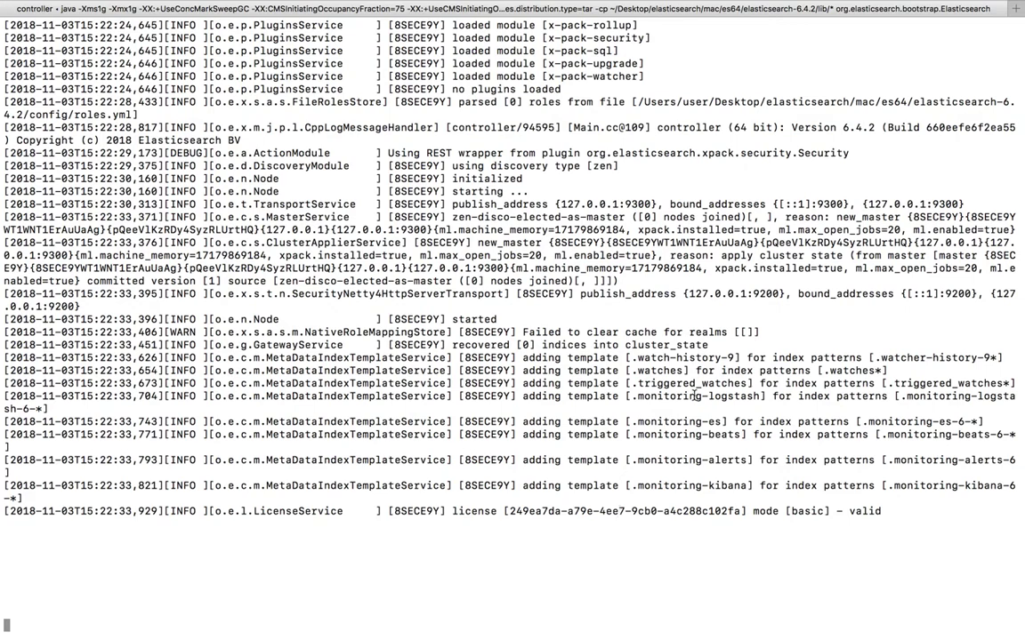
scroll(695, 396, down, 3)
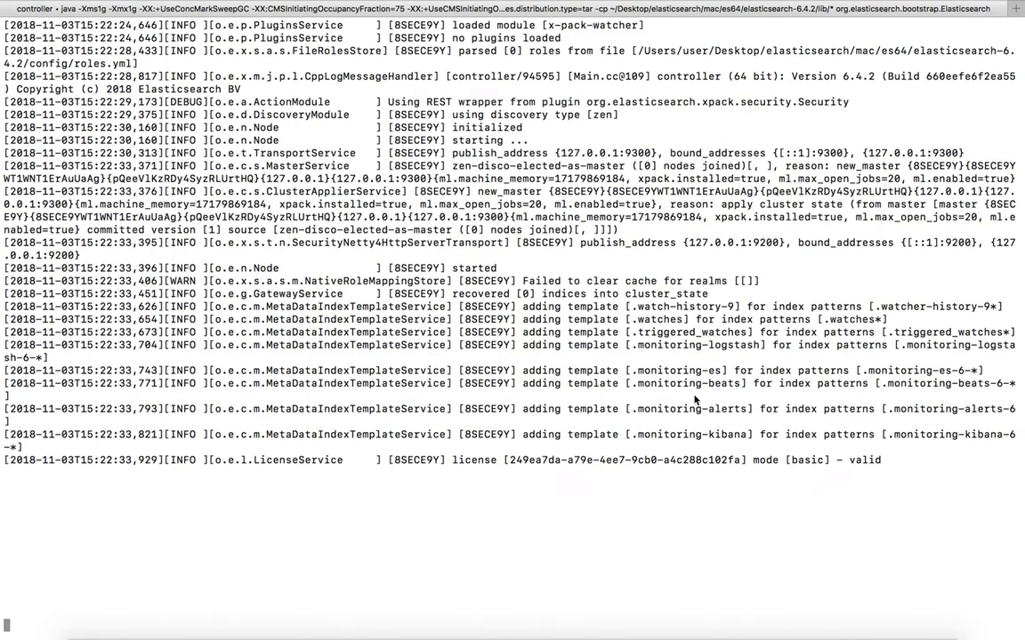
key(ctrl+Up)
click(391, 276)
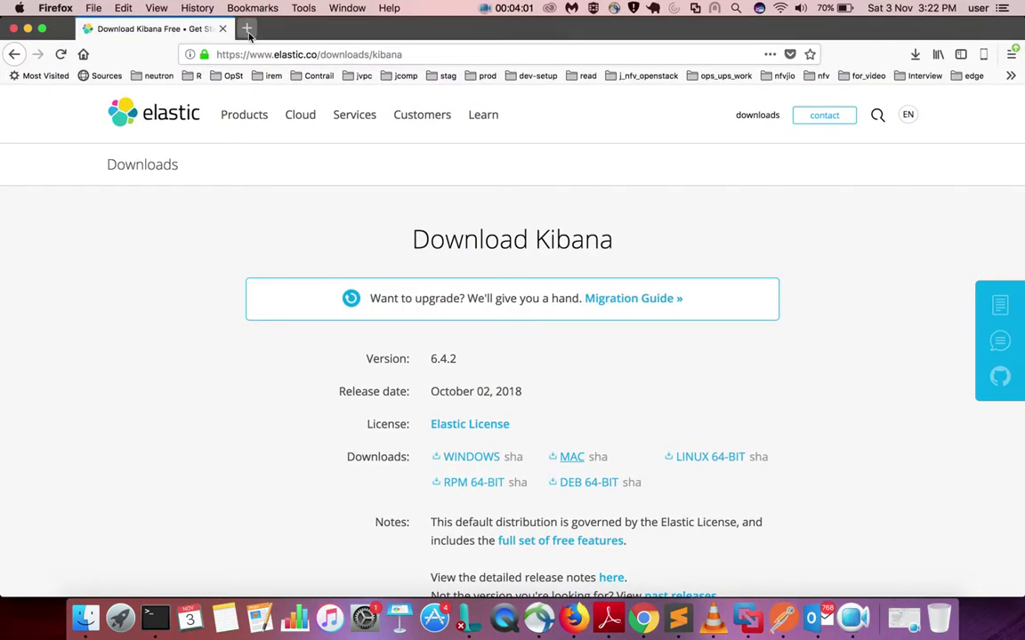
Step: Load 127.0.0.1:9200 in a new Firefox tab to show the Elasticsearch 6.4.2 cluster JSON
click(244, 30)
text(12)
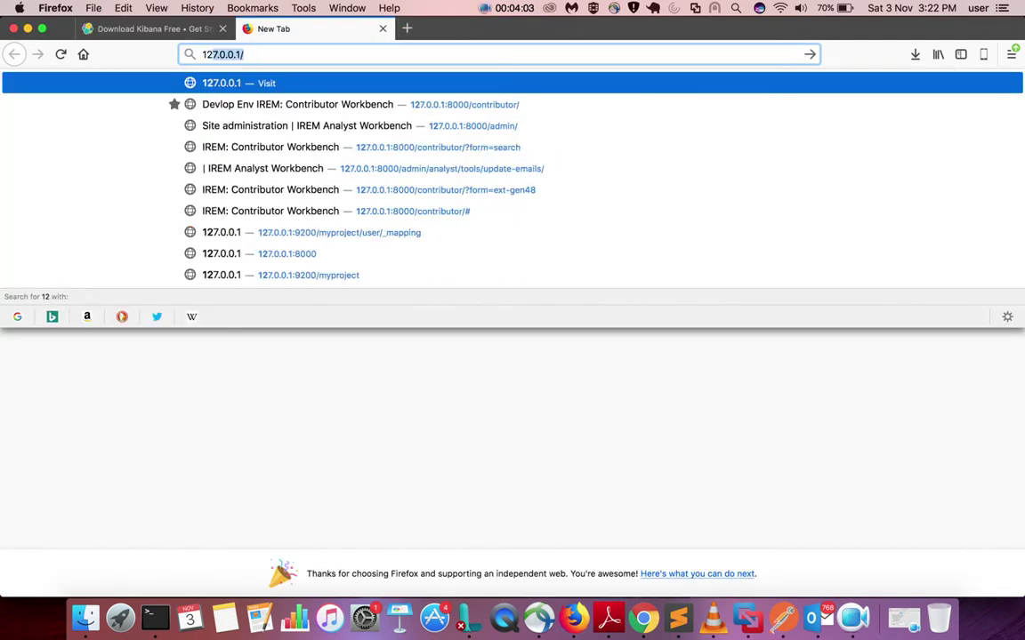
text(7)
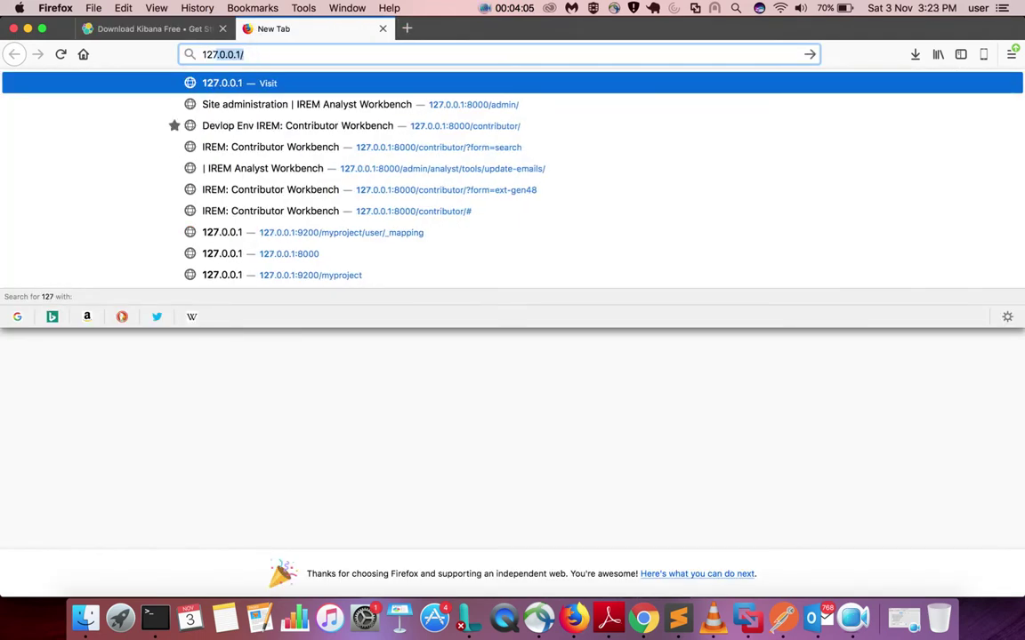
text(.)
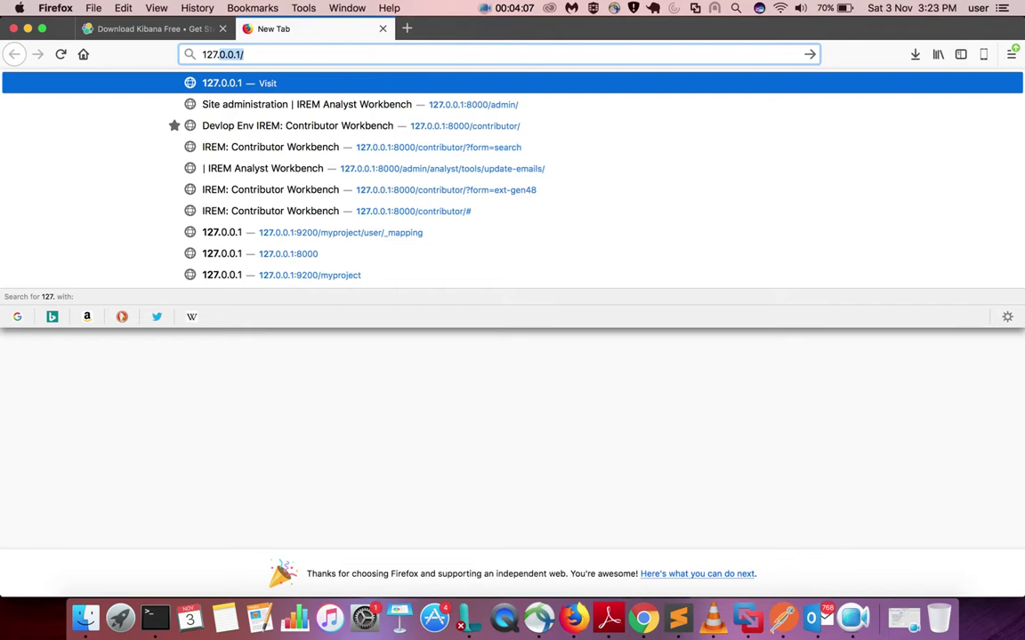
text(0.0.1)
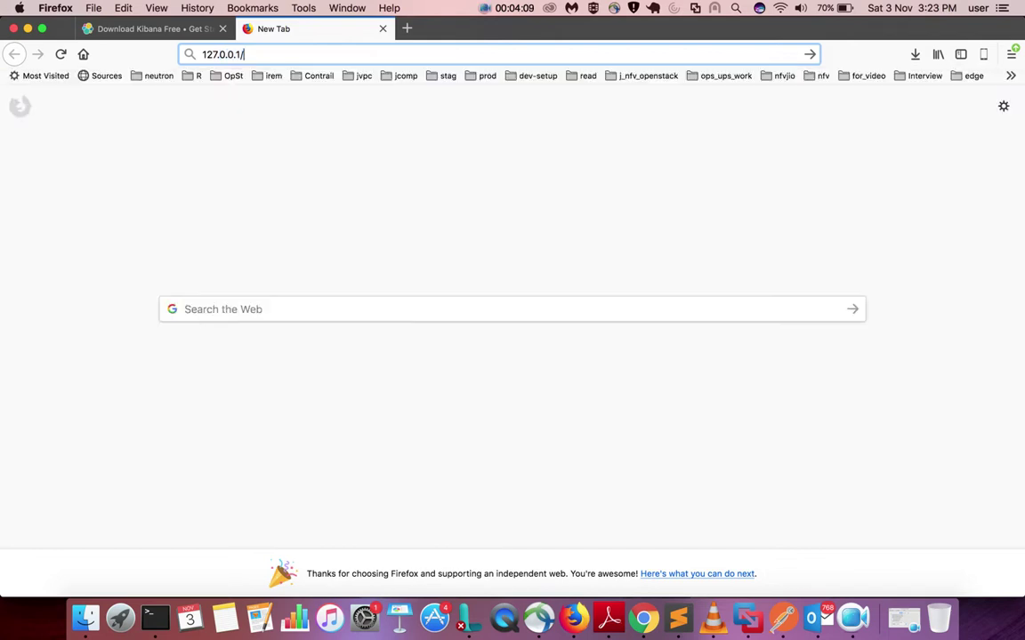
text(:9200)
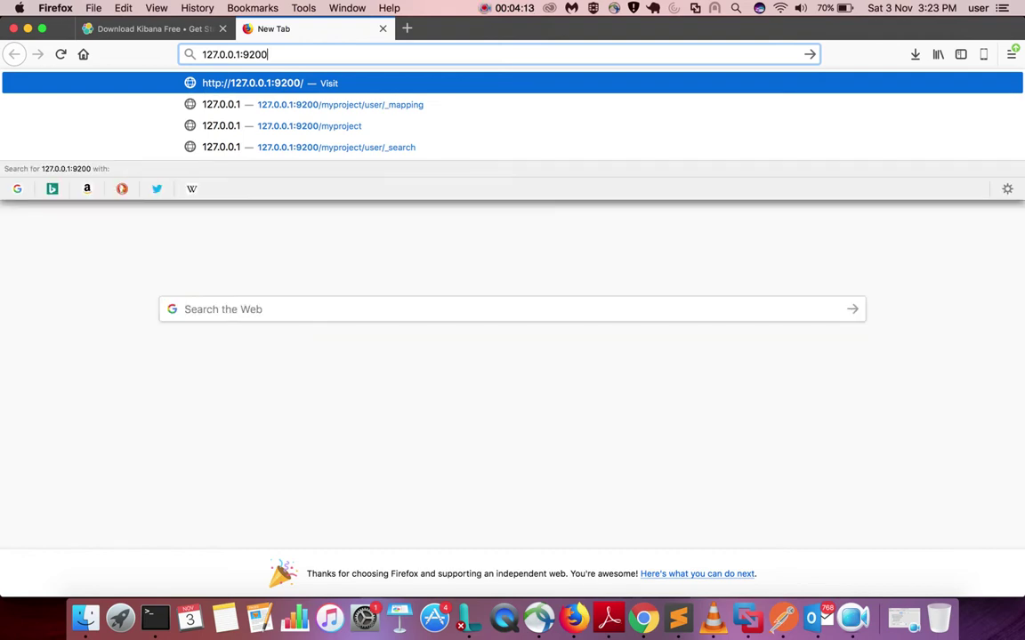
key(Return)
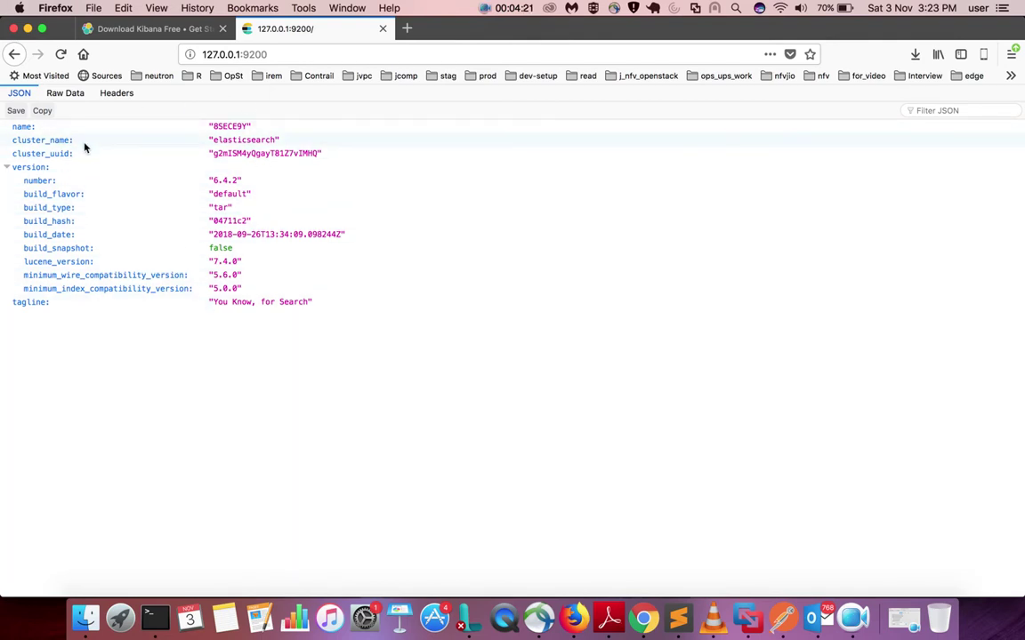
Step: Highlight the cluster_name (elasticsearch) and lucene_version rows, then go back to Terminal
click(15, 140)
drag(14, 141, 290, 141)
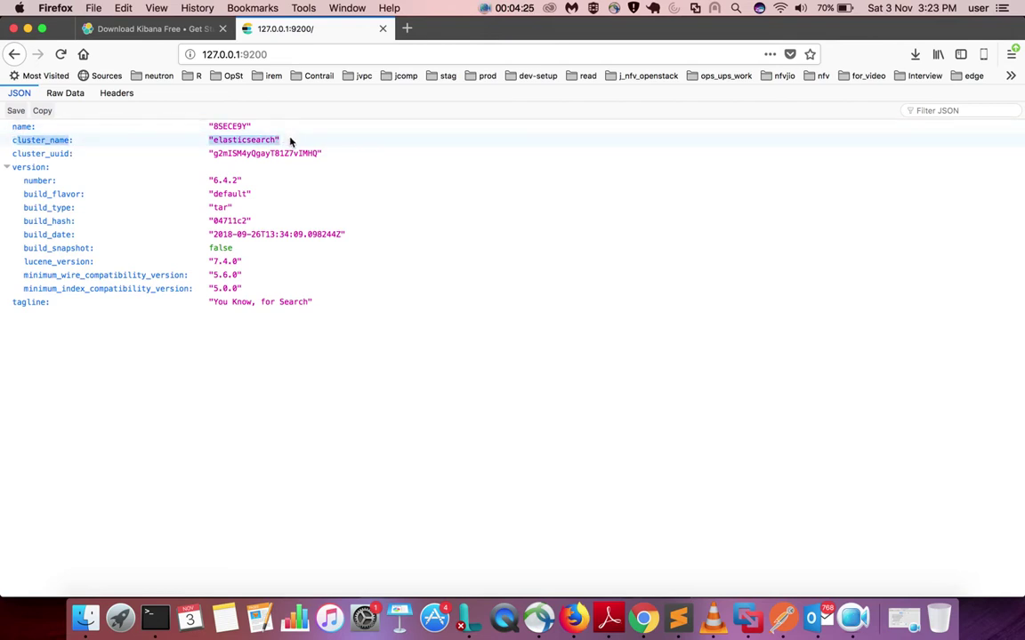
drag(290, 141, 290, 141)
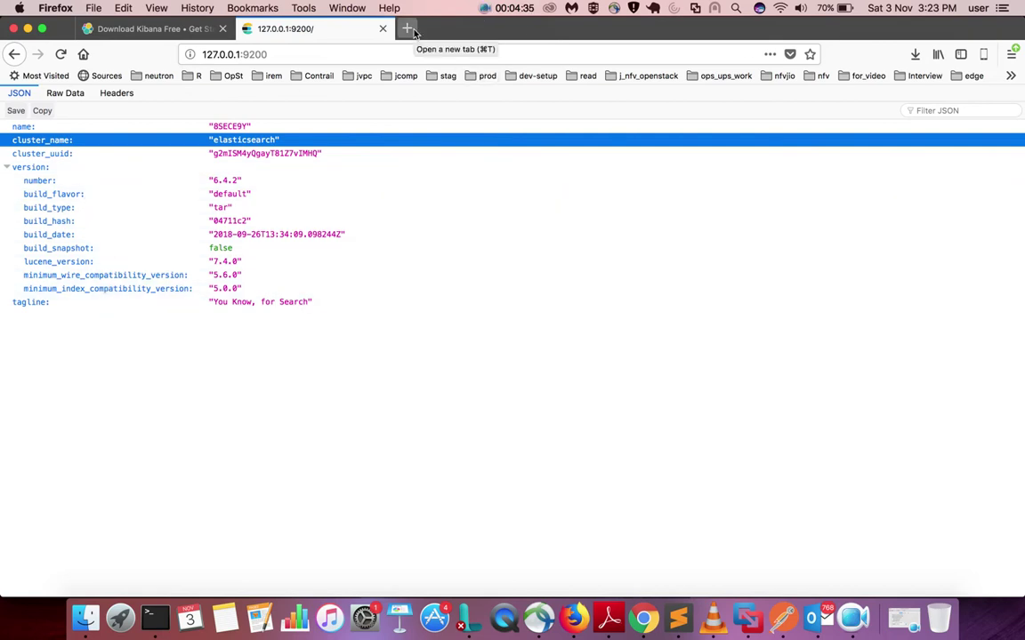
click(598, 269)
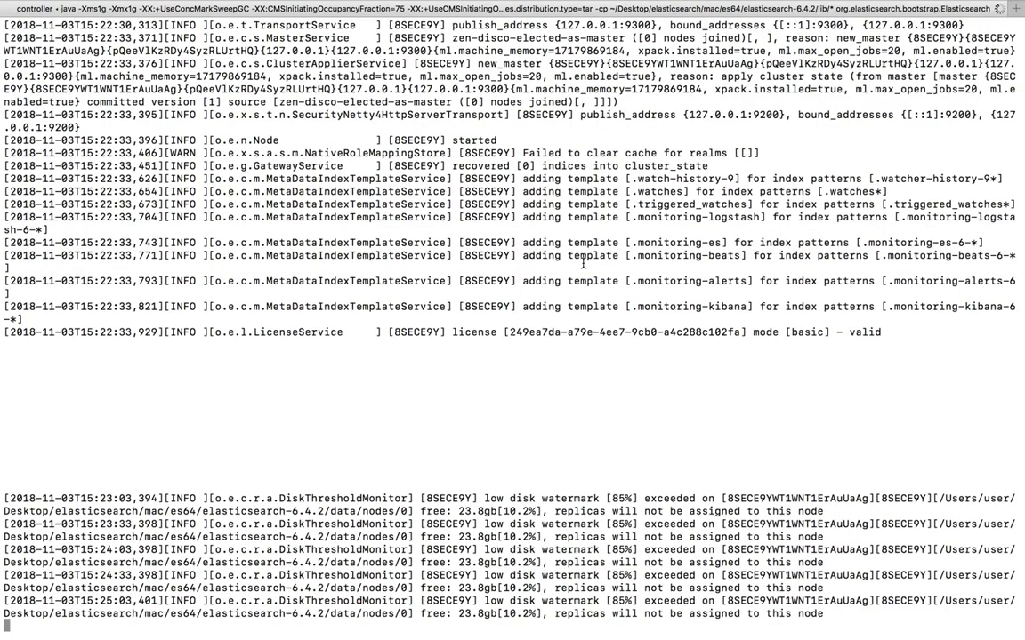
key(Return)
key(Return)
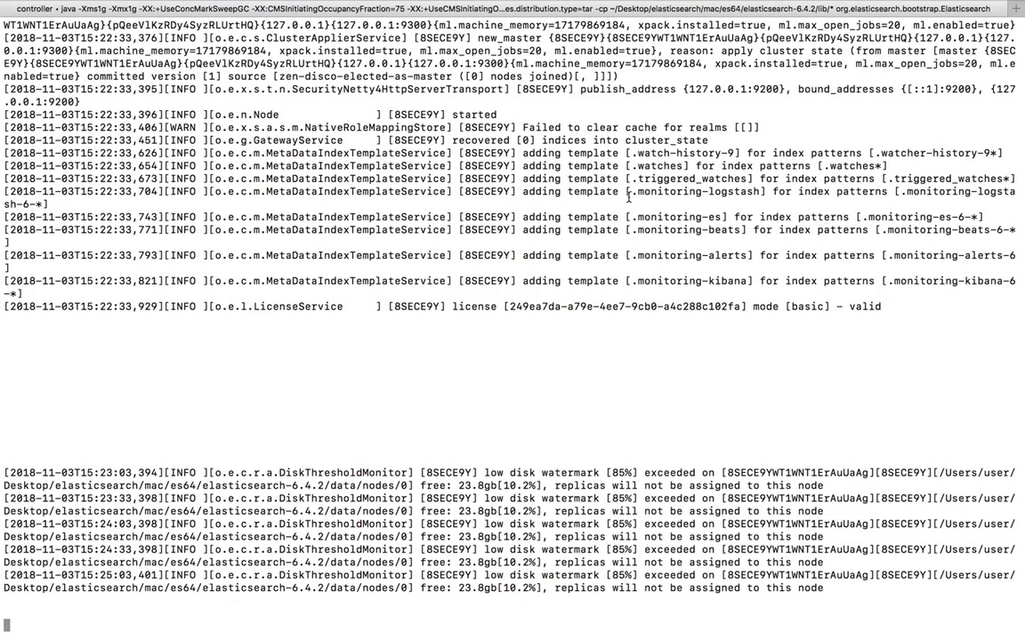
Step: Cancel the accidental Print dialog and open a second Terminal tab with a bash prompt
key(super+p)
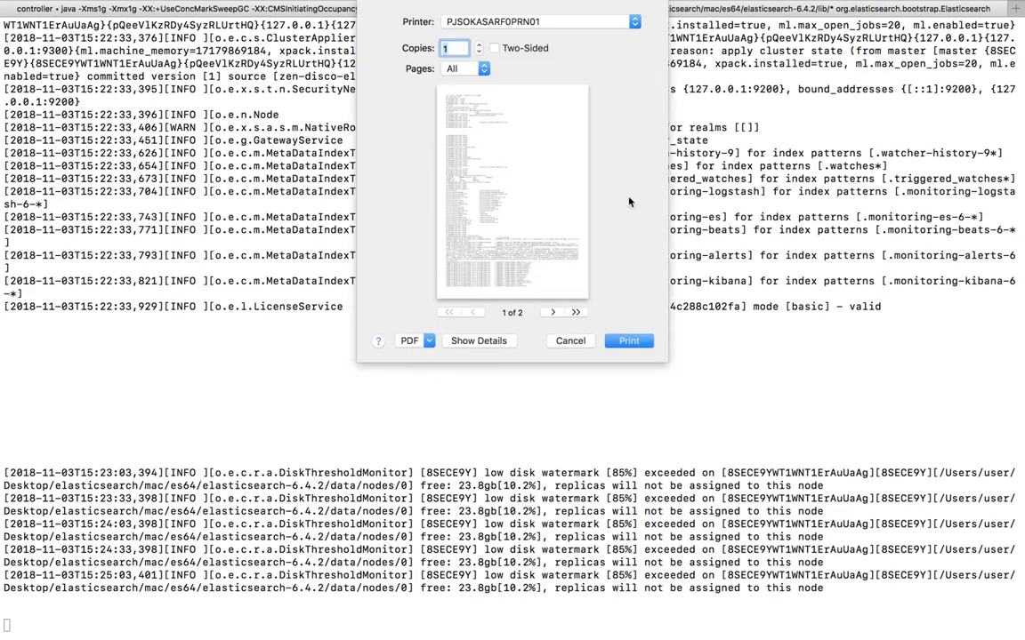
click(567, 339)
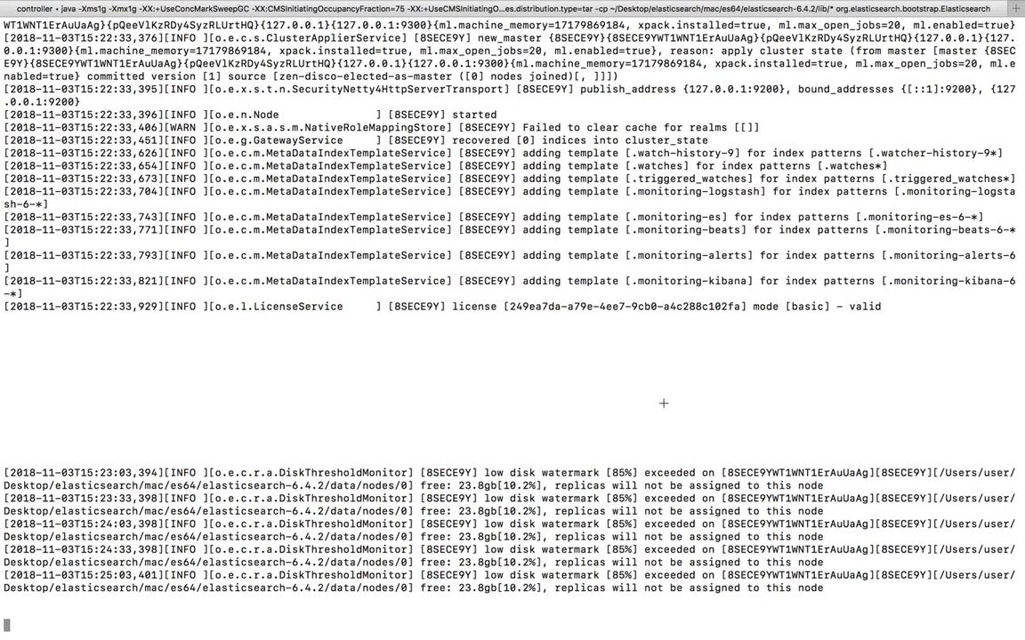
key(super+t)
key(Return)
key(Return)
key(Return)
key(Return)
key(Return)
key(Return)
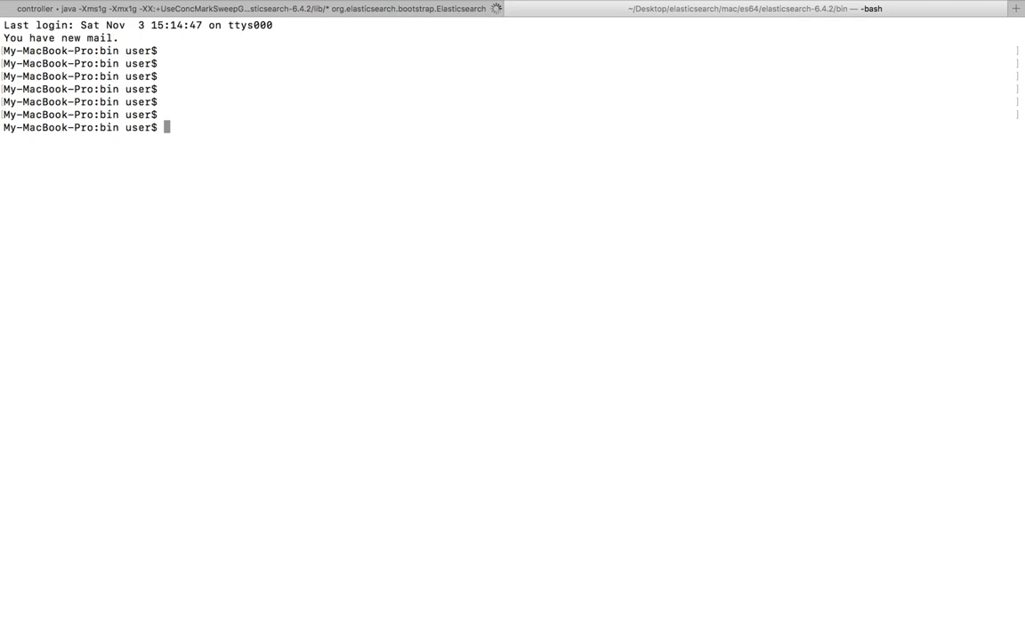
Step: Enter '#sudo pip install elasticsearch' as a comment line, then start python
text(#)
text(sudo pip install elasticsearch)
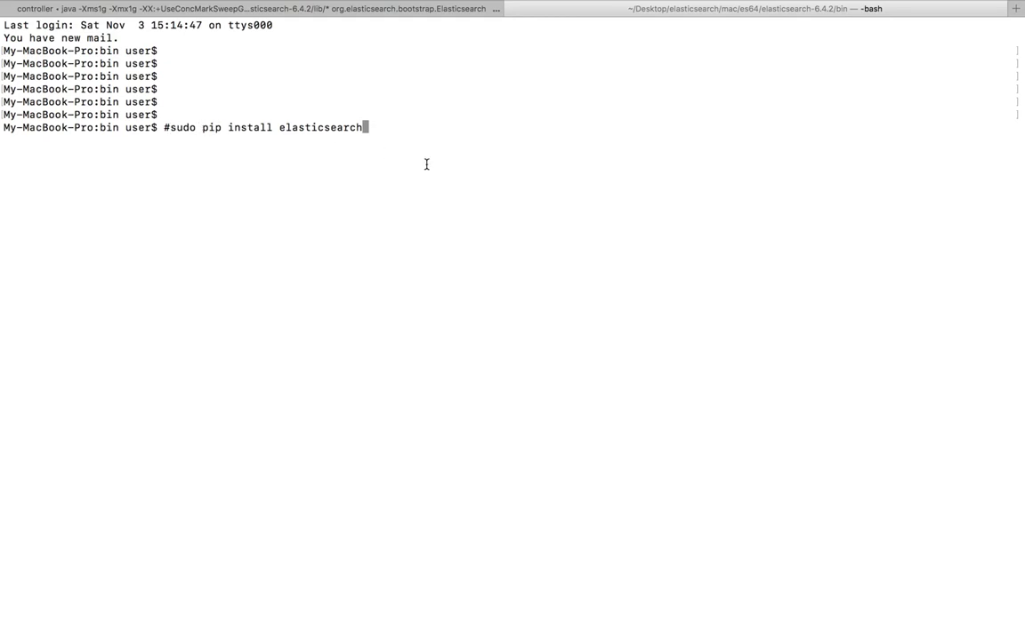
key(Return)
key(Return)
key(Return)
key(Return)
text(pyt)
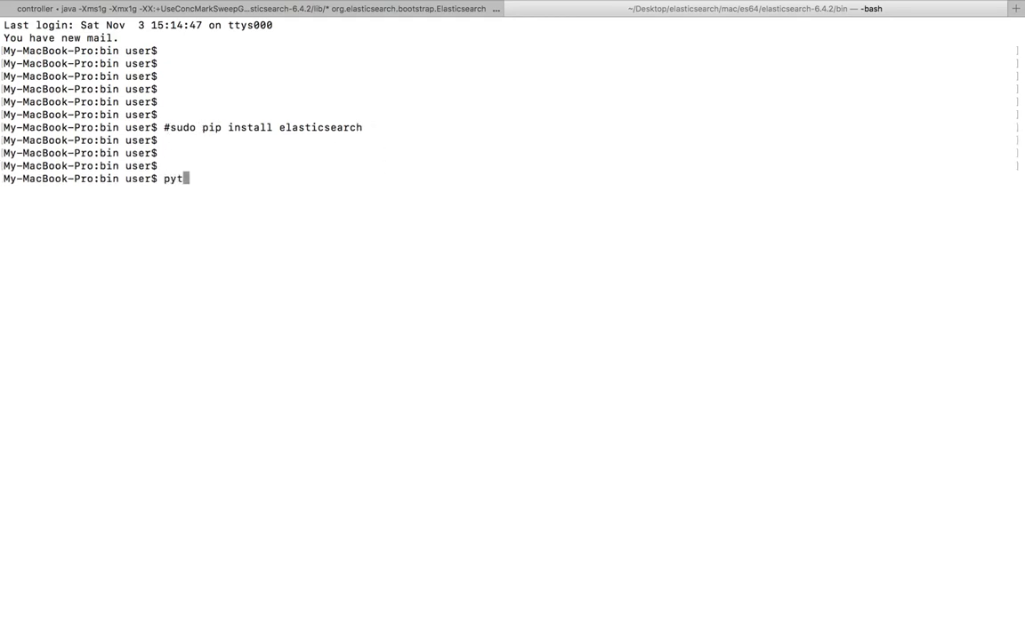
text(hon)
key(Return)
key(Return)
key(Return)
key(Return)
key(Return)
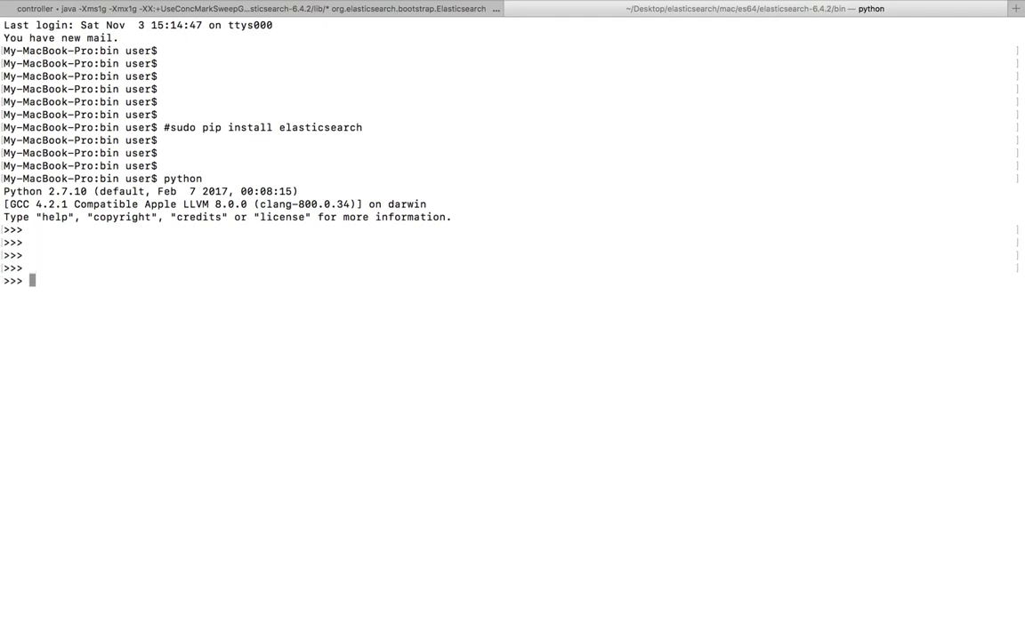
key(Return)
key(Return)
key(Return)
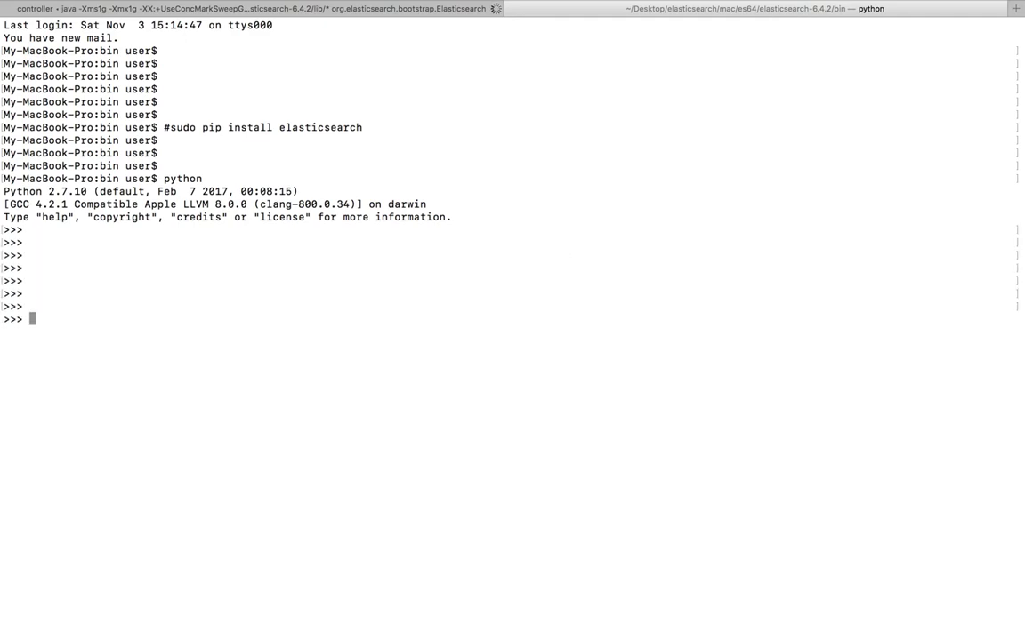
text(from elasticsearch import Elasticsearch)
key(Return)
key(Return)
key(Return)
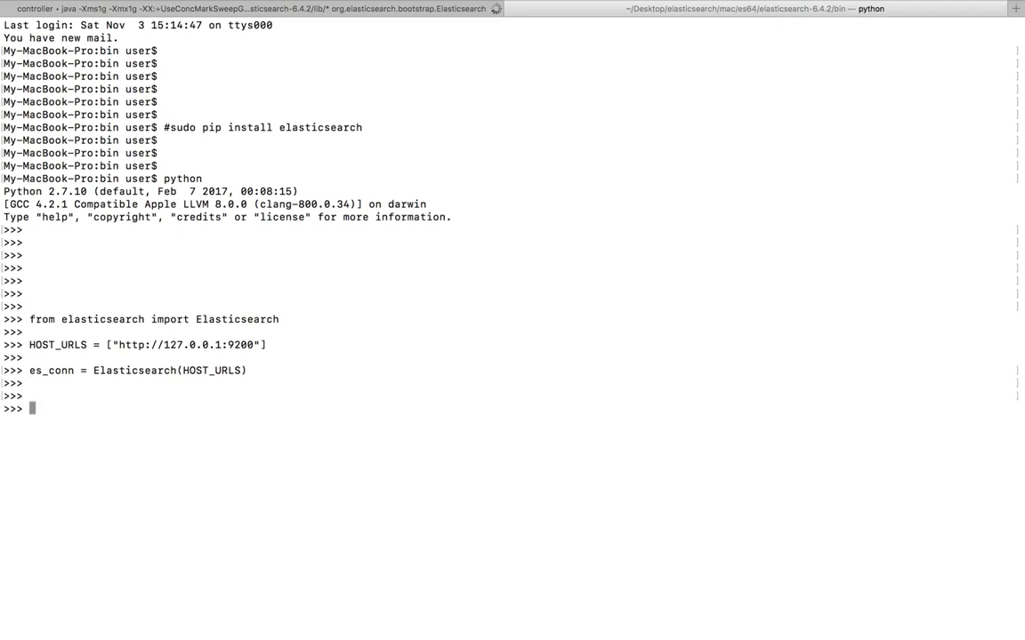
drag(31, 319, 253, 344)
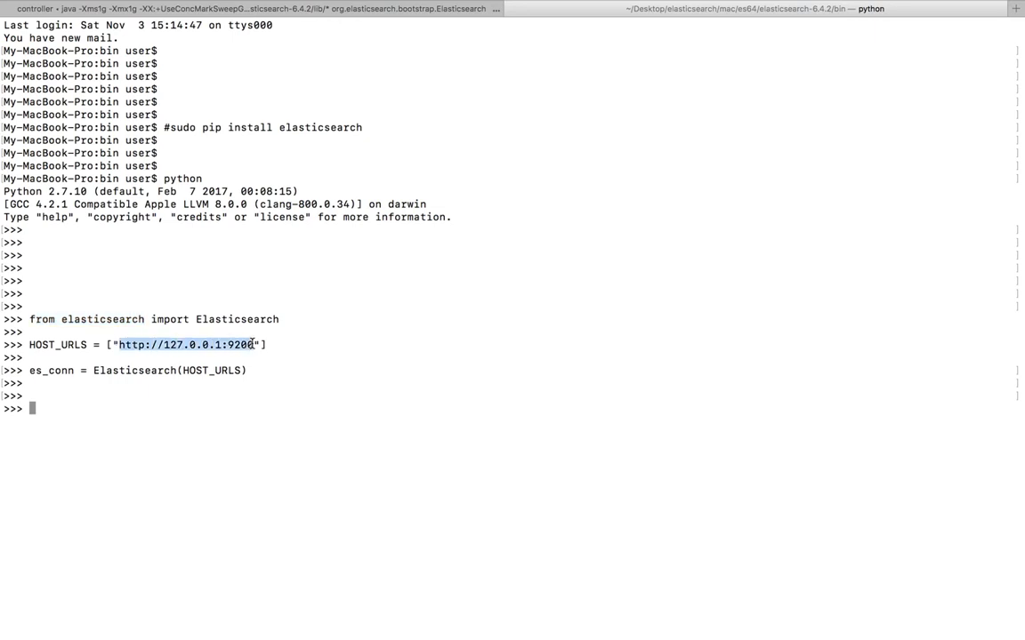
double_click(188, 345)
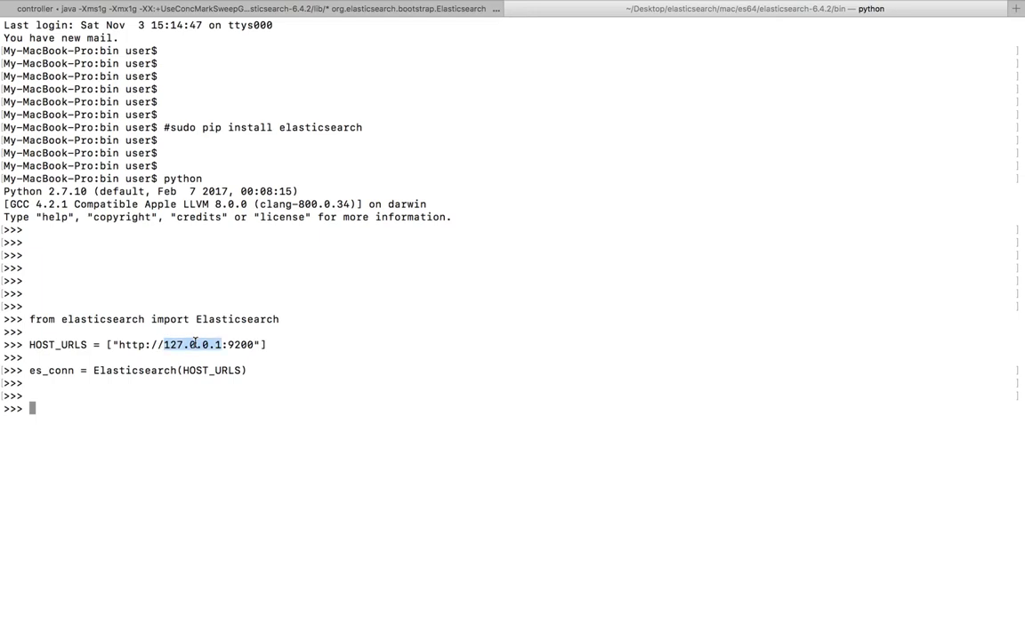
double_click(122, 372)
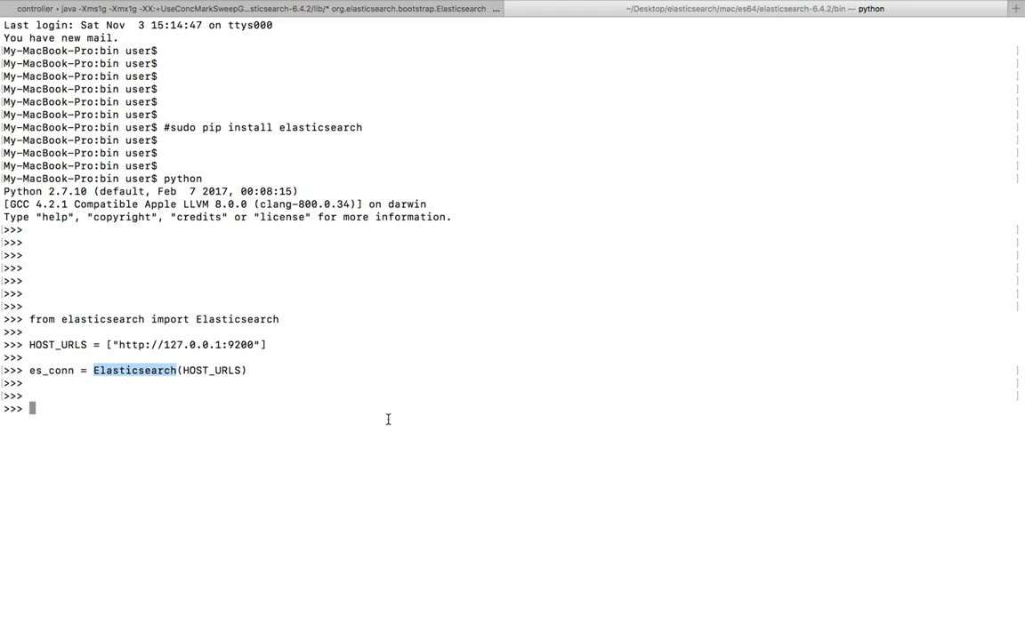
key(Return)
key(Return)
key(Return)
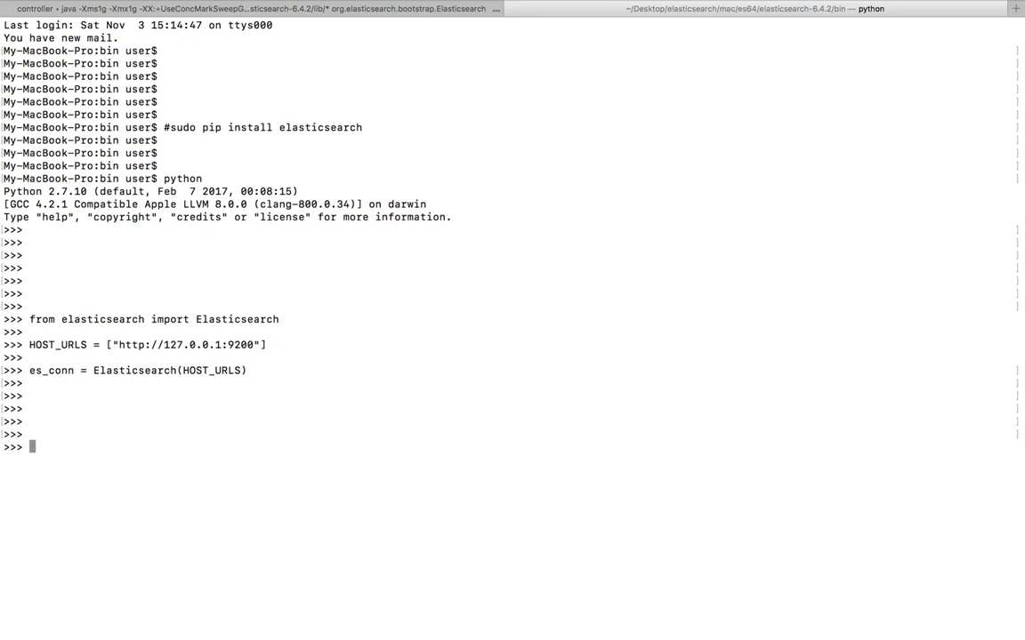
Step: Print the cluster name via es_conn.cluster.state (elasticsearch), then paste the INDEX_NAME and TYPE_NAME_USER assignments
text(print "Cluster Name: ", es_conn.cluster.state(metric=["cluster_name"])['cluster_name'])
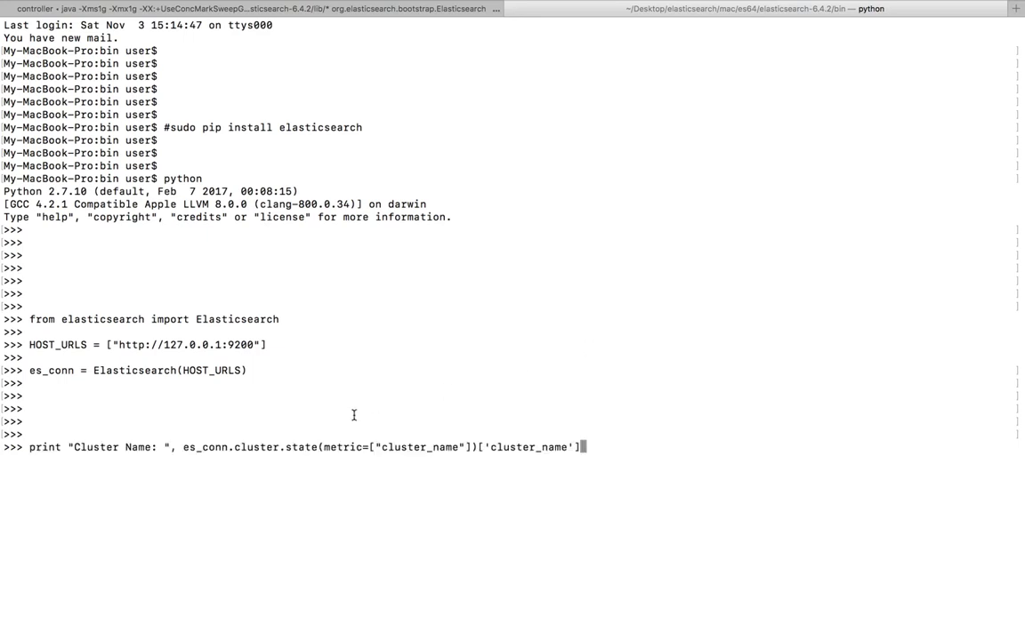
double_click(204, 449)
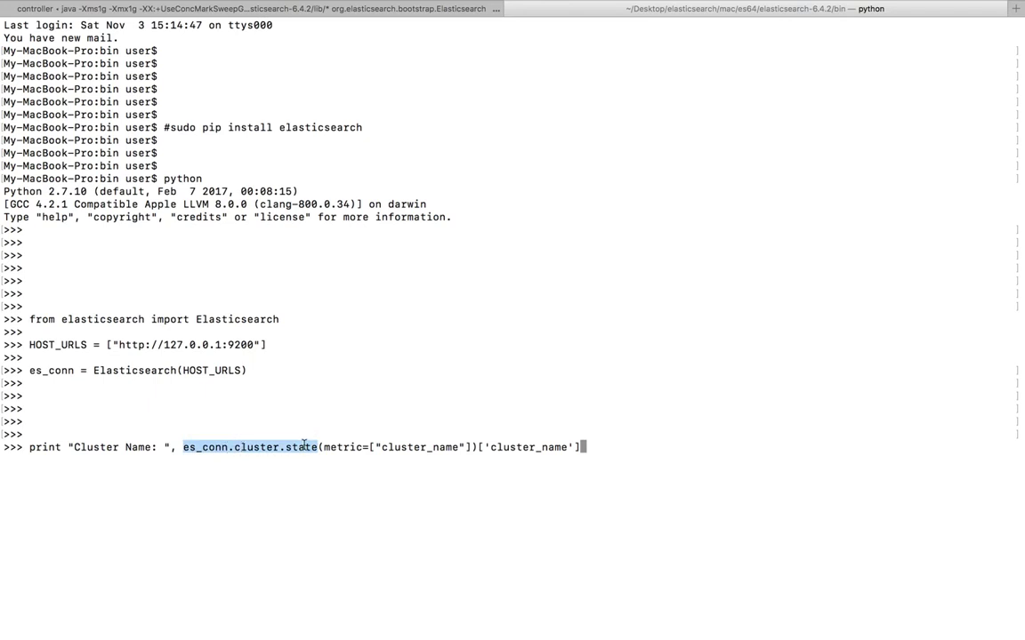
drag(324, 448, 596, 445)
key(Return)
key(Return)
key(Return)
key(Return)
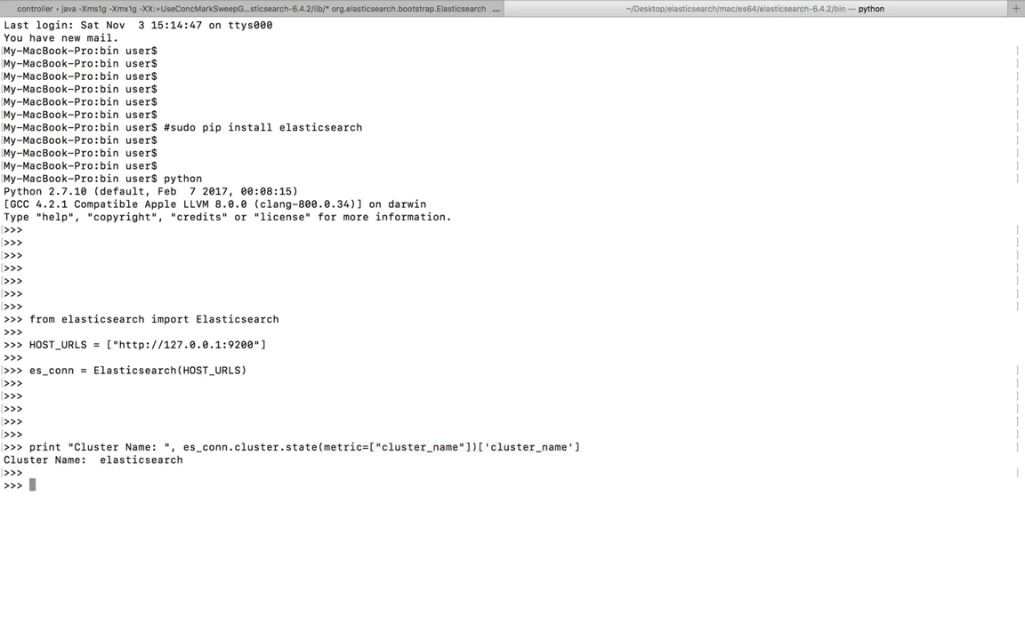
double_click(135, 464)
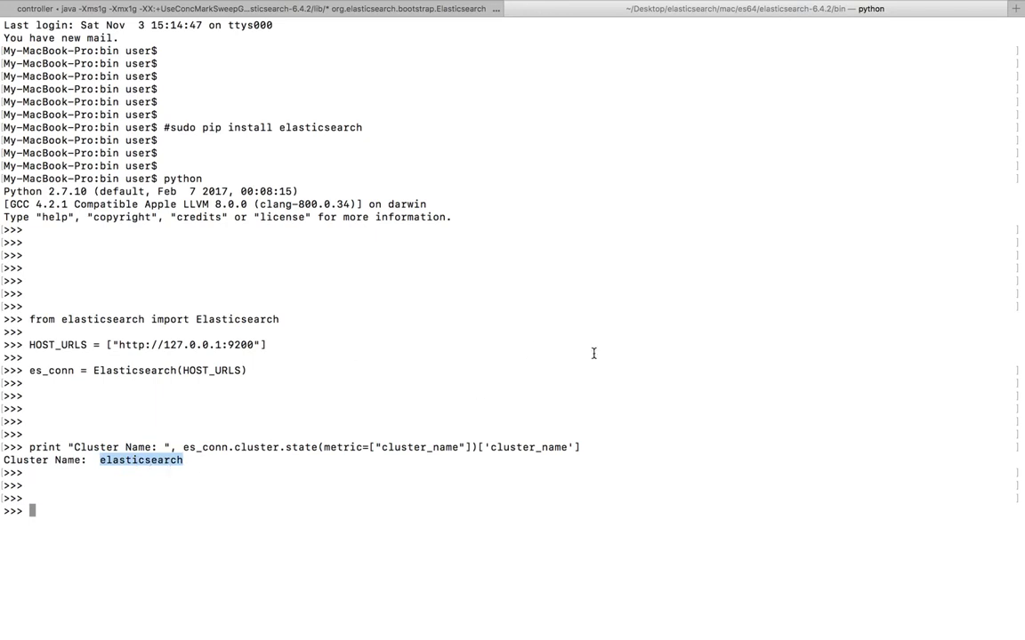
click(537, 327)
key(Return)
key(Return)
key(Return)
text(INDEX_NAME = "myproject" TYPE_NAME_USER = "user")
Step: Define INDEX_NAME = 'myproject' and TYPE_NAME_USER = 'user' in the Python shell
key(Return)
key(Return)
key(Return)
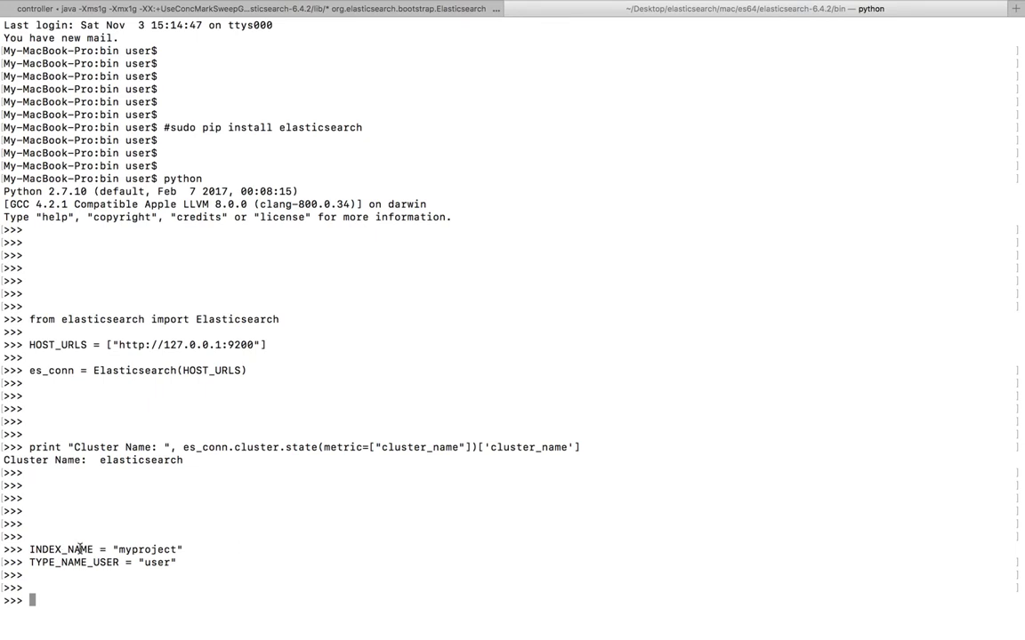
double_click(119, 550)
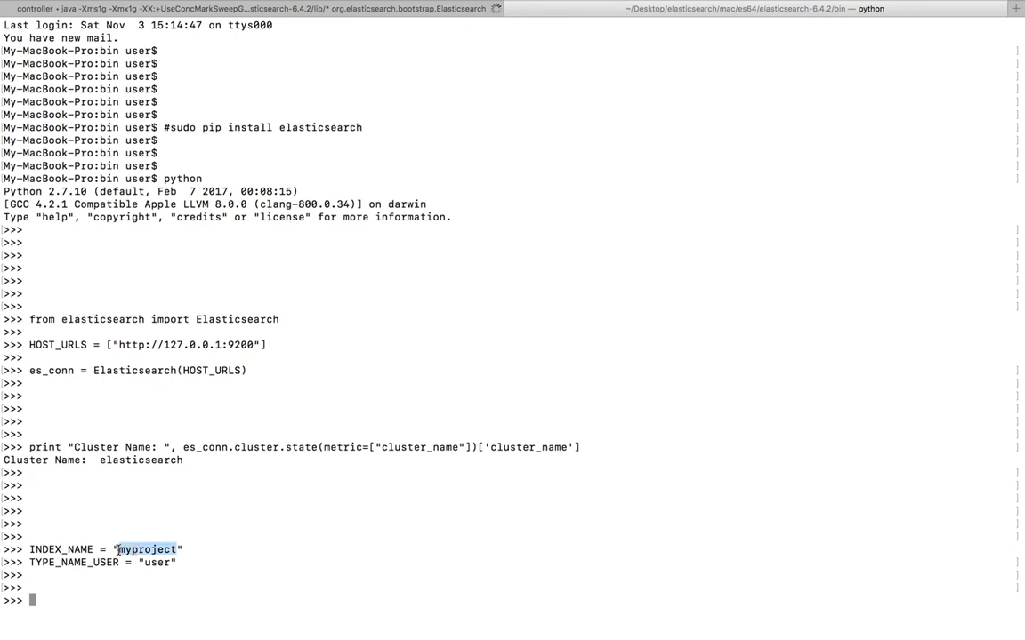
double_click(60, 550)
double_click(158, 563)
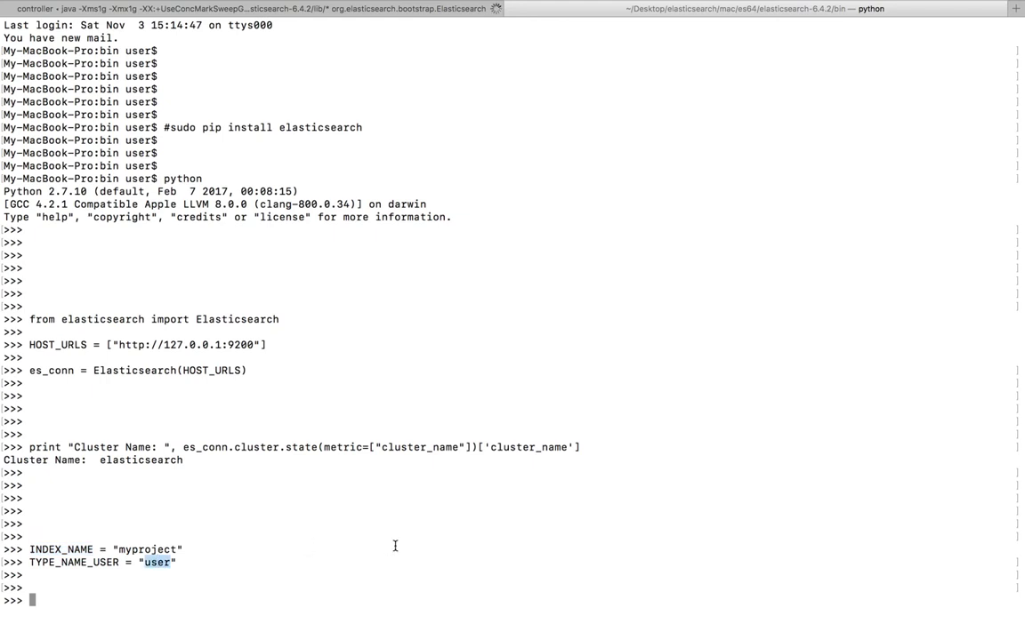
key(Return)
key(Return)
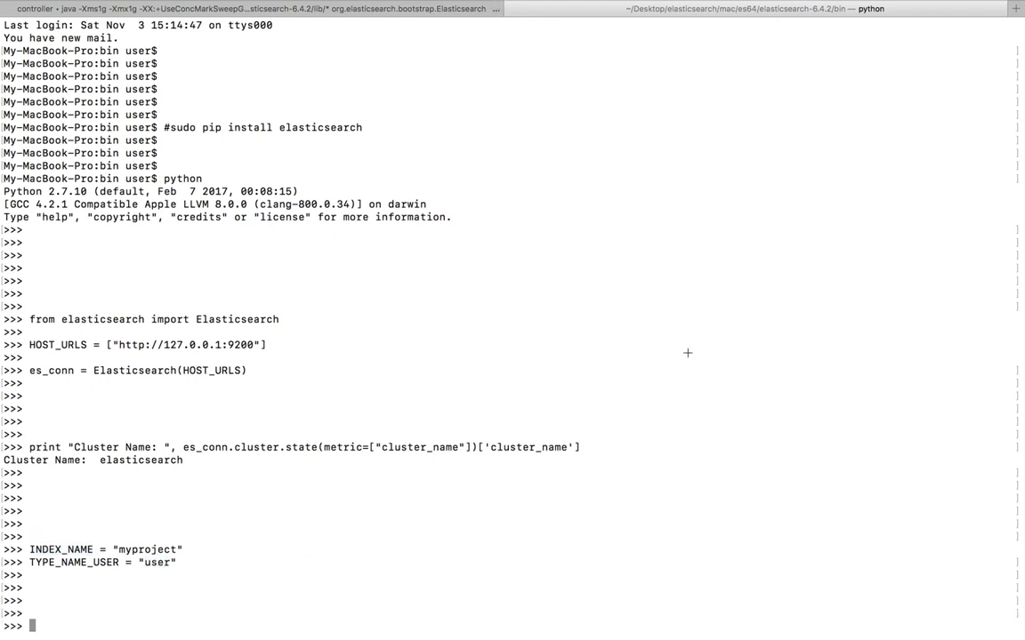
key(Return)
key(Return)
Step: Run res = es_conn.indices.create(index=INDEX_NAME, ignore=400) to create the myproject index
text(res = es_conn.indices.create(index=INDEX_NAME, ignore=400))
key(Return)
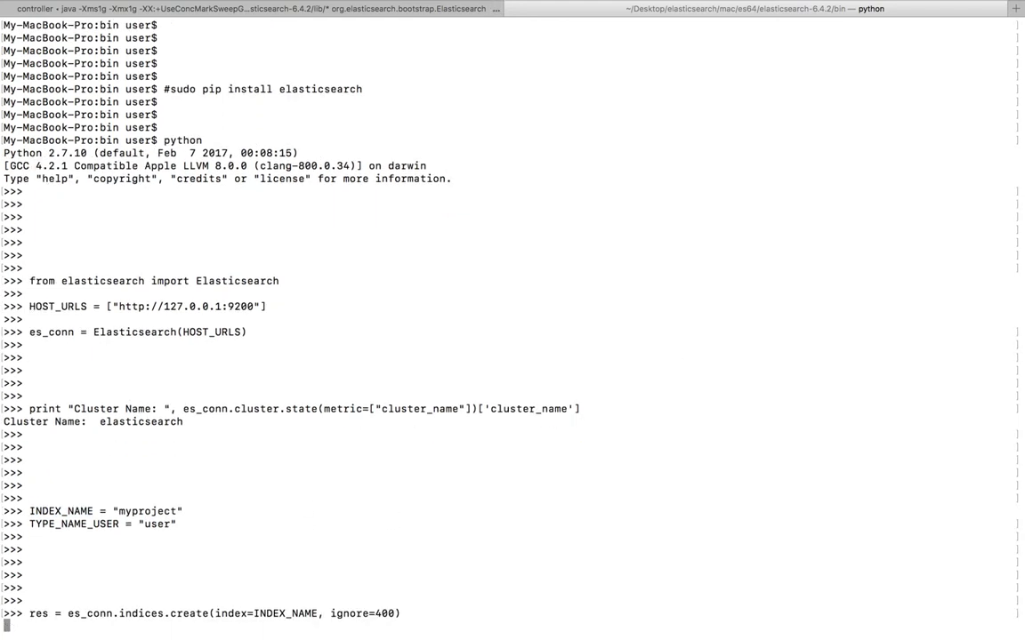
key(Return)
key(Return)
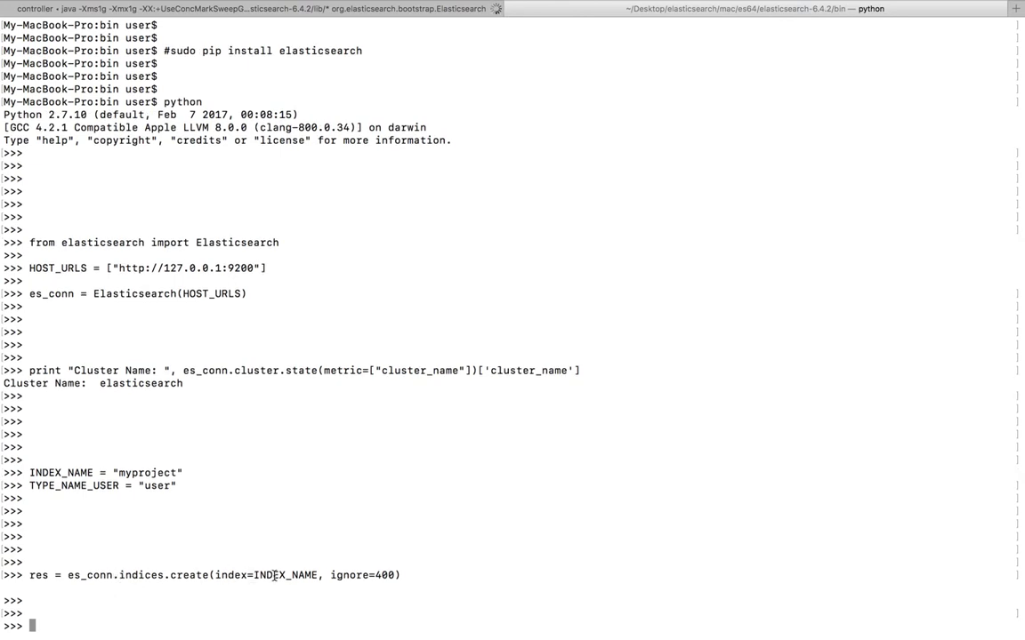
double_click(105, 575)
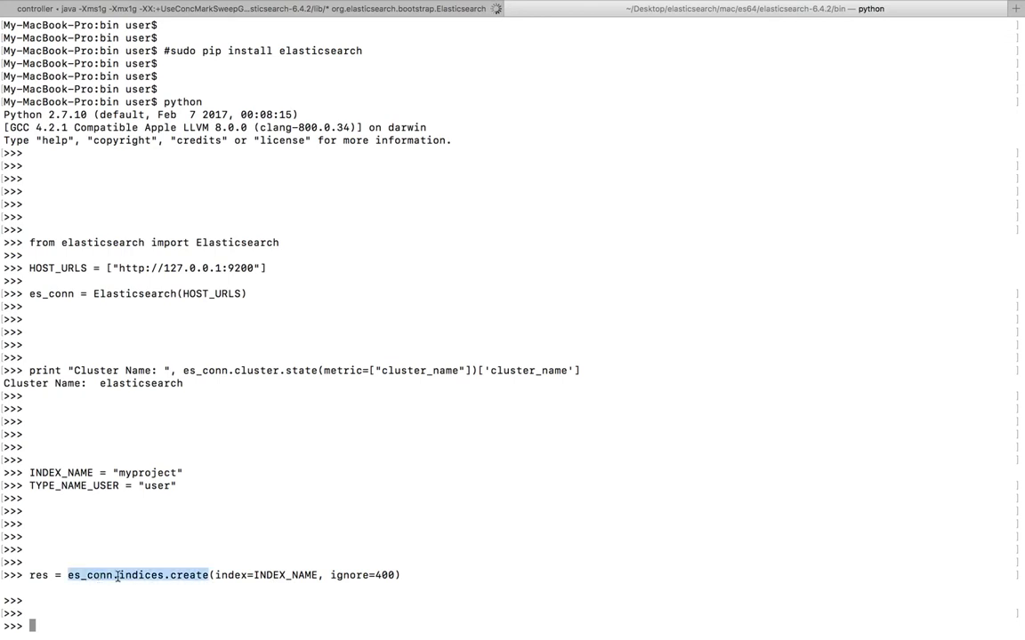
click(205, 575)
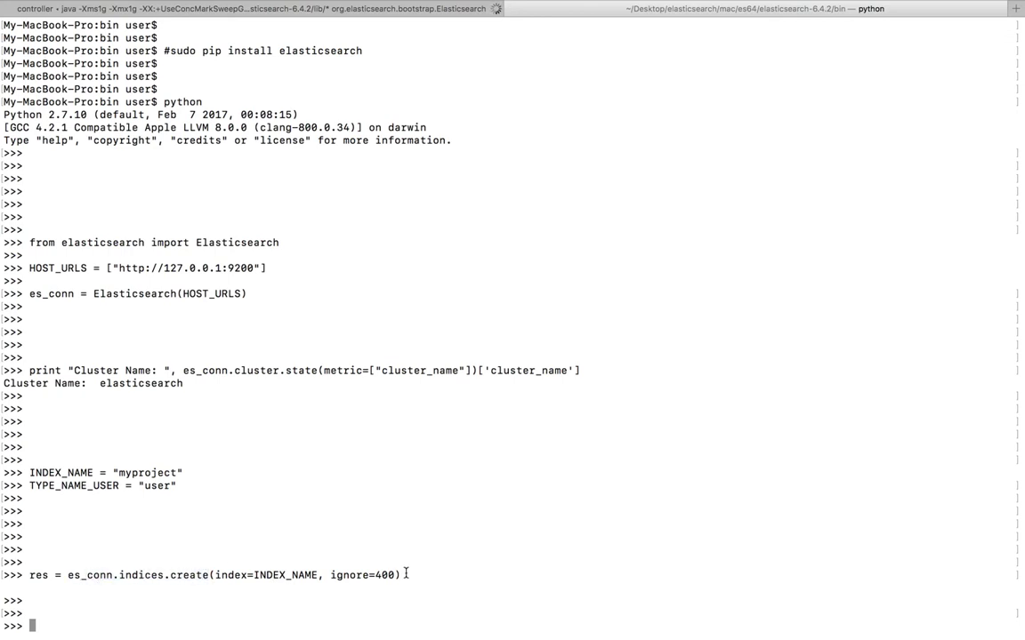
drag(406, 574, 214, 575)
click(324, 557)
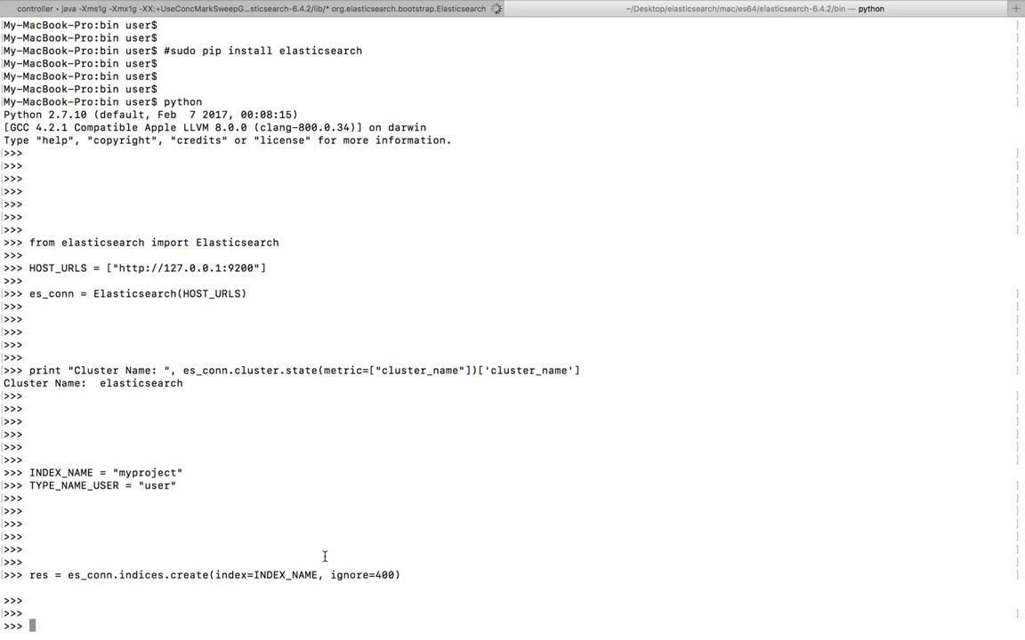
double_click(156, 472)
key(super+c)
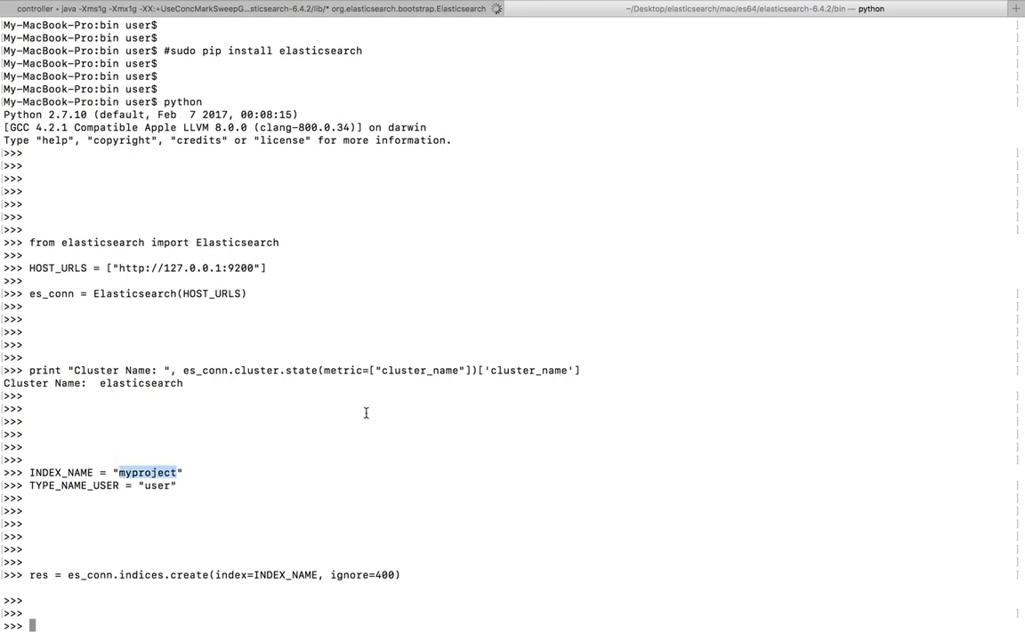
key(ctrl+Up)
Step: Load 127.0.0.1:9200/myproject in Firefox to confirm the index exists, then return to Terminal
click(681, 339)
click(365, 55)
click(365, 55)
text(/)
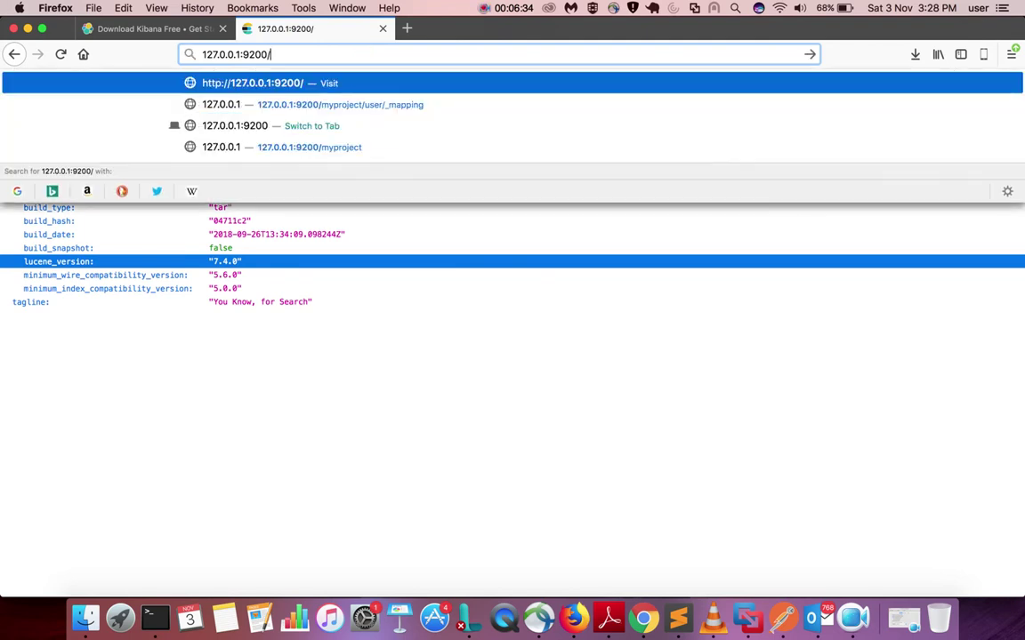
key(super+v)
key(Return)
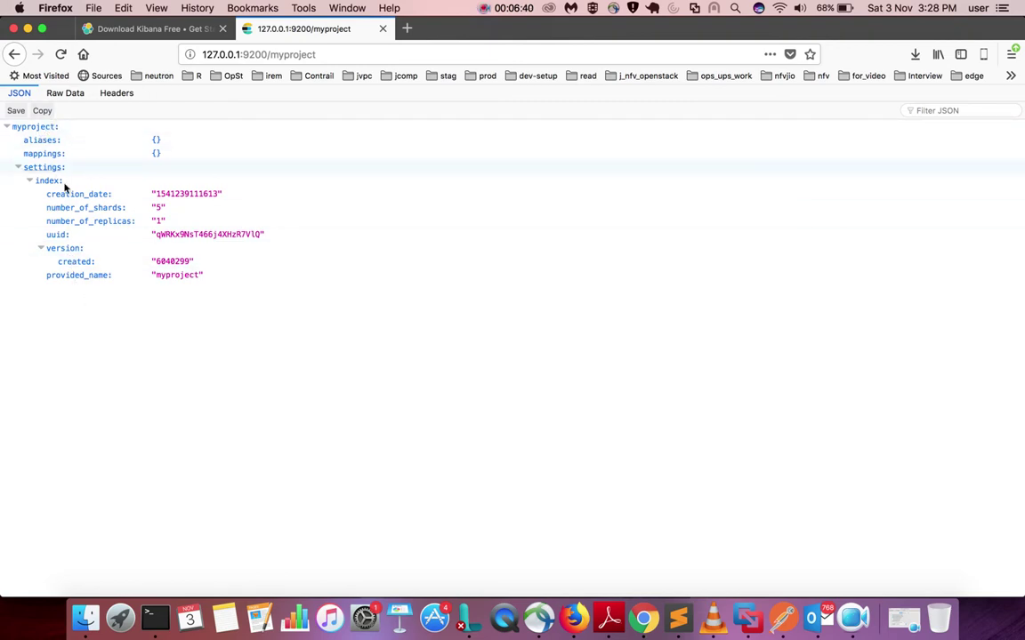
key(ctrl+Up)
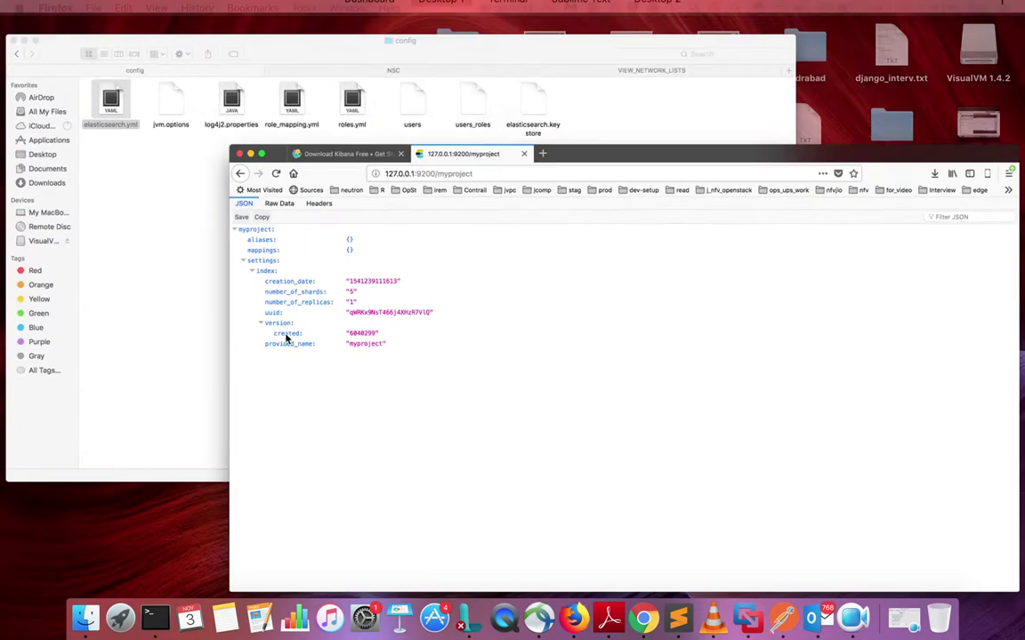
mouse_move(787, 64)
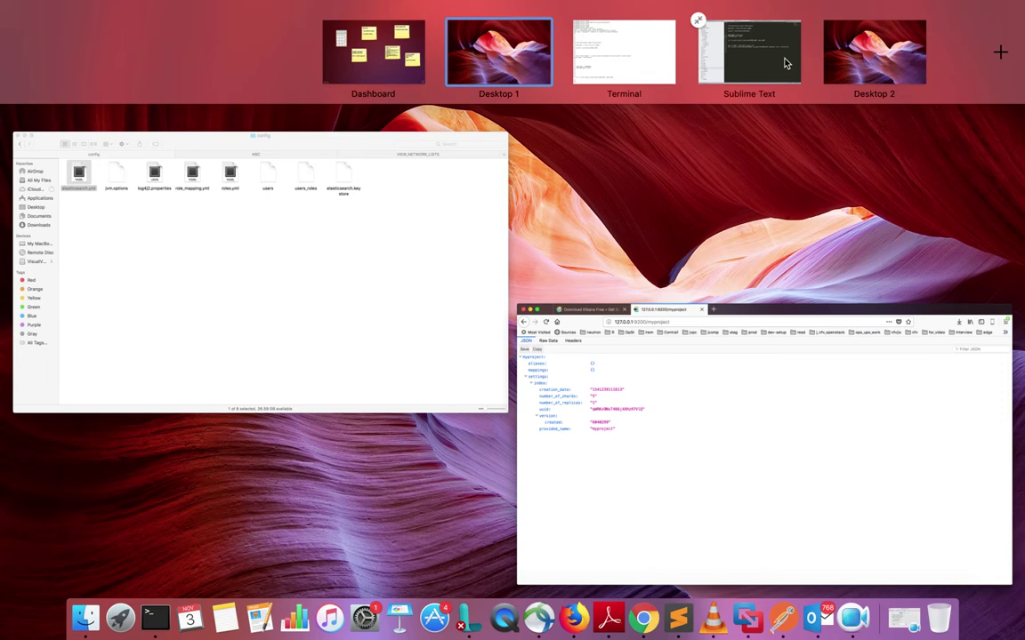
click(615, 82)
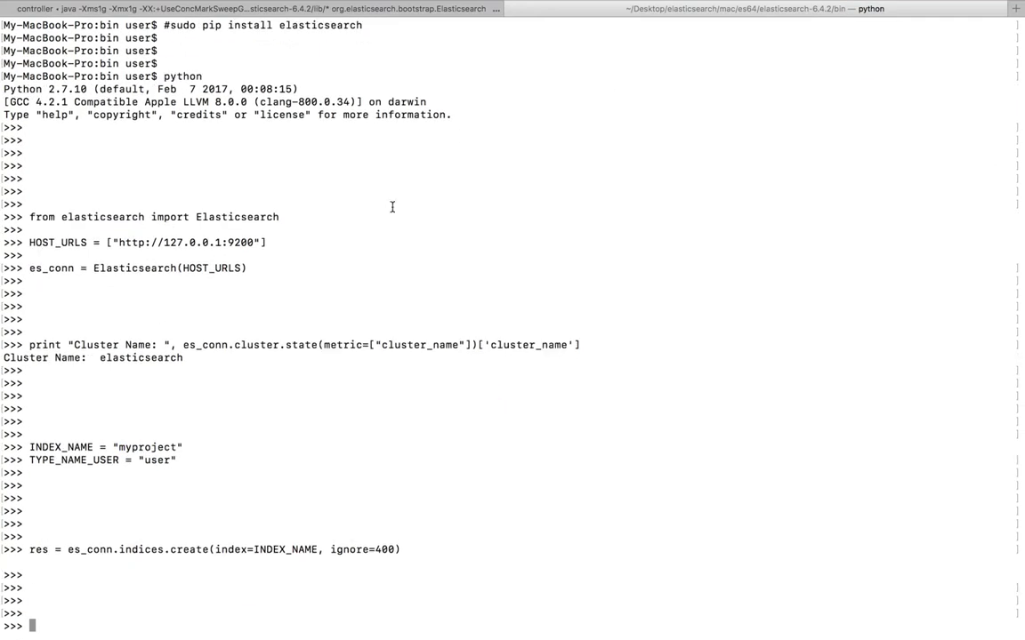
Step: Paste the data dict for the user Sam Smith, age 22
key(Return)
key(Return)
key(Return)
key(Return)
text(data = {"name" : "Sam Smith", "age": 22} res = es_conn.create(index=INDEX_NAME, doc_type=TYPE_NAME_USER, body=data, id=11, refresh=True))
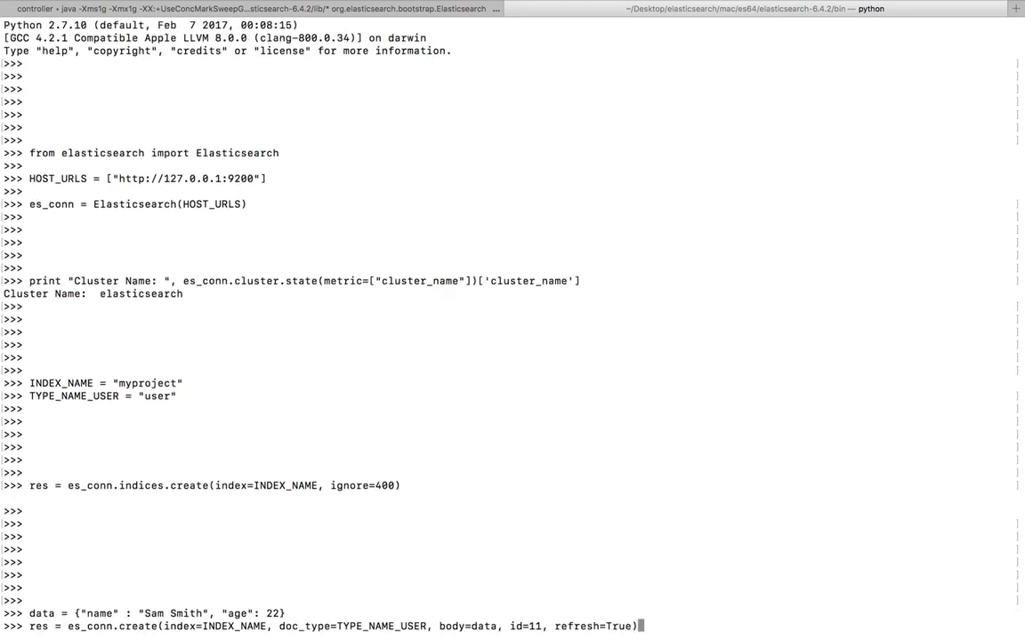
drag(284, 612, 32, 616)
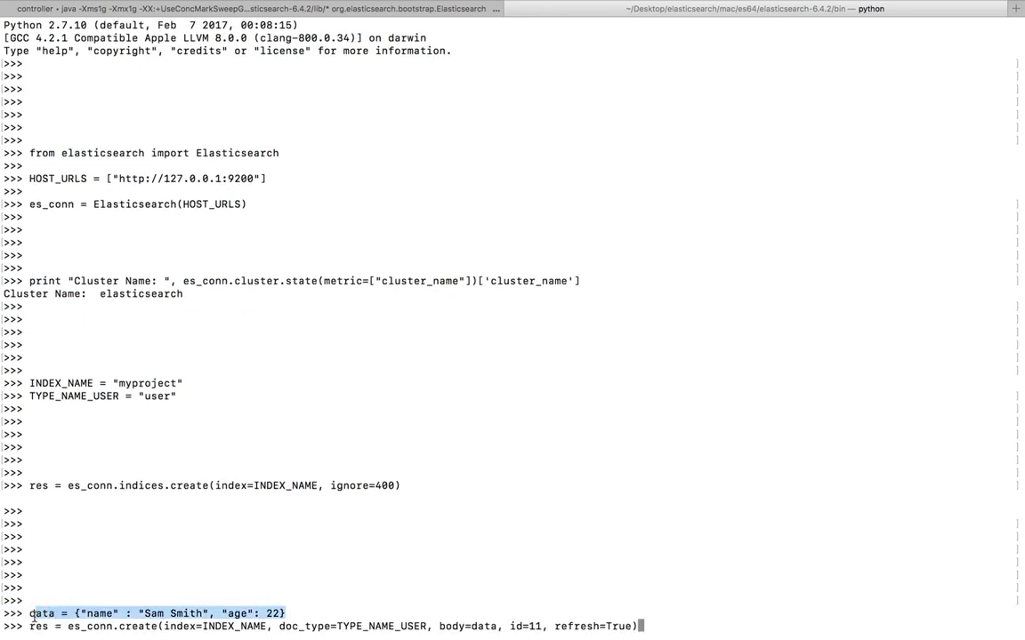
double_click(90, 614)
double_click(233, 614)
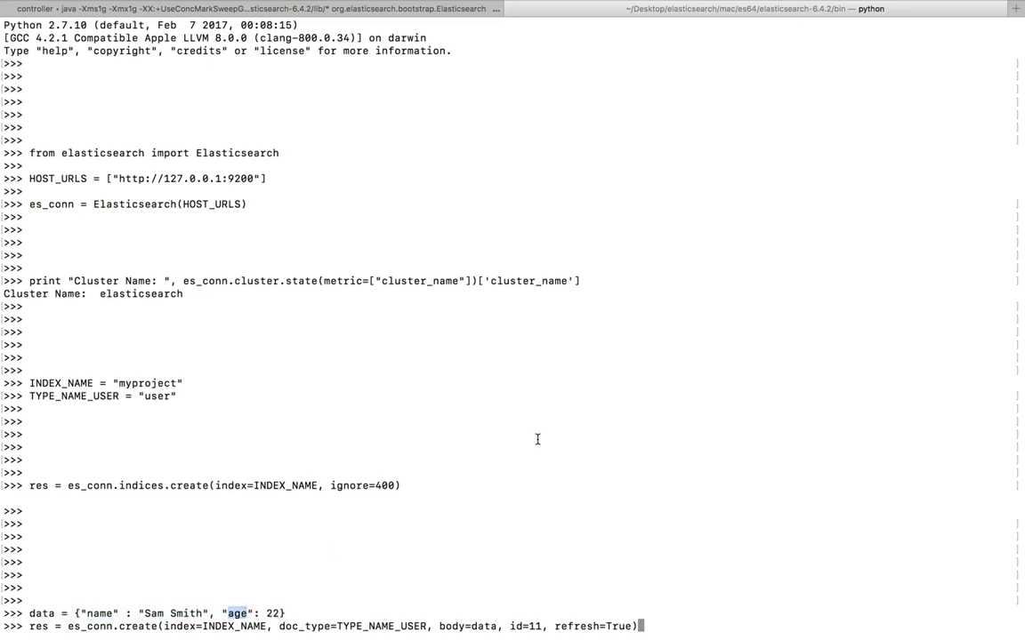
Step: Run es_conn.create with INDEX_NAME, doc_type TYPE_NAME_USER, body=data, id=11 and refresh=True
key(Return)
key(Return)
key(Return)
key(Return)
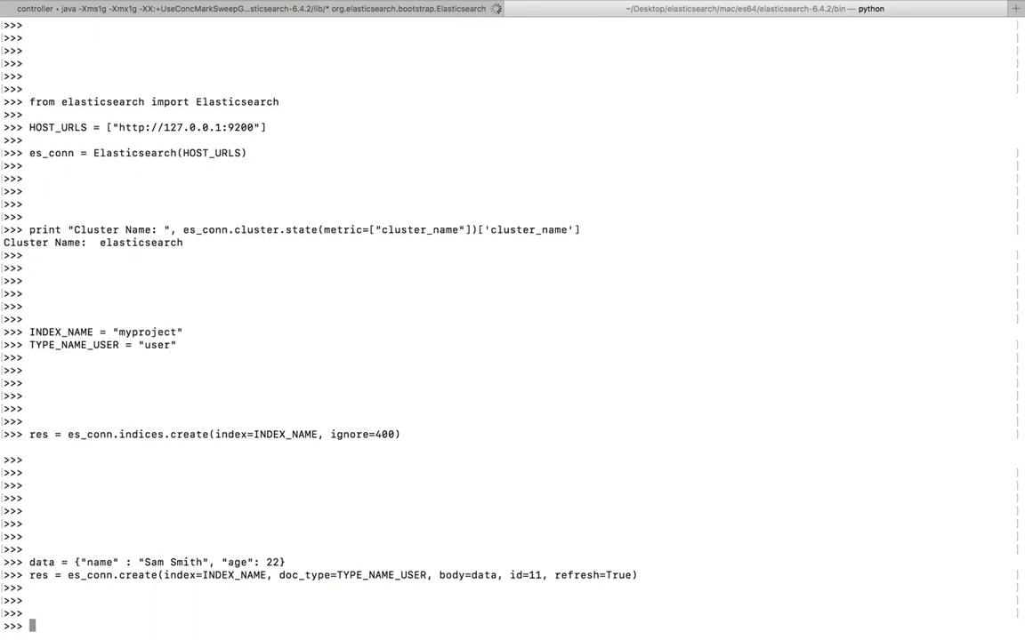
double_click(90, 578)
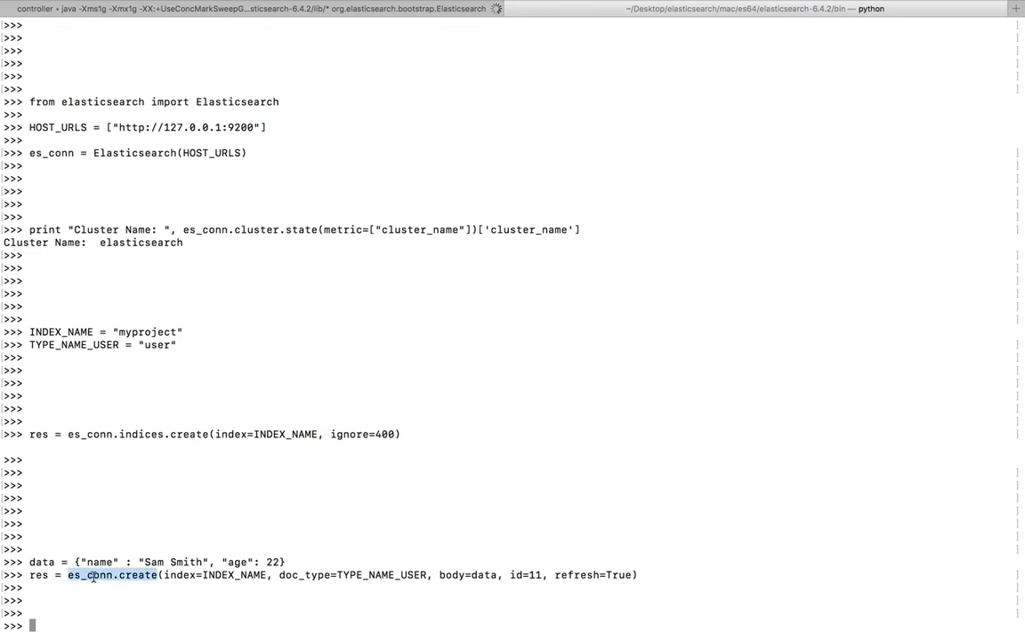
drag(206, 575, 265, 576)
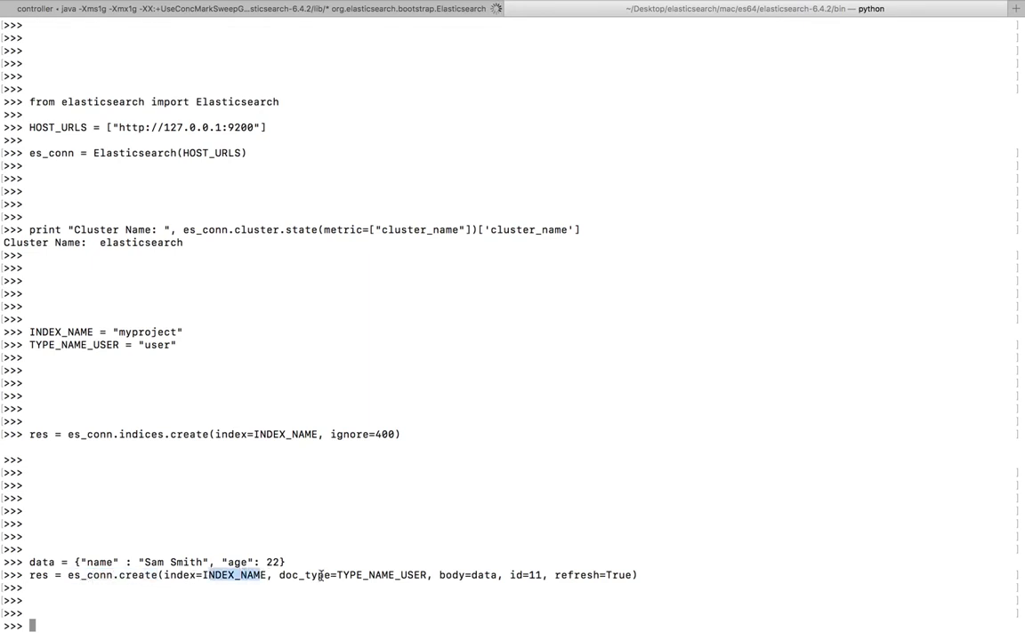
drag(338, 578, 426, 579)
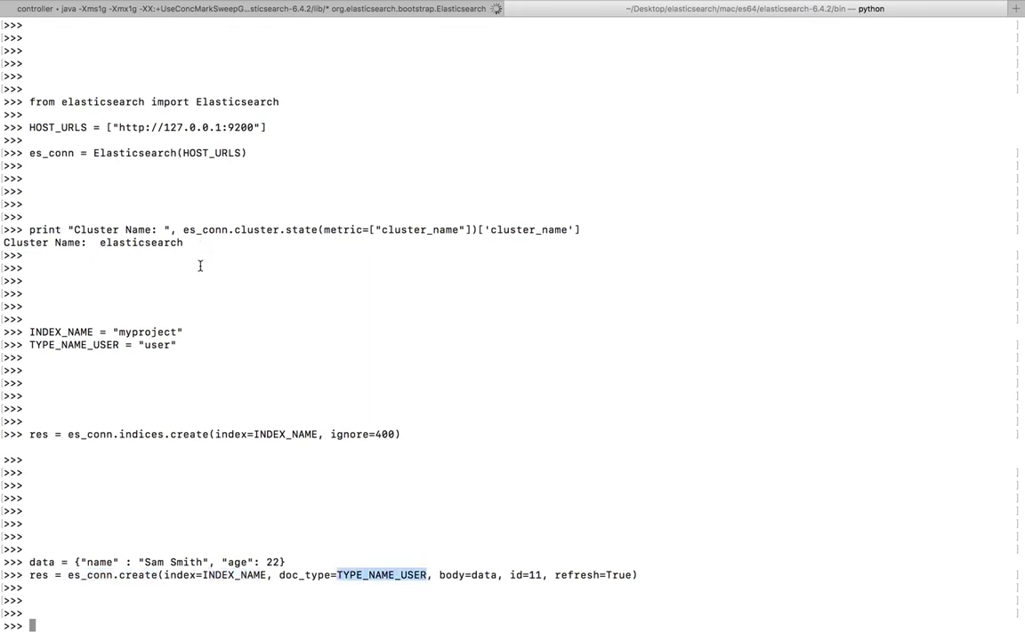
drag(180, 348, 101, 345)
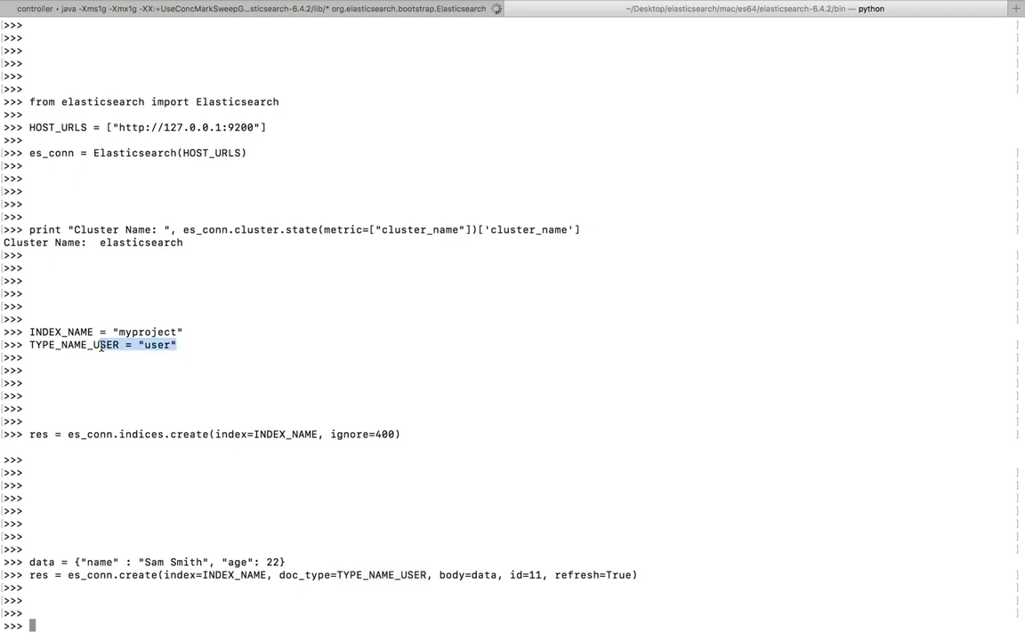
click(449, 579)
double_click(449, 578)
drag(498, 577, 434, 575)
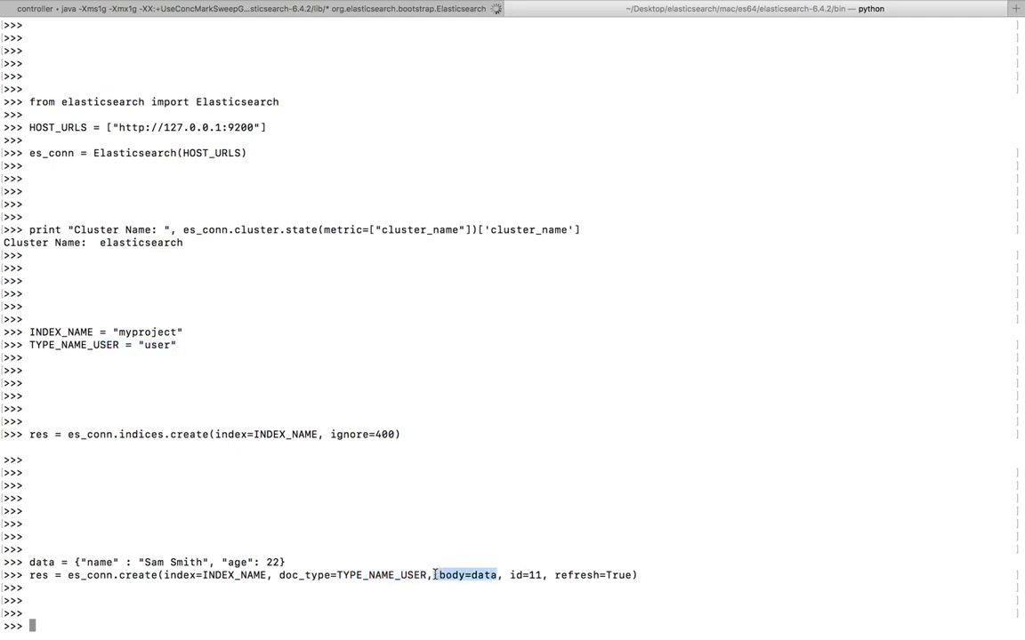
drag(286, 563, 22, 562)
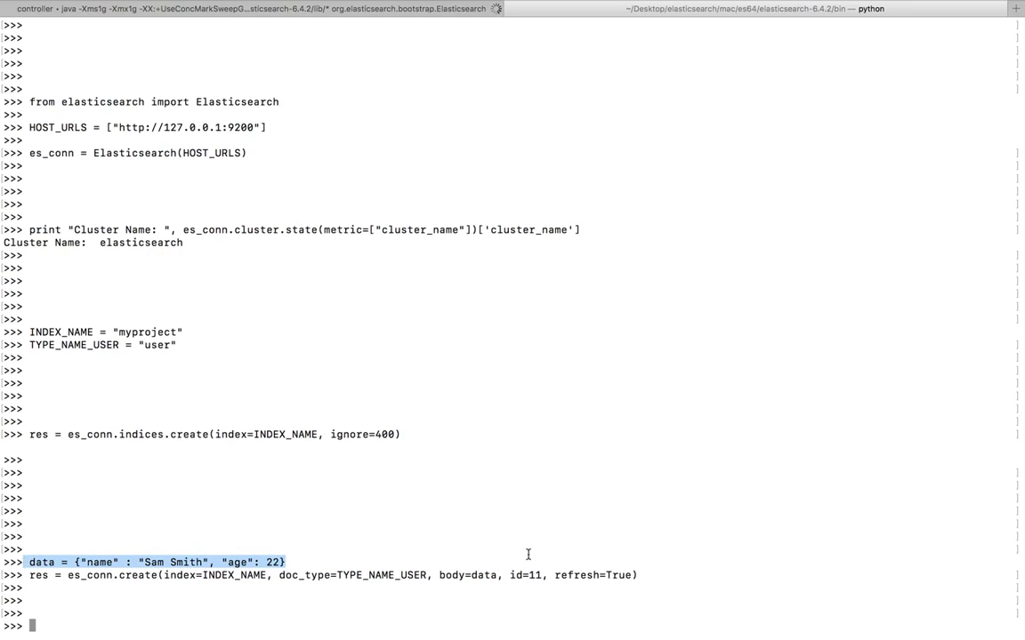
drag(506, 576, 633, 576)
click(564, 576)
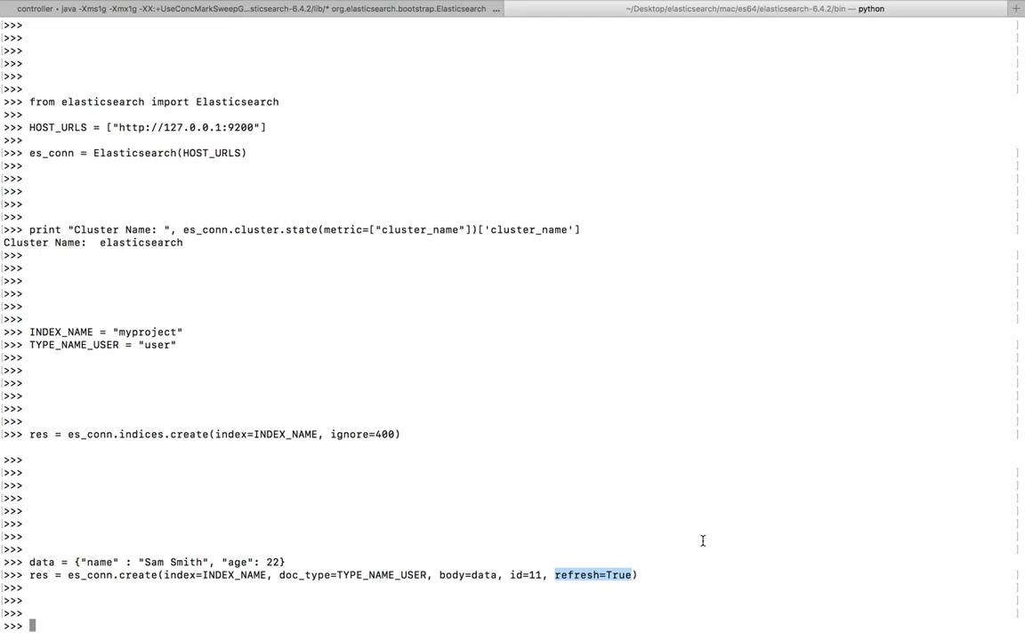
key(Return)
key(Return)
key(Return)
key(Return)
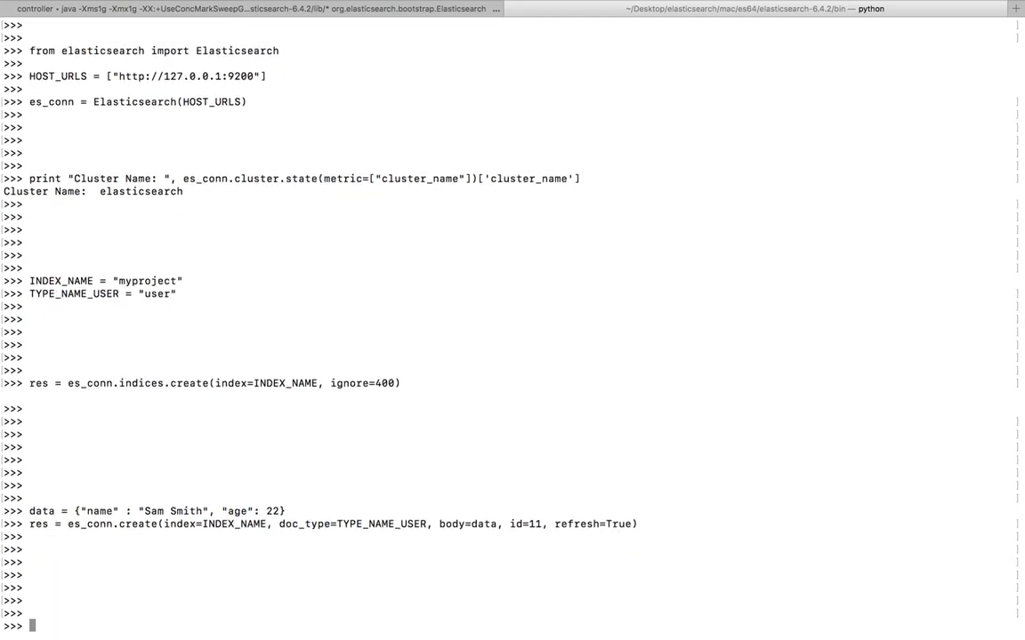
Step: Return to Firefox and put the cursor at the end of the myproject address
key(ctrl+Up)
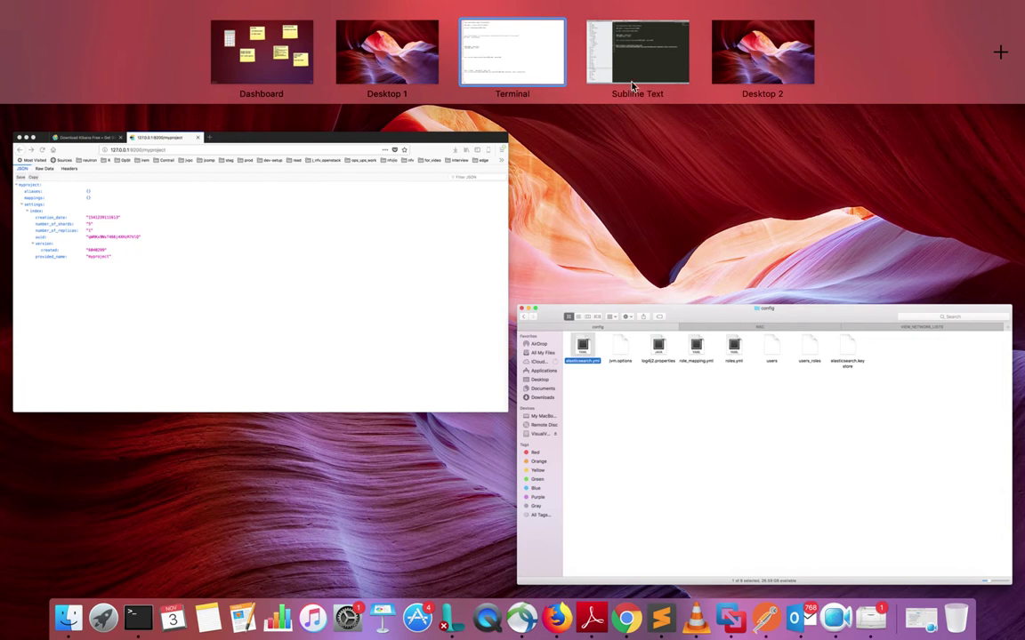
click(341, 315)
click(348, 55)
click(313, 54)
drag(267, 54, 341, 55)
click(341, 55)
Step: Load 127.0.0.1:9200/myproject/user, then check the user type and id 11 in Terminal
text(/user)
key(Return)
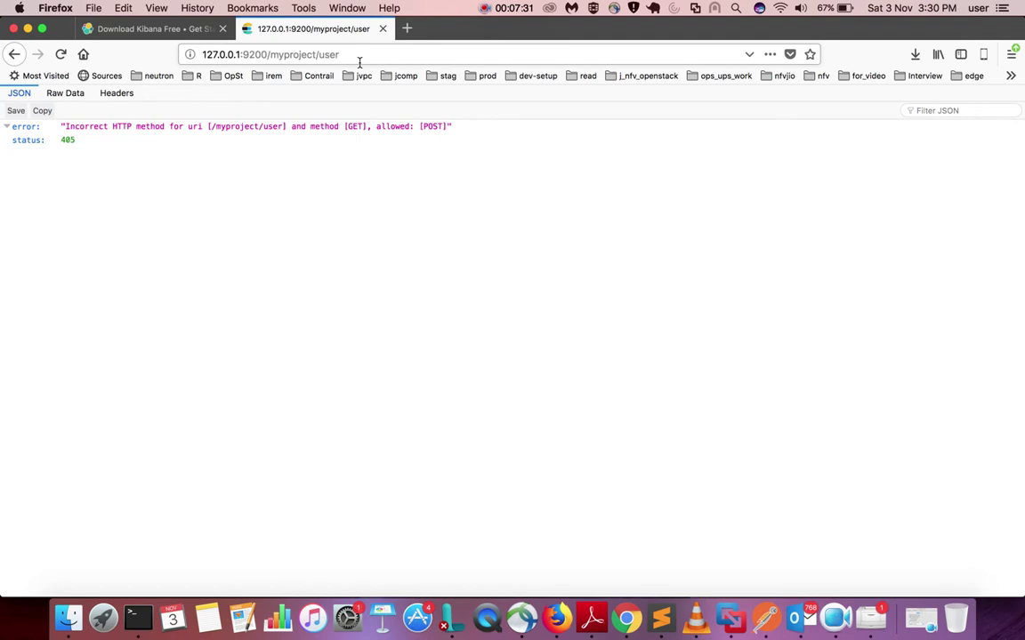
key(ctrl+Up)
click(618, 46)
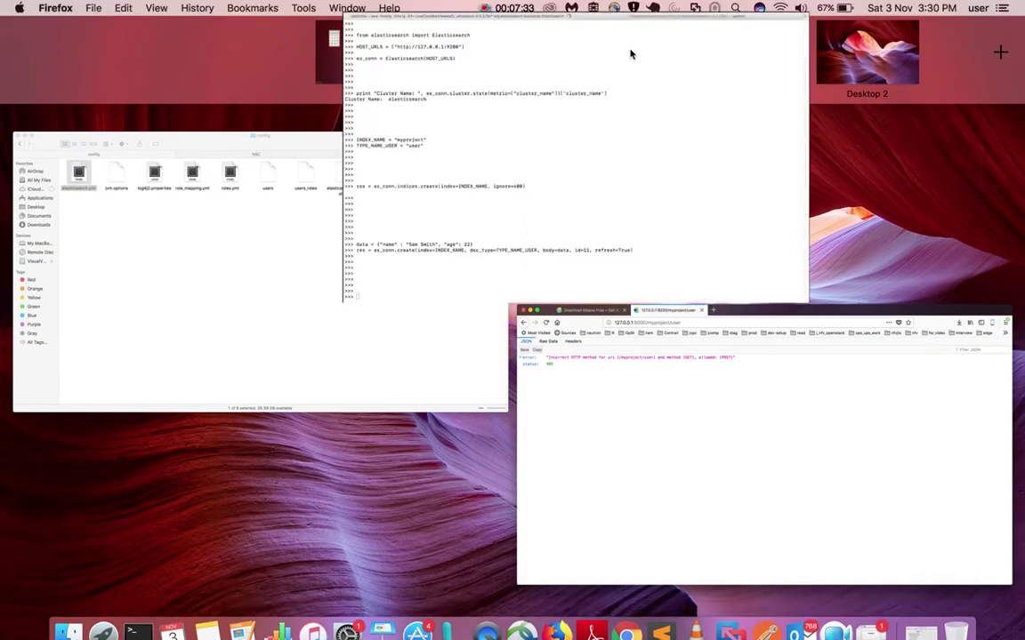
double_click(158, 295)
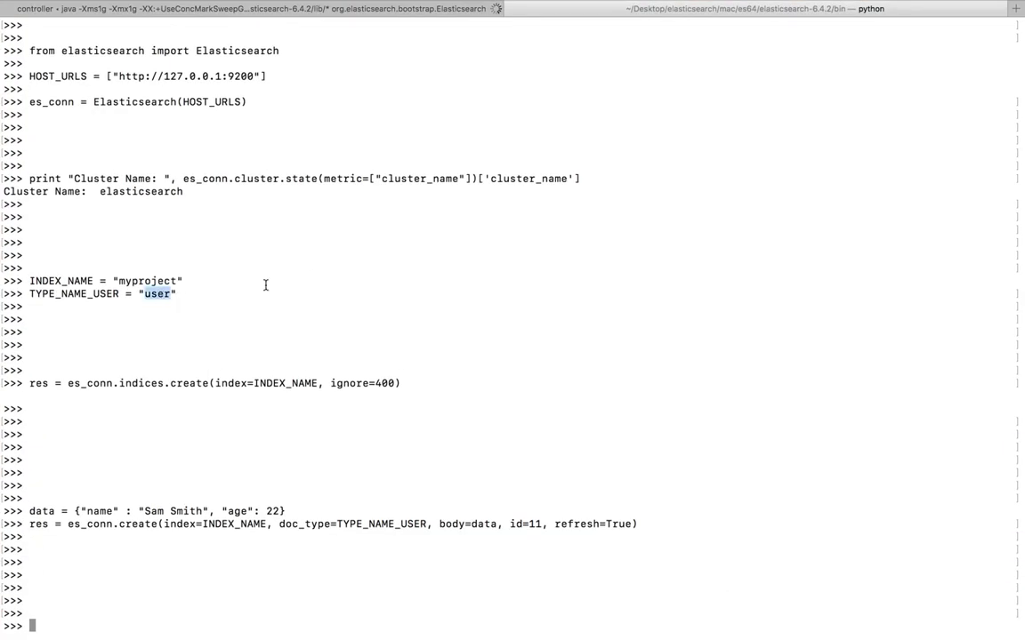
double_click(534, 524)
Step: Search 127.0.0.1:9200/myproject/user/_search, showing the single Sam Smith, age 22 hit
key(ctrl+Up)
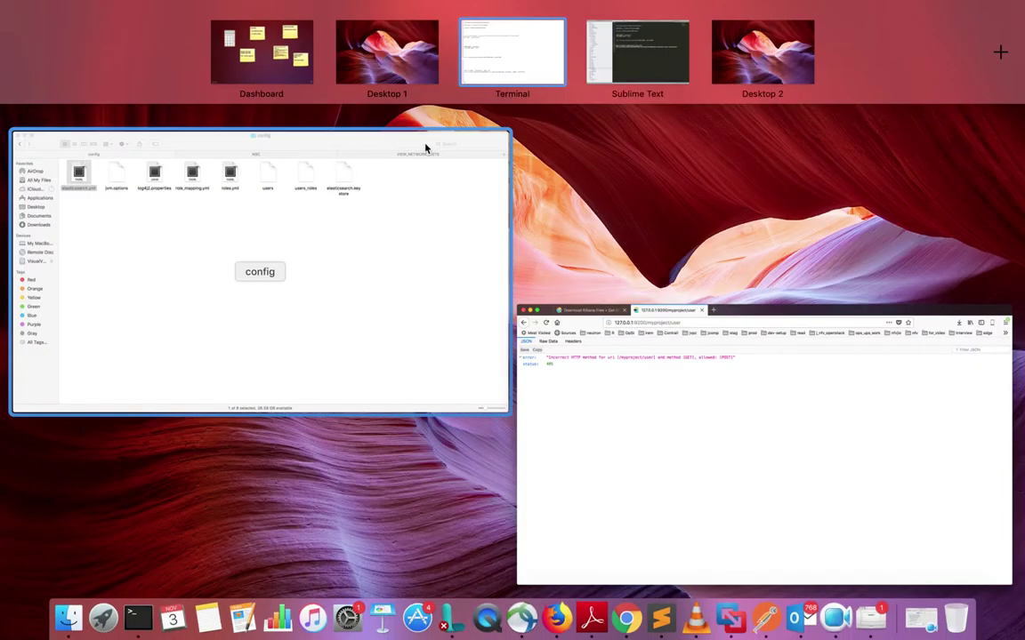
click(534, 387)
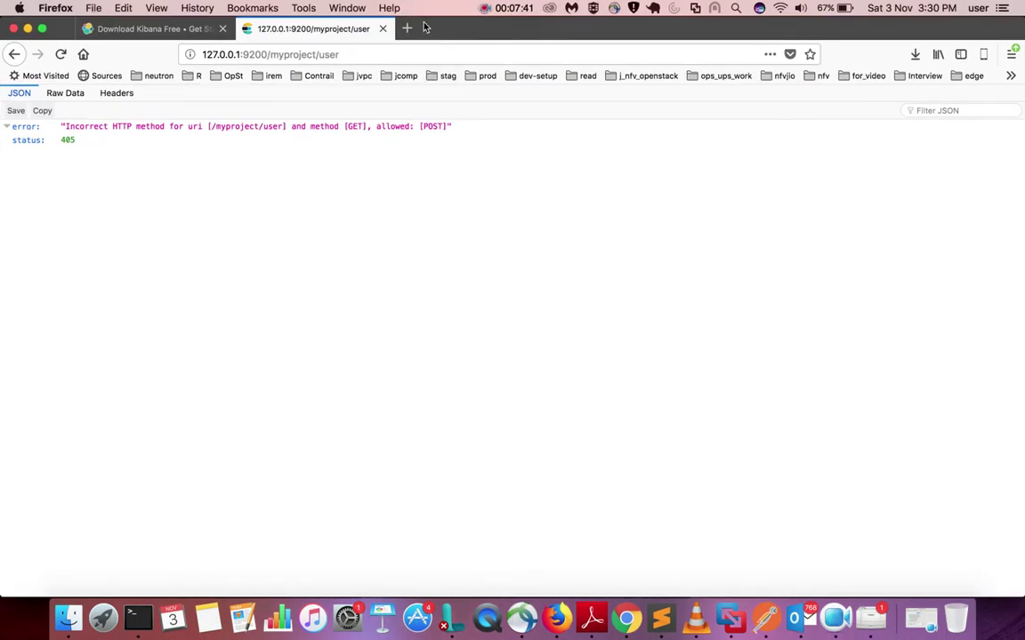
click(400, 59)
click(400, 59)
click(398, 58)
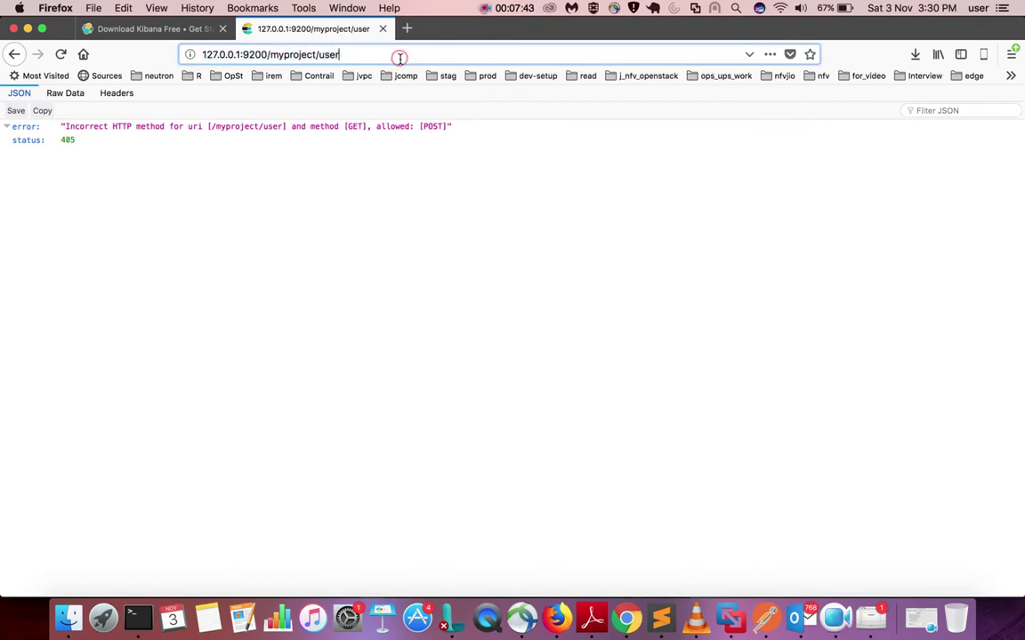
text(/_search)
key(Return)
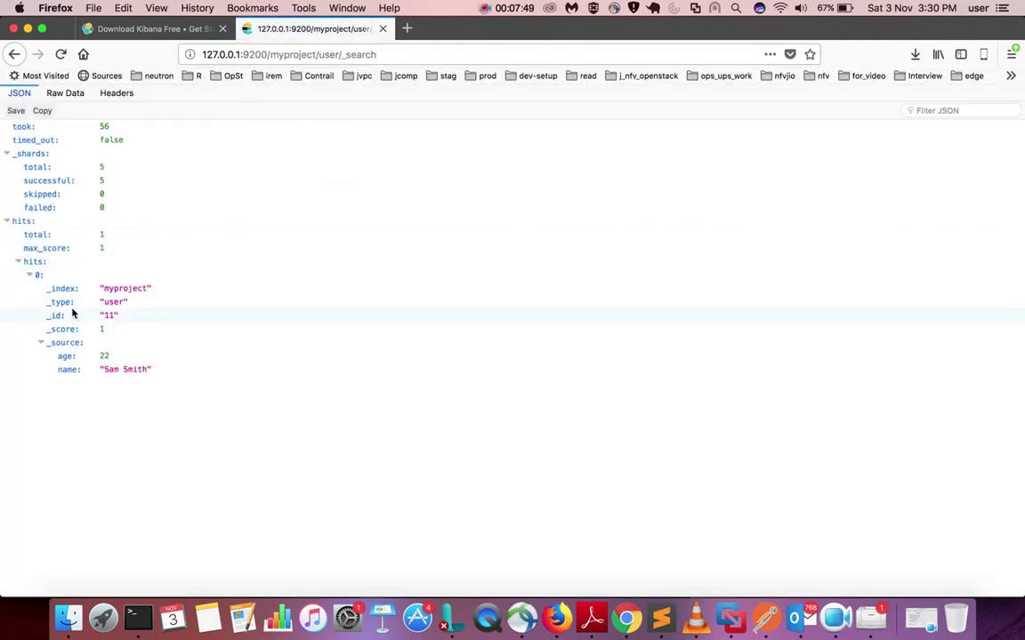
click(55, 356)
drag(55, 357, 371, 382)
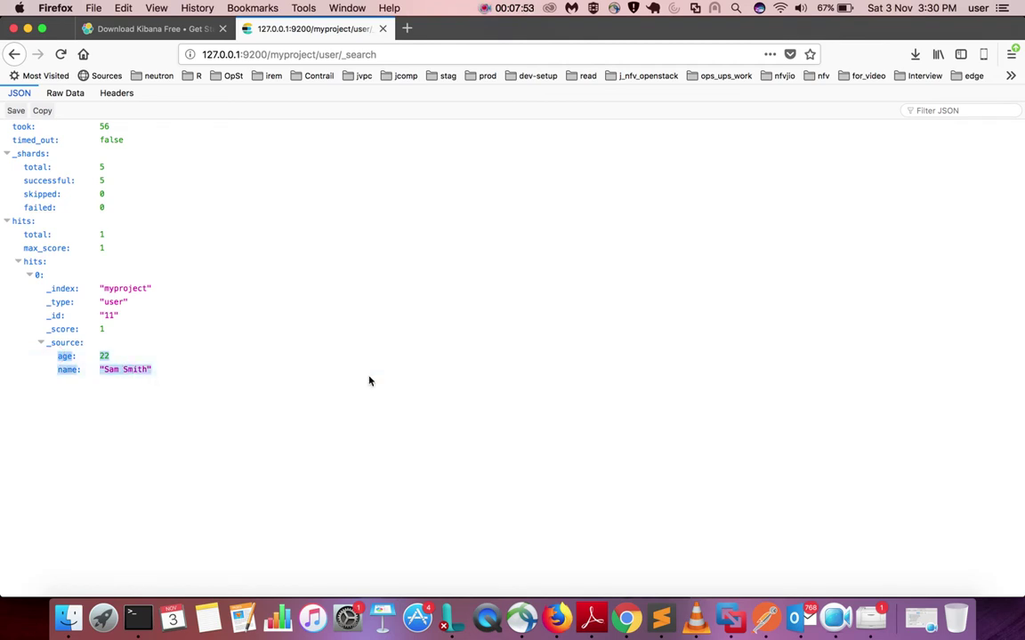
click(370, 381)
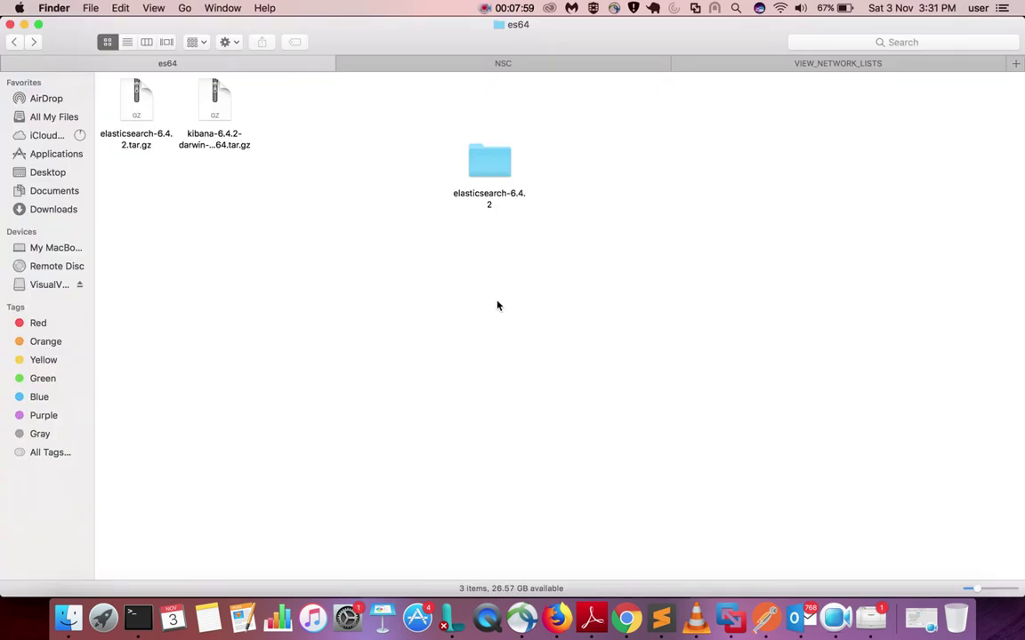
Step: Extract the Kibana 6.4.2 archive and open config/kibana.yml from kibana-6.4.2-darwin-x86_64 in Sublime Text
right_click(219, 116)
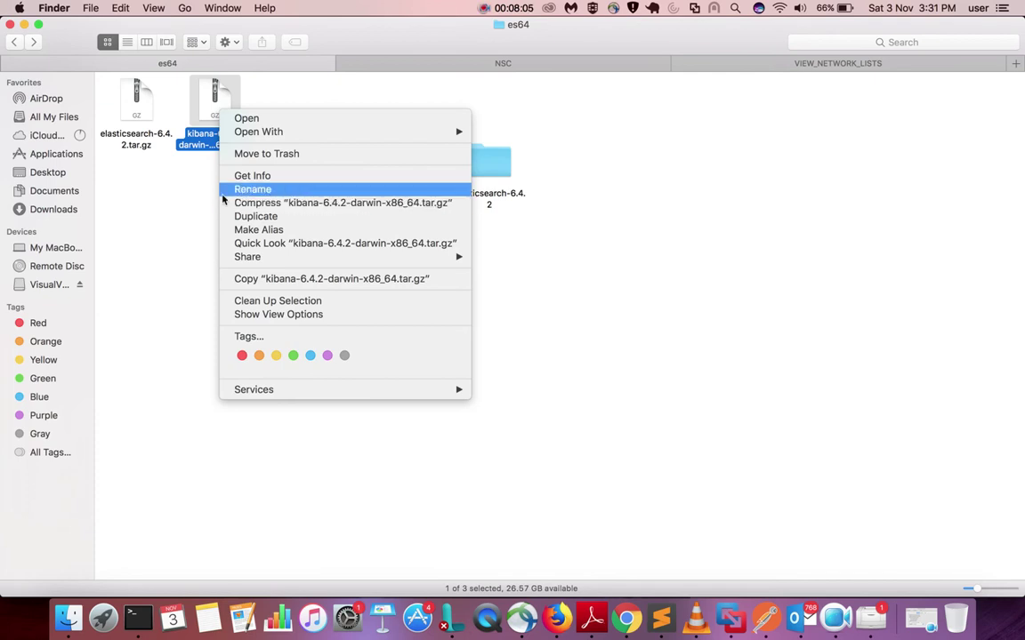
click(268, 118)
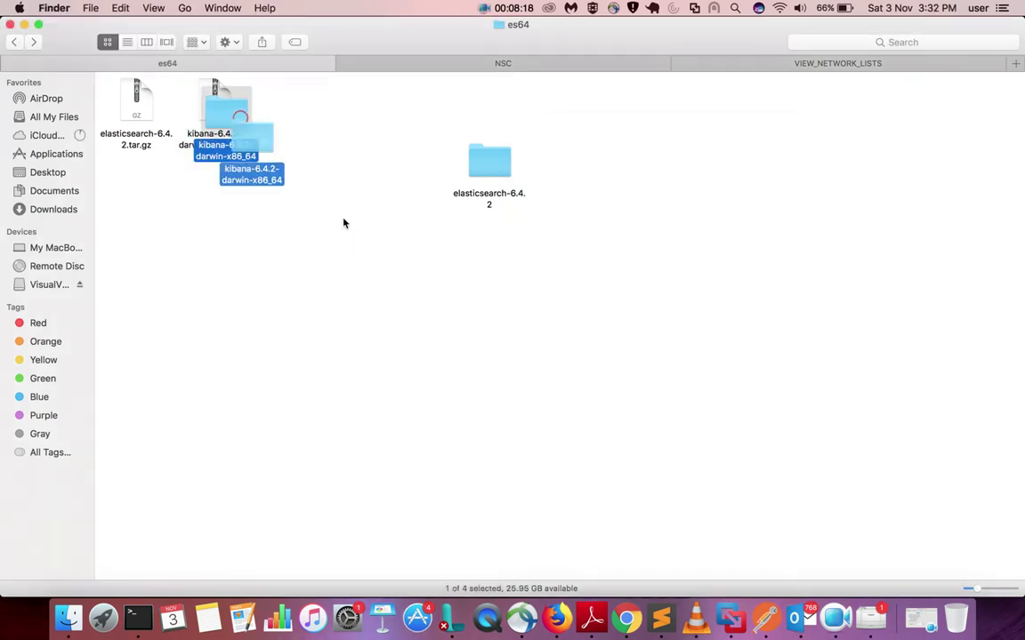
double_click(404, 312)
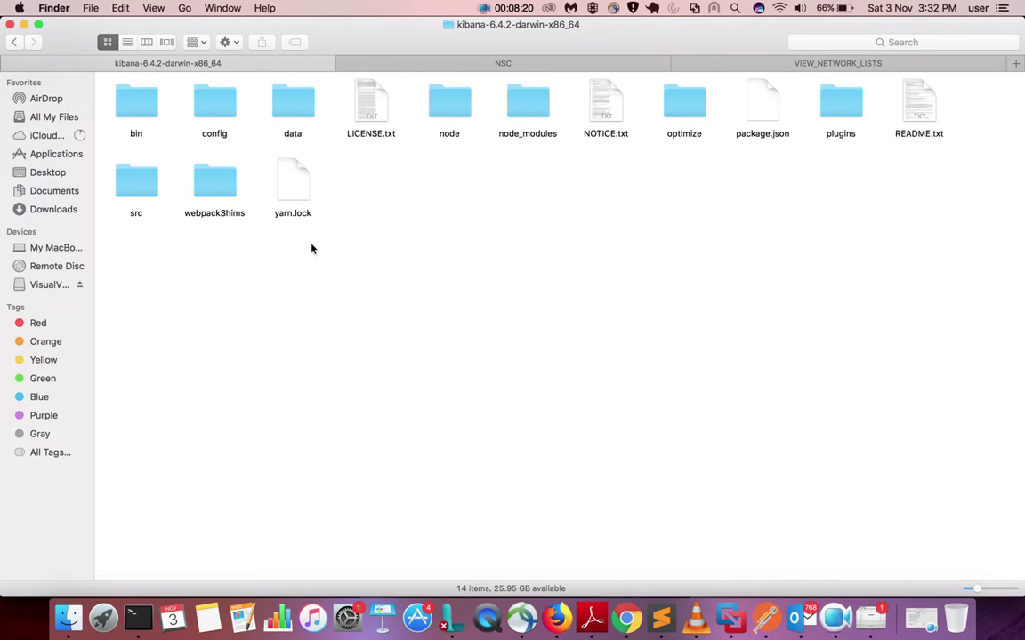
double_click(142, 107)
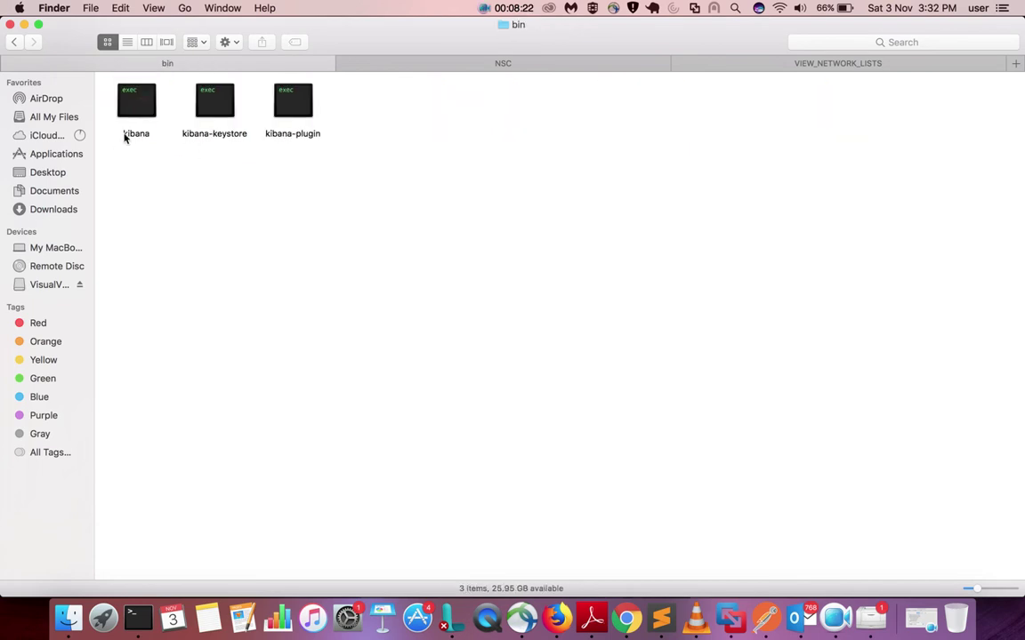
click(16, 43)
double_click(213, 112)
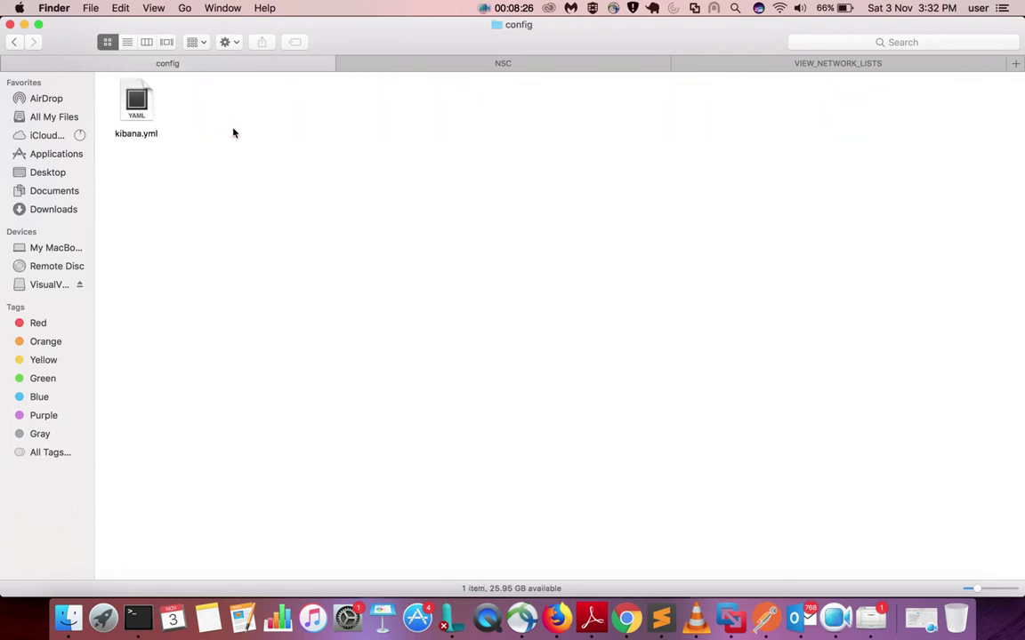
double_click(141, 116)
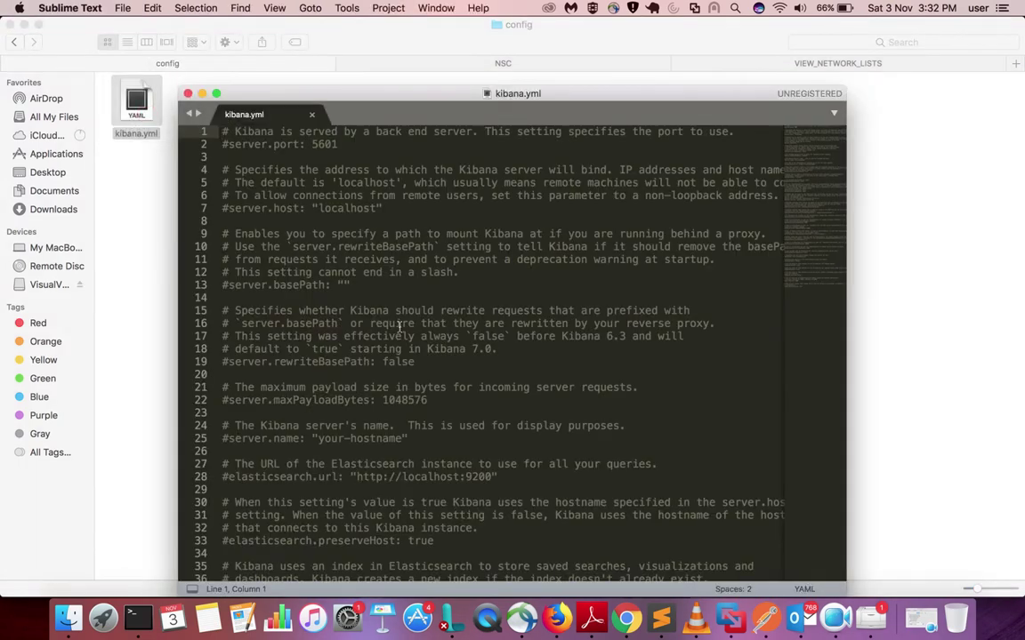
Step: Search kibana.yml for 'port' to confirm the default server.port is 5601, then go back to Finder
scroll(399, 326, down, 20)
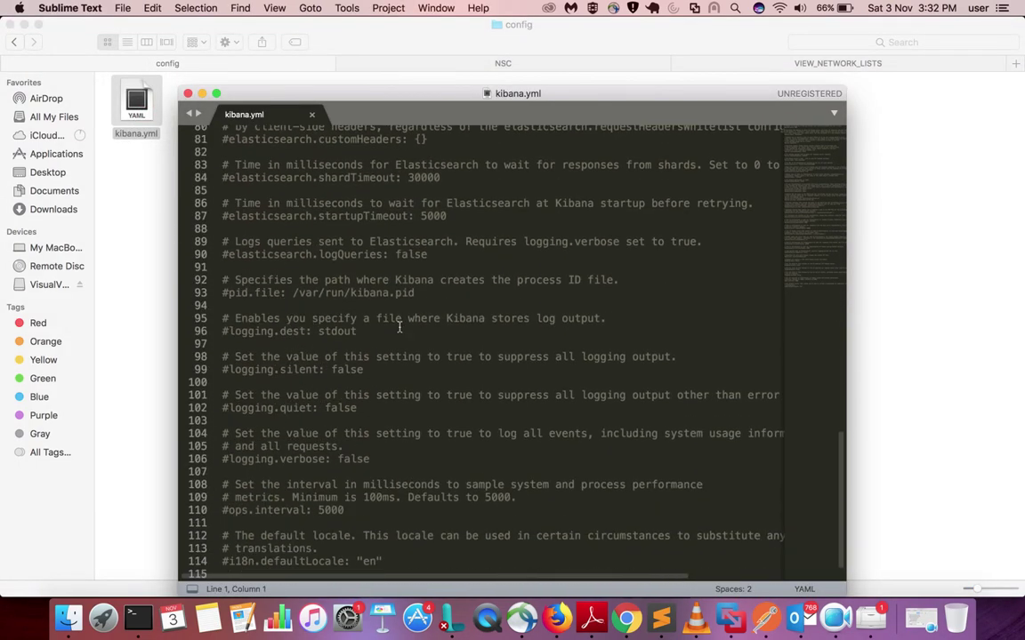
scroll(399, 328, up, 20)
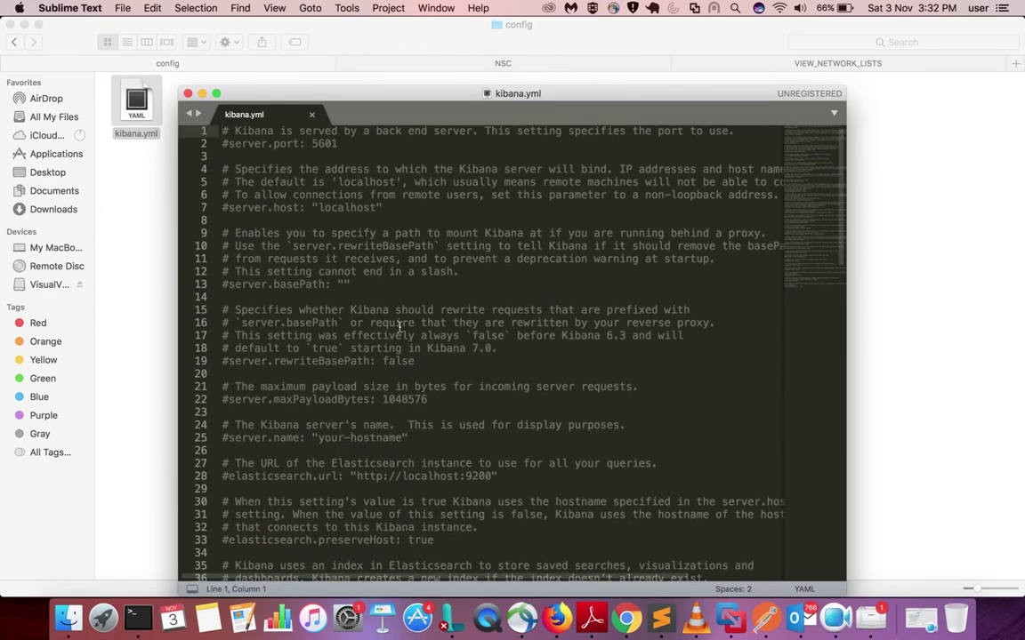
scroll(399, 328, down, 1)
key(super+f)
text(port)
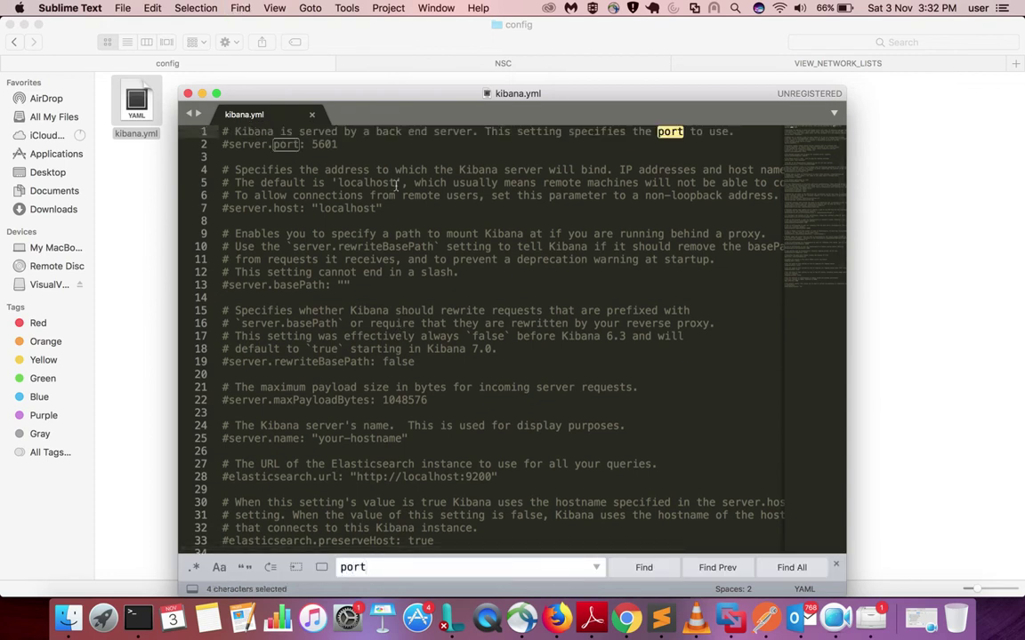
drag(312, 144, 341, 145)
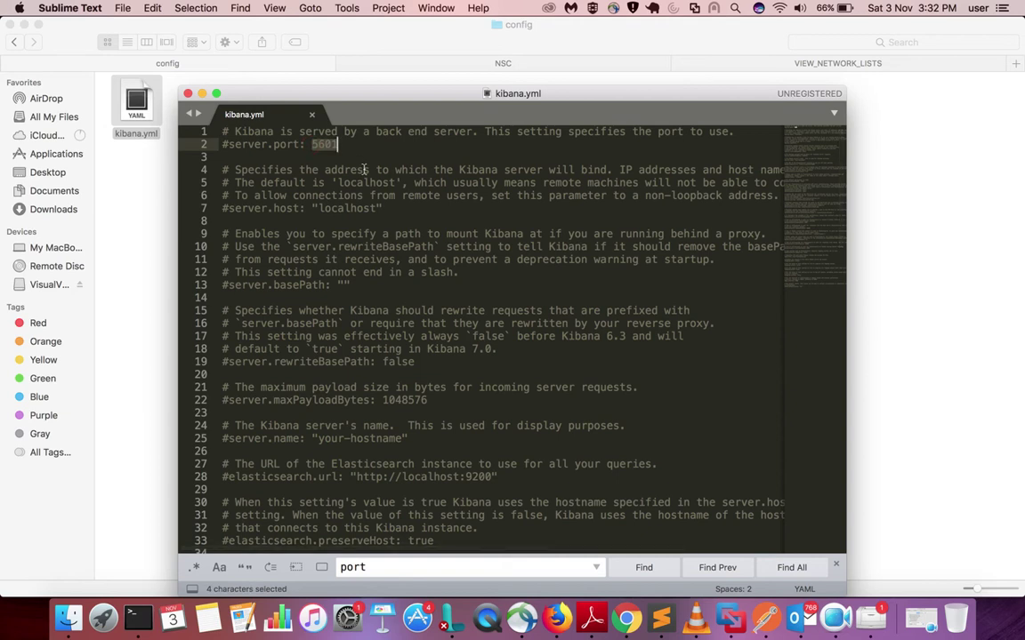
click(644, 567)
click(947, 283)
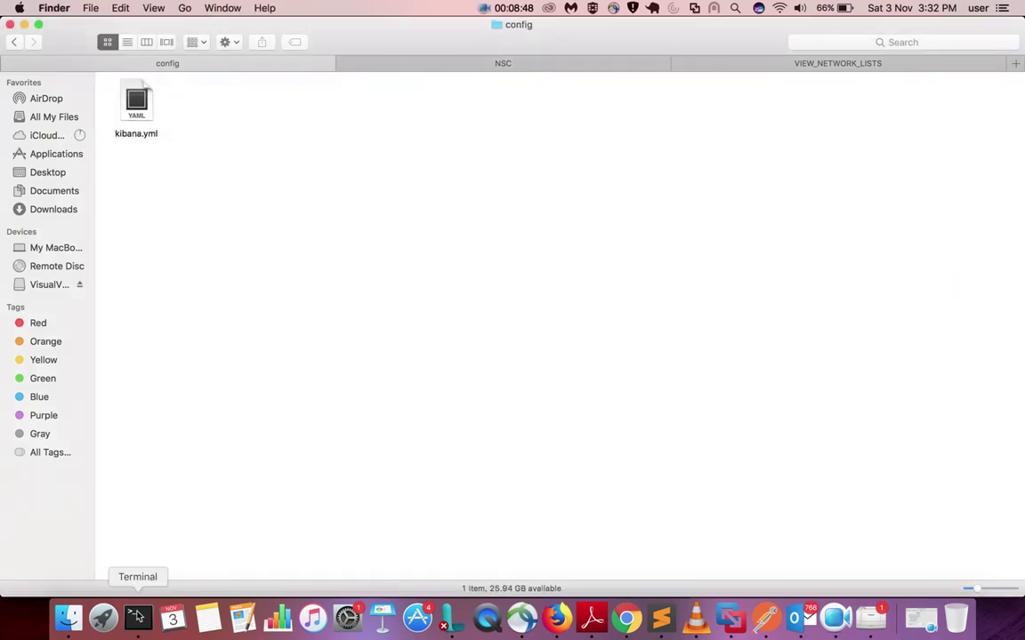
Step: In Terminal, change into kibana-6.4.2-darwin-x86_64 and then its bin folder
click(136, 617)
key(Return)
key(Return)
key(Return)
text(ls)
key(Return)
key(Return)
key(Return)
key(Return)
text(cd )
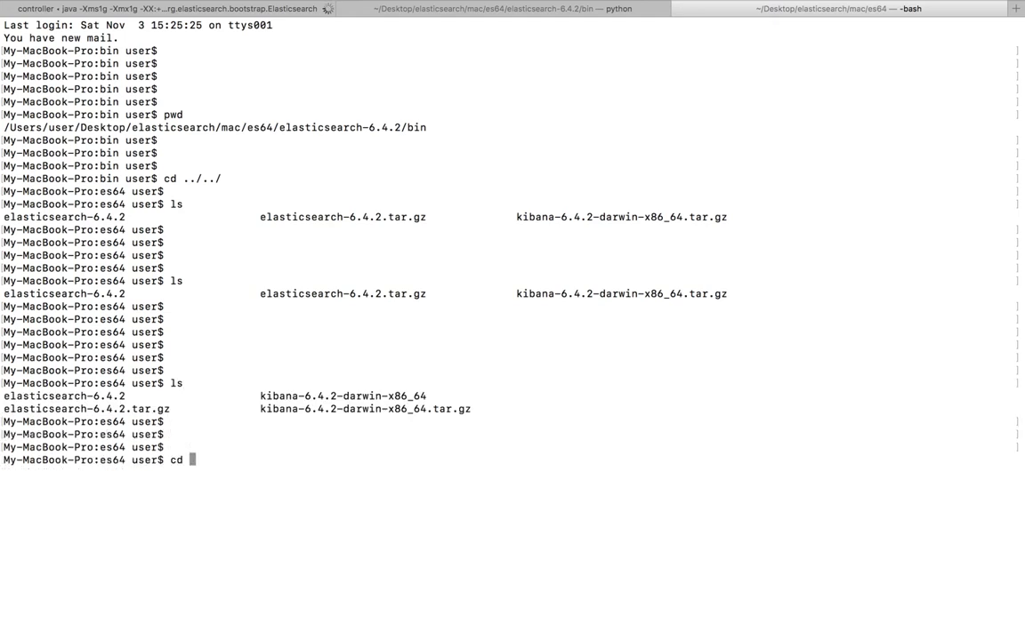
text(k)
key(Tab)
key(Return)
key(Return)
text(ls)
key(Return)
key(Return)
key(Return)
text(cd b)
key(Tab)
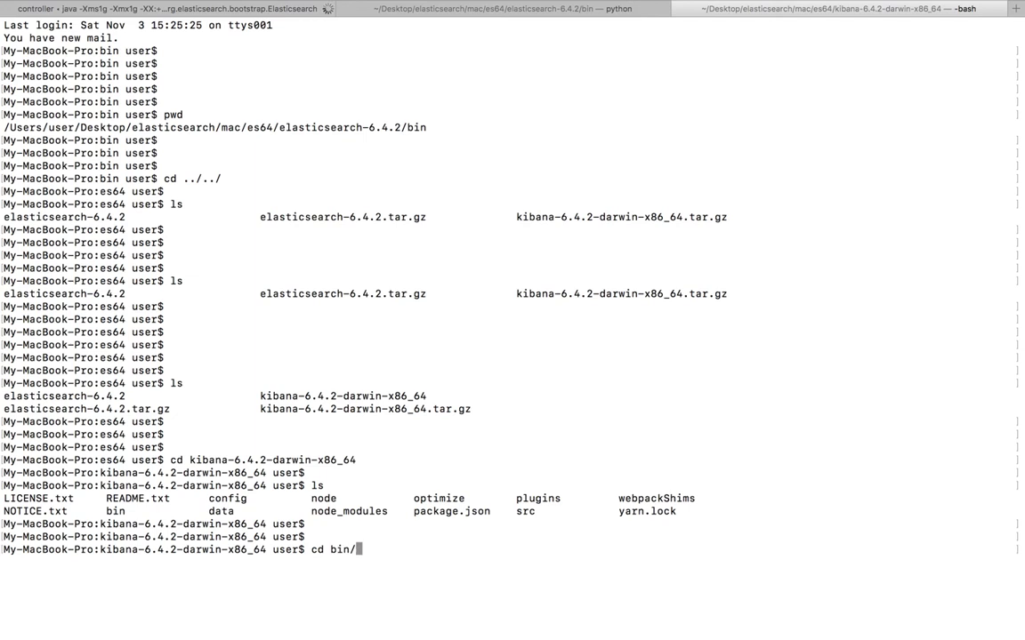
key(Return)
key(Return)
key(Return)
text(./kibana)
key(Return)
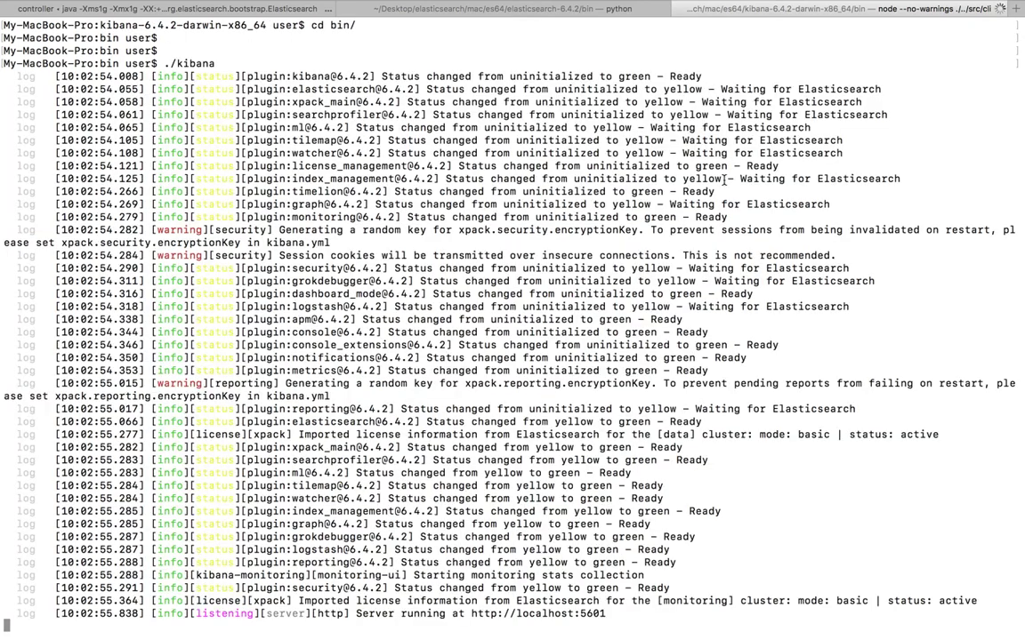
scroll(724, 180, up, 3)
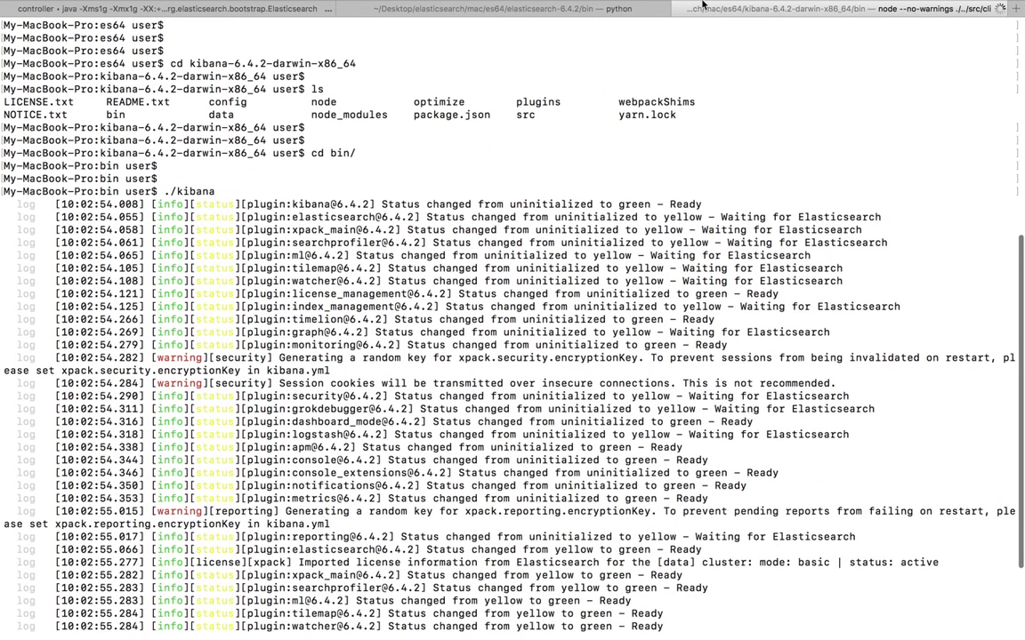
scroll(818, 180, down, 1)
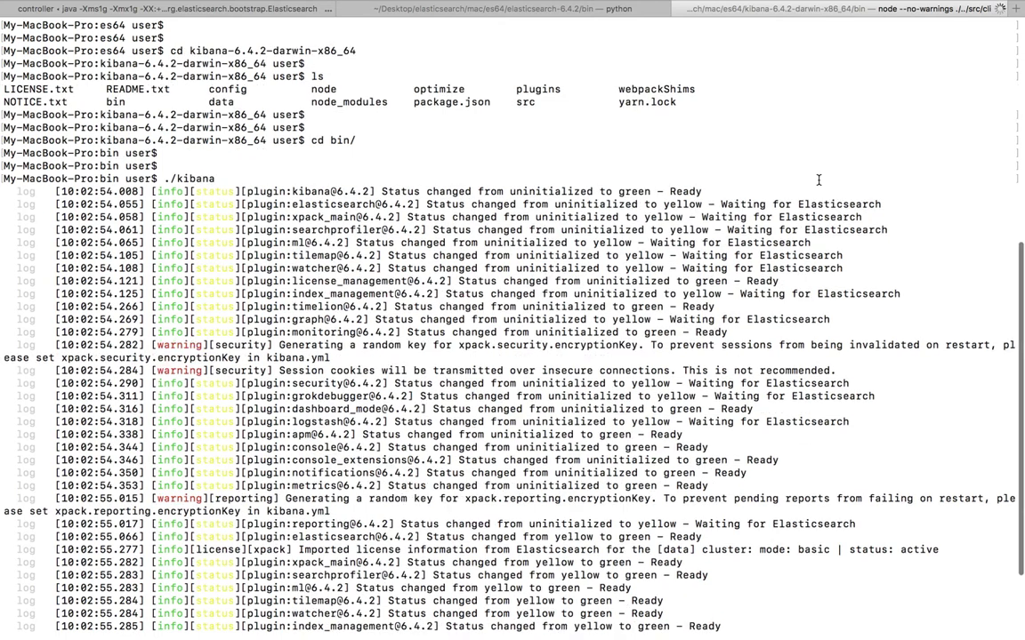
scroll(819, 179, down, 3)
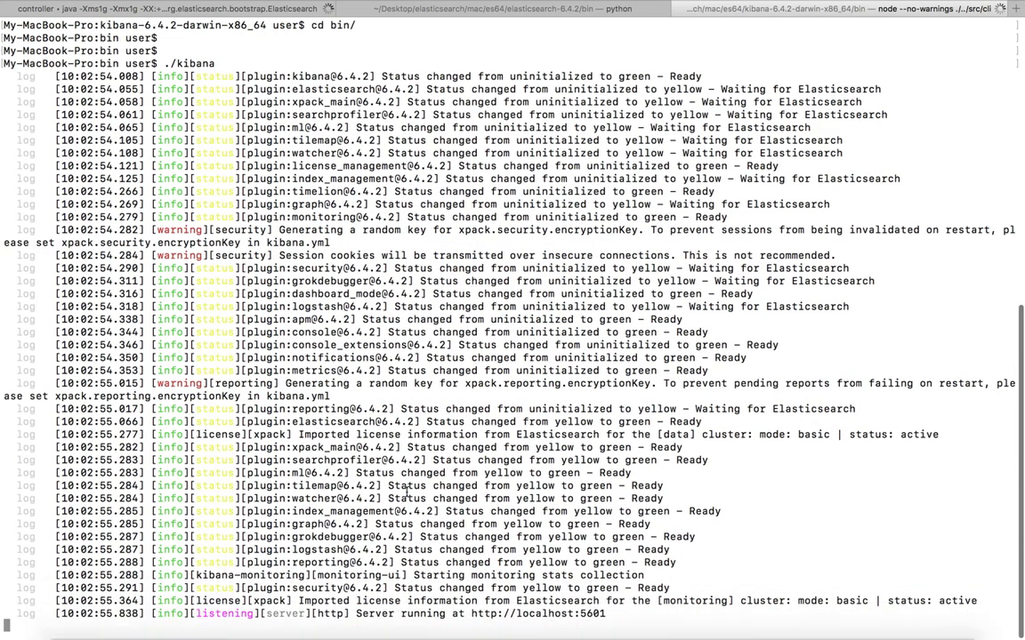
right_click(553, 616)
click(638, 464)
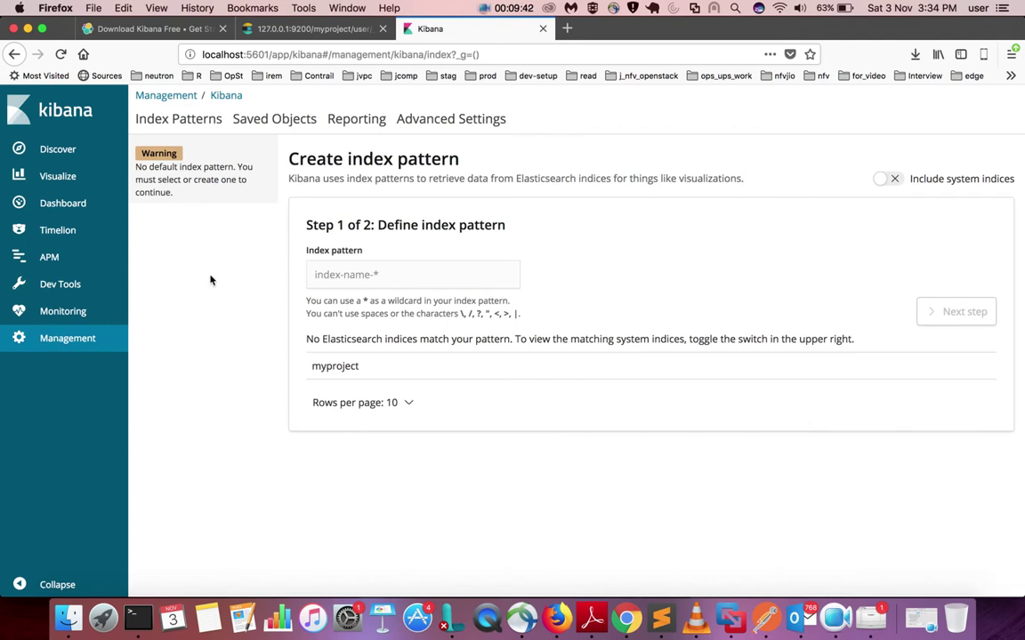
click(61, 291)
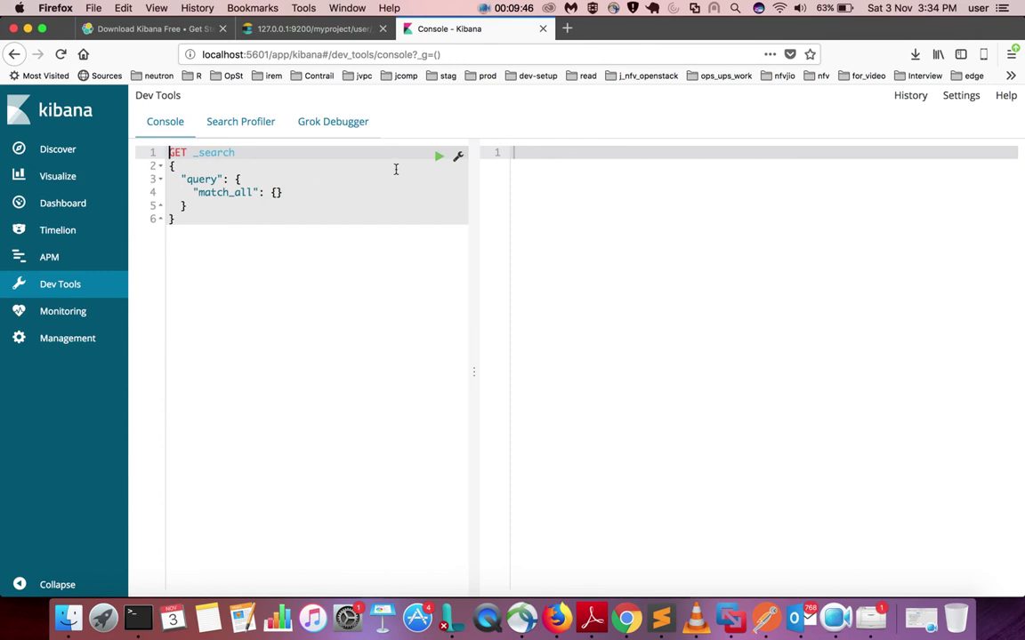
Step: Copy the myproject/user path from the search result tab's address
click(193, 153)
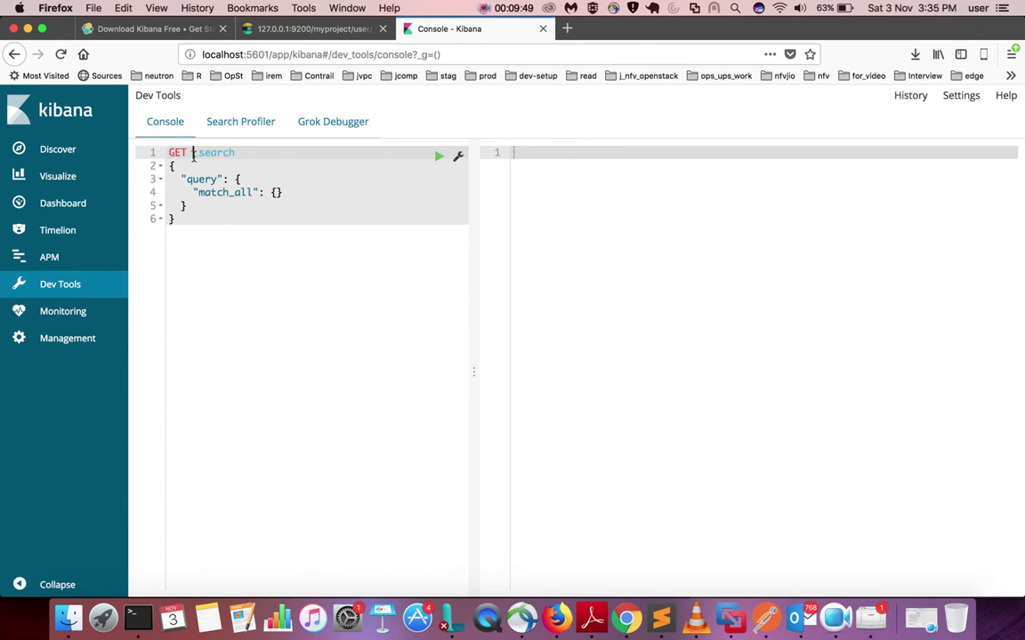
click(348, 32)
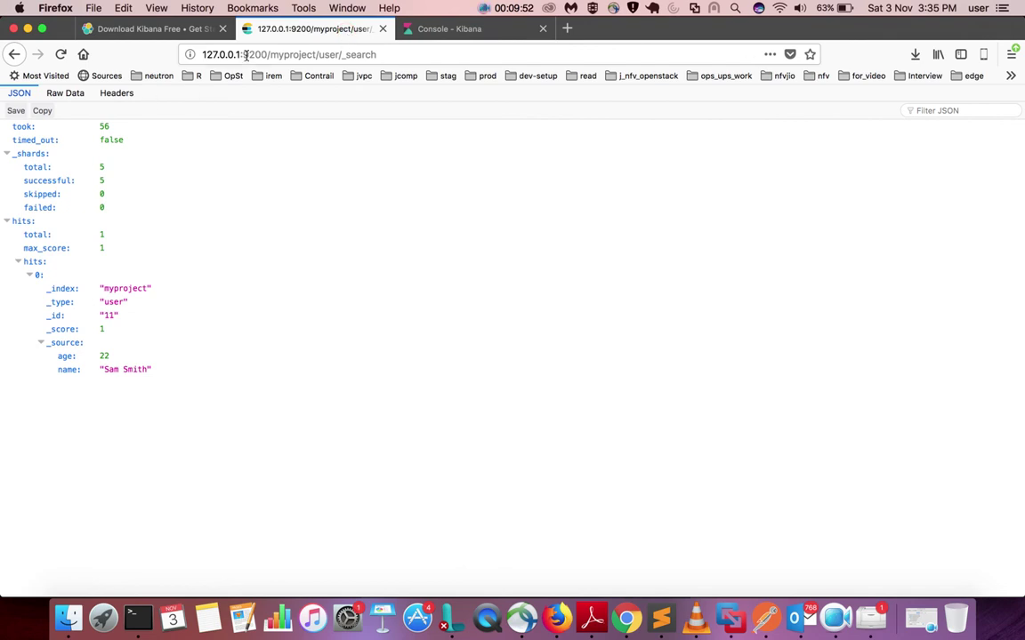
click(274, 55)
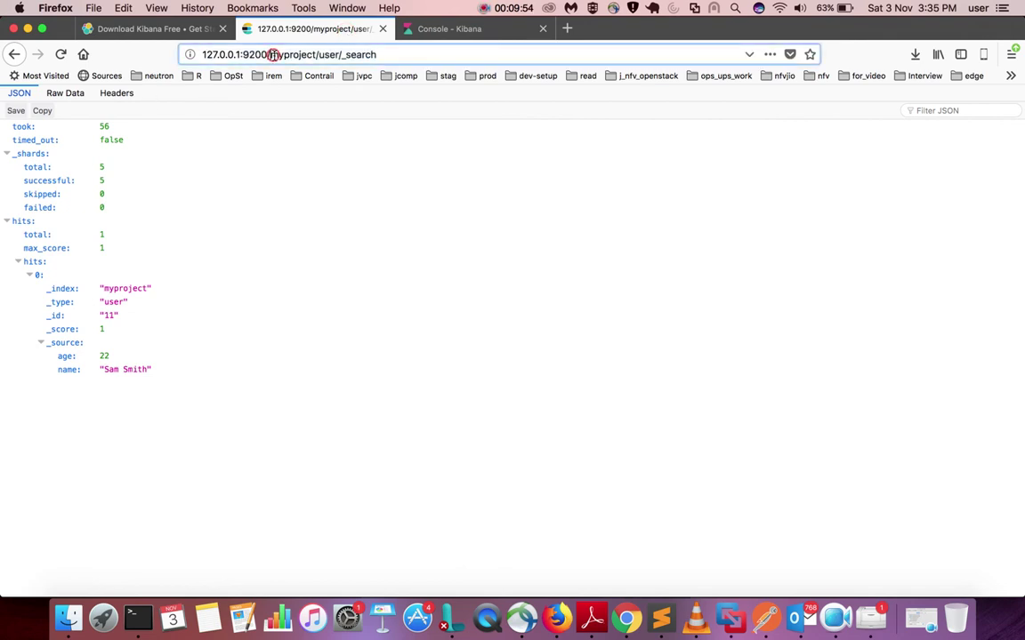
key(Return)
click(270, 55)
drag(270, 55, 339, 56)
key(super+c)
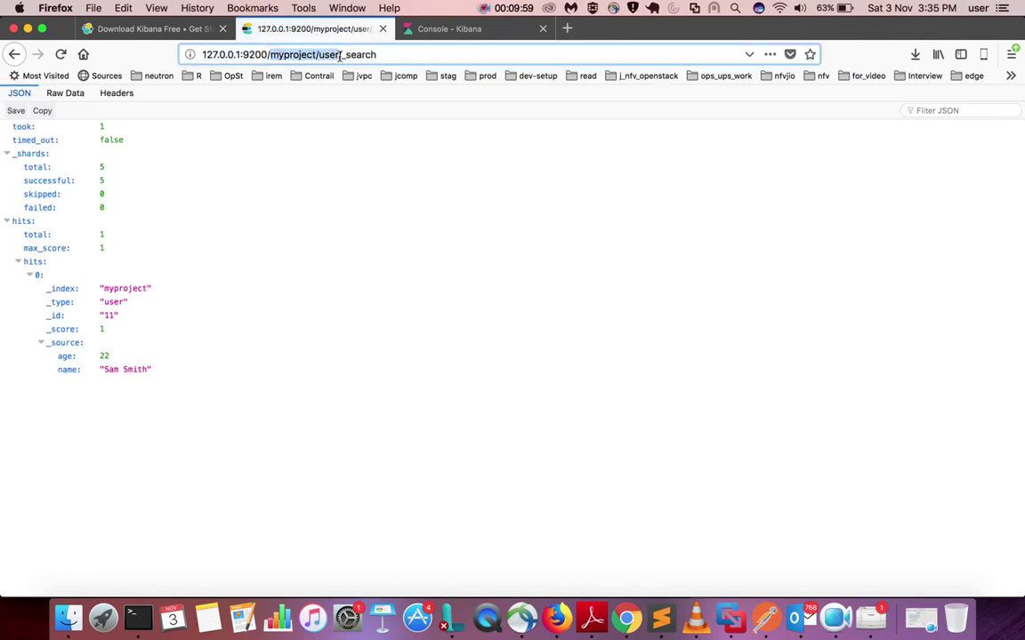
Step: Run GET myproject/user/_search in the console, returning the age-22 user document
click(458, 29)
key(super+v)
text(/)
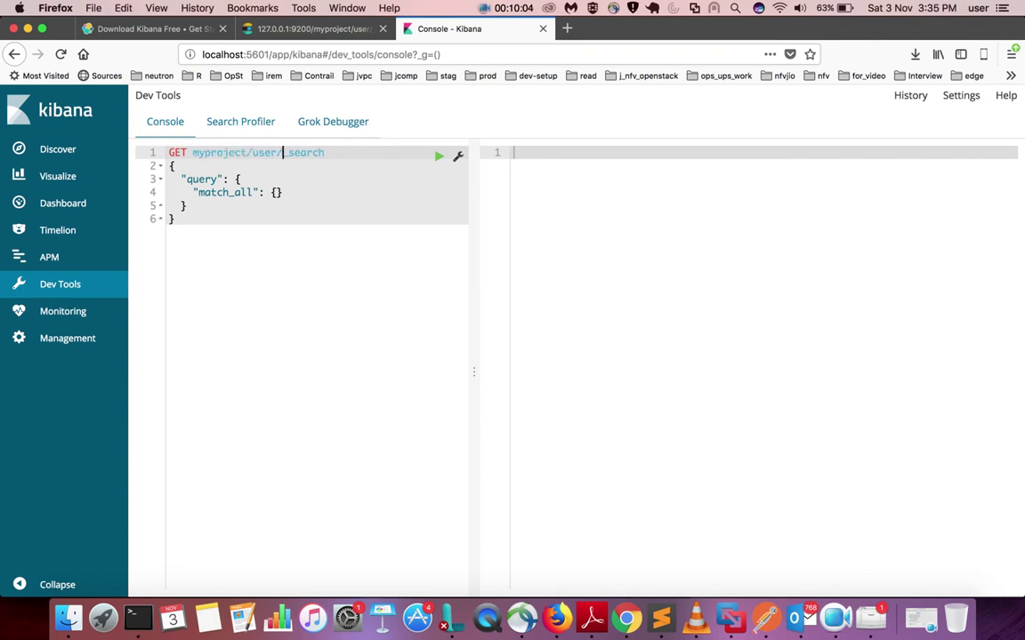
click(439, 158)
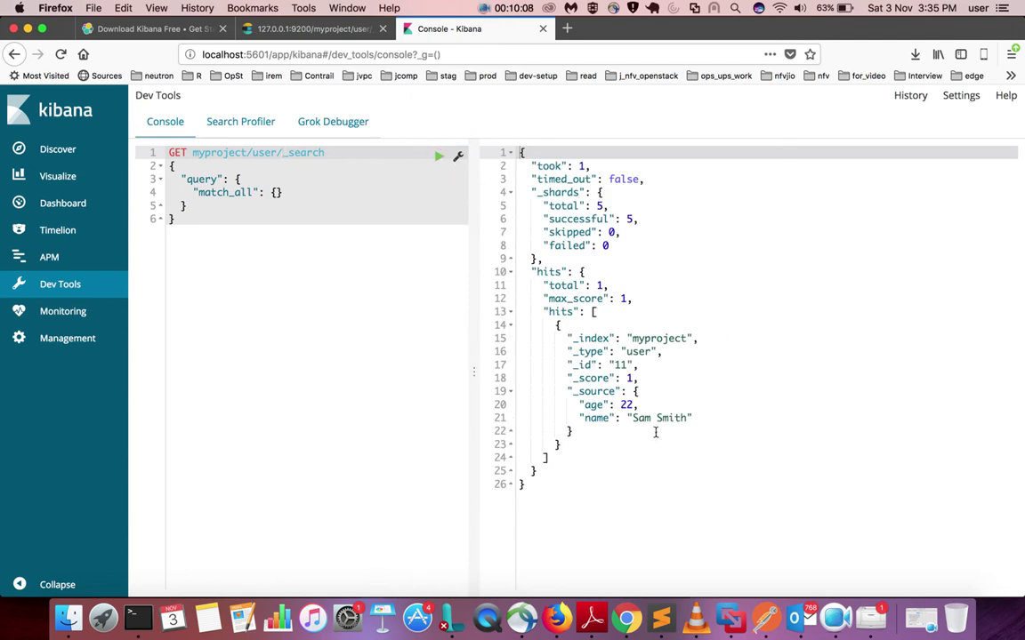
drag(694, 418, 490, 405)
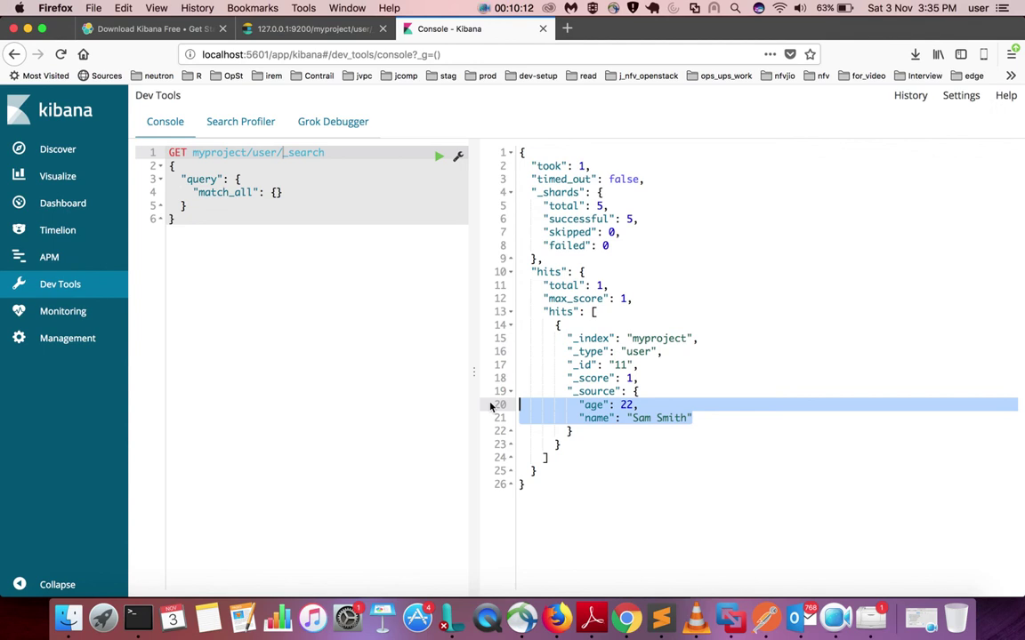